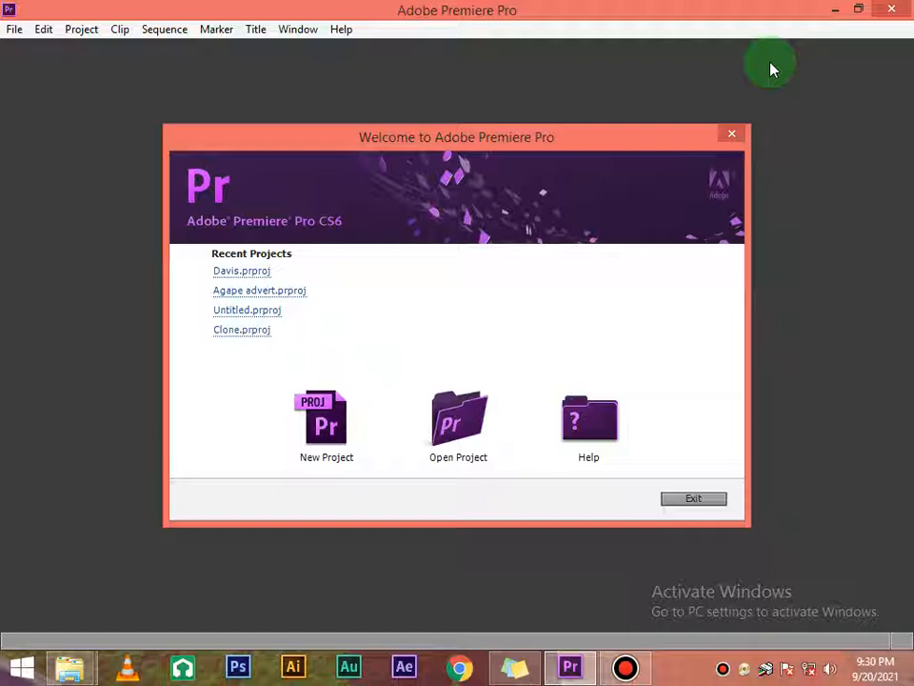
Create a project named Kampala in E:\PRODUCTION with a DV-24P Standard 48kHz sequence named Sequence 01.
left_click(327, 429)
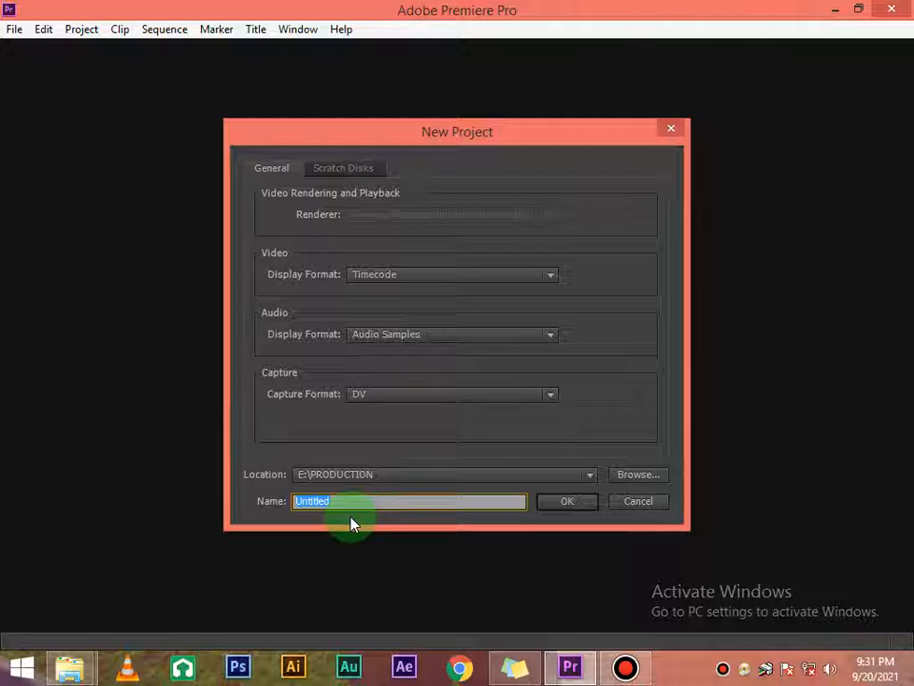
type("Kama")
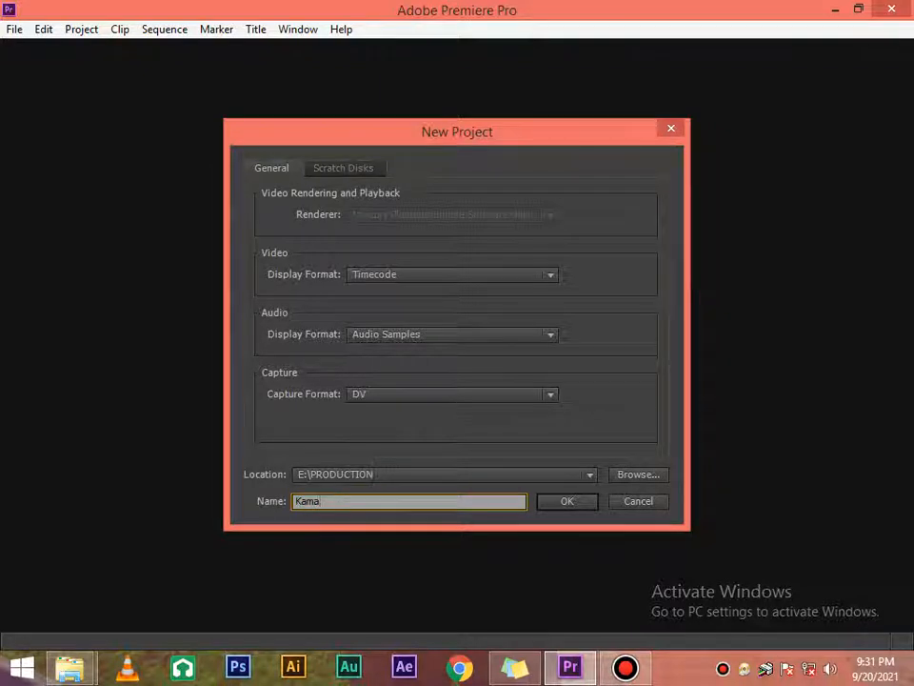
key("BackSpace")
type("pep")
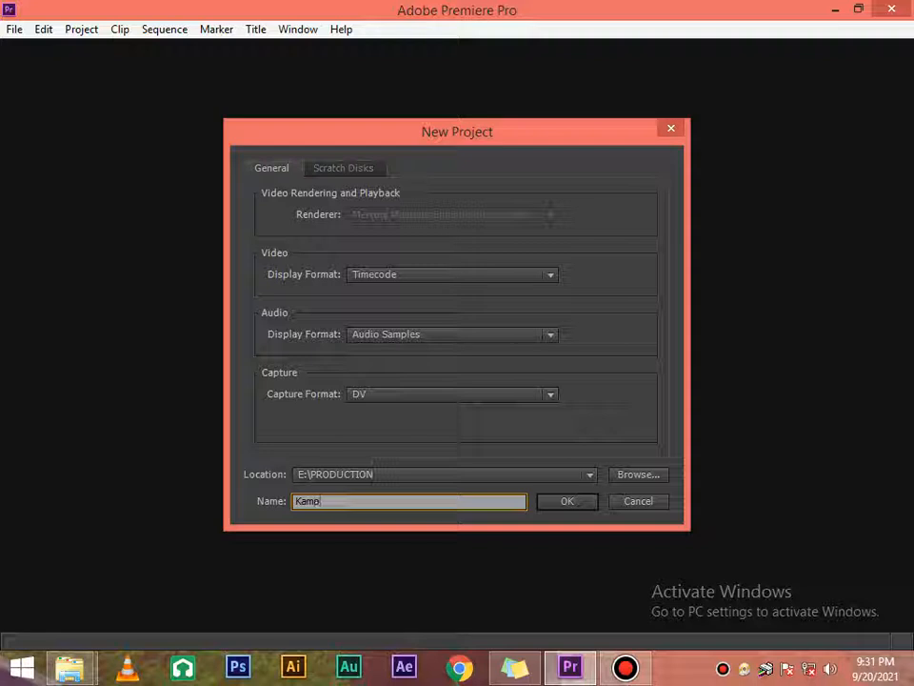
type("la")
left_click(568, 503)
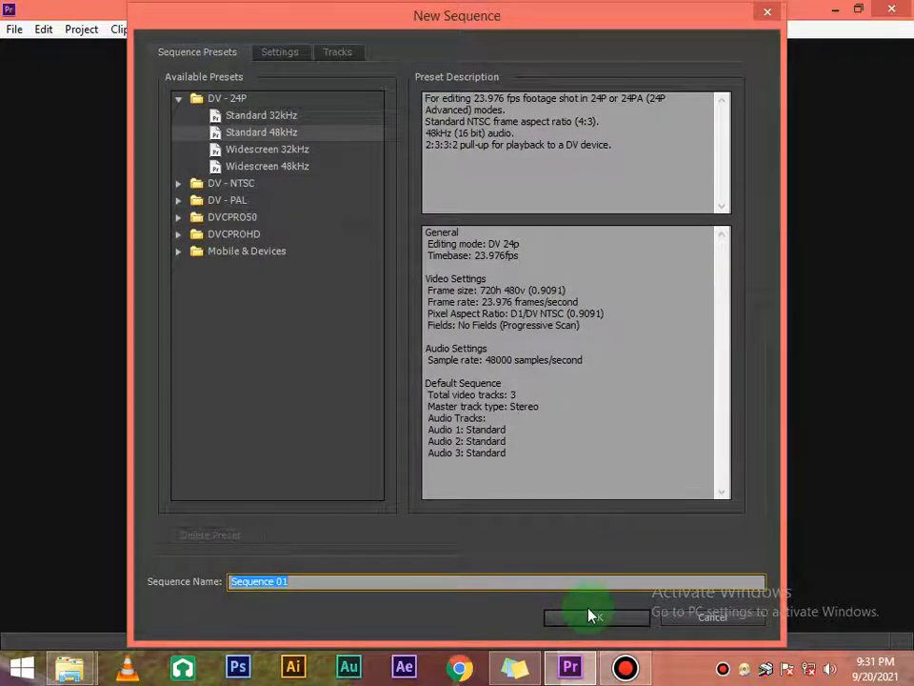
left_click(590, 615)
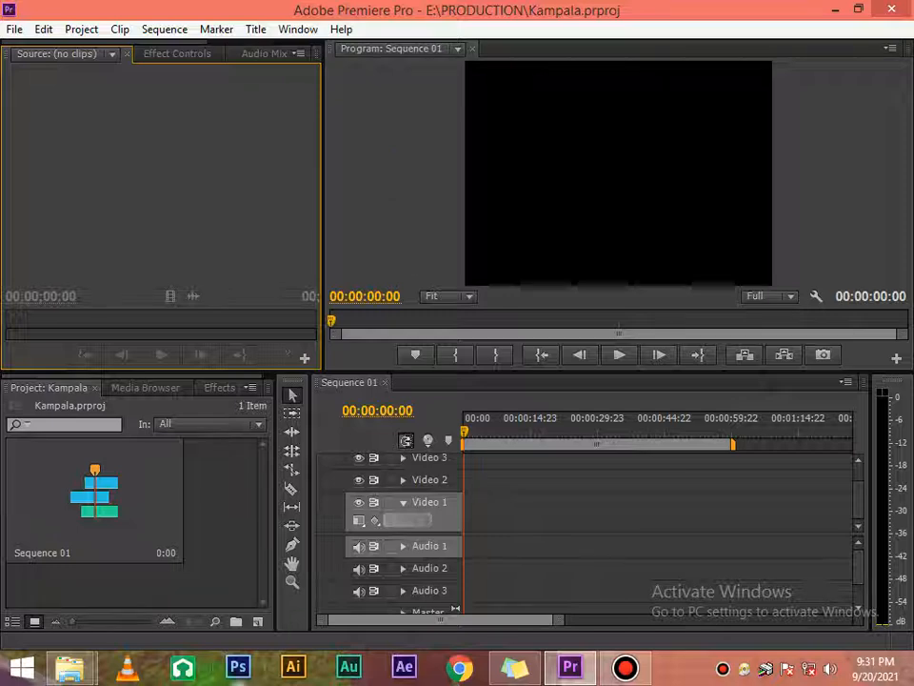
Import the video VID_20191030_113836-1.mp4 from the MOVIES folder into the project.
right_click(217, 473)
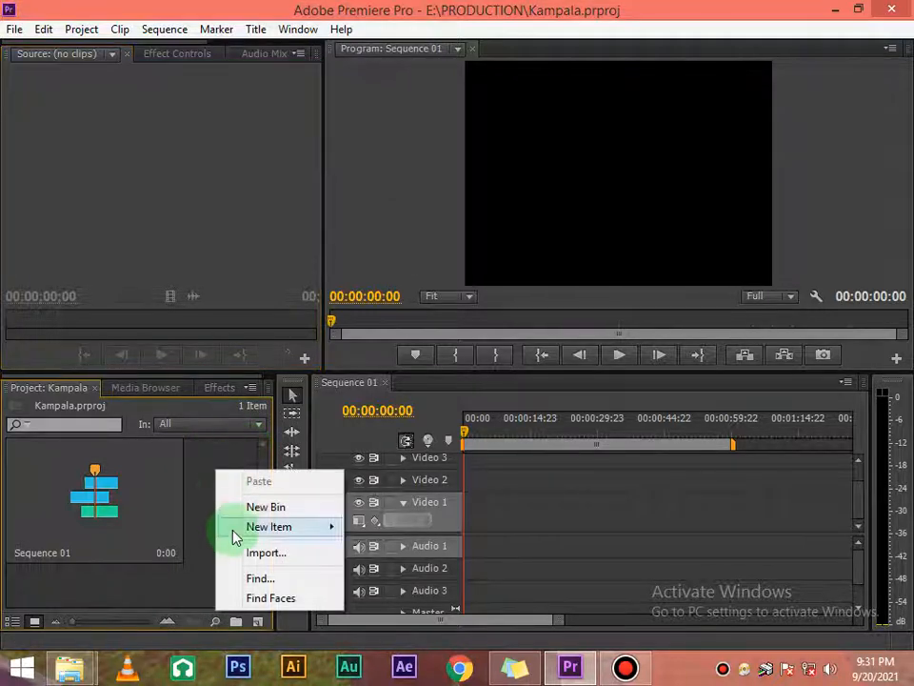
left_click(278, 550)
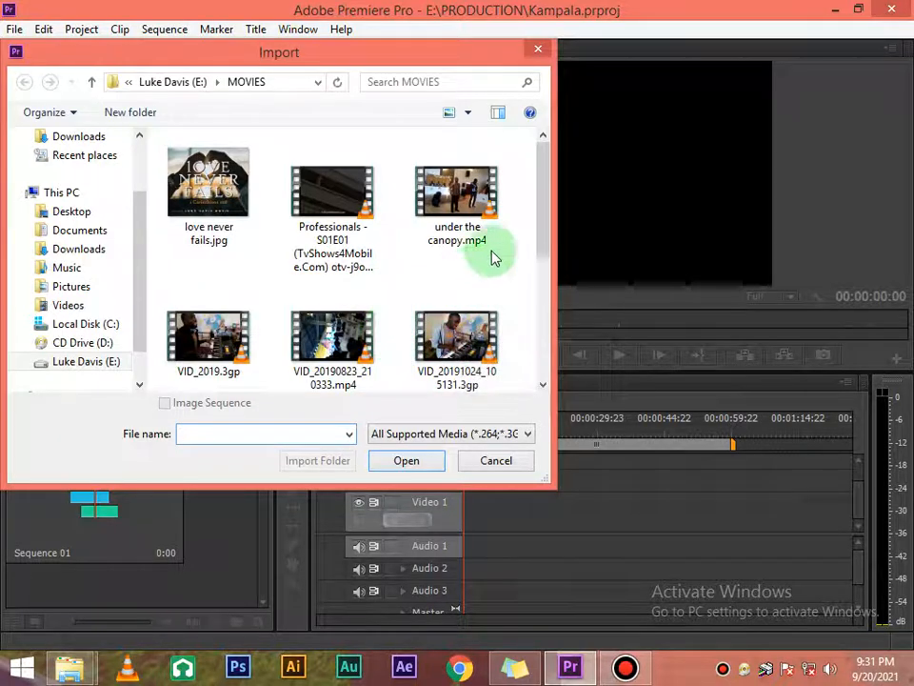
left_click_drag(543, 241, 543, 333)
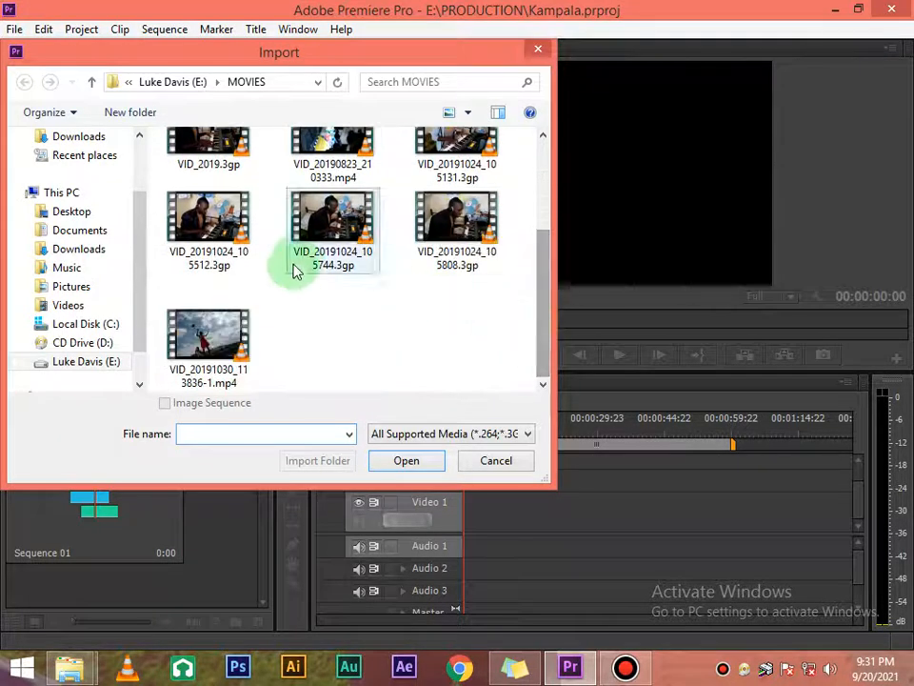
left_click(234, 329)
left_click(395, 459)
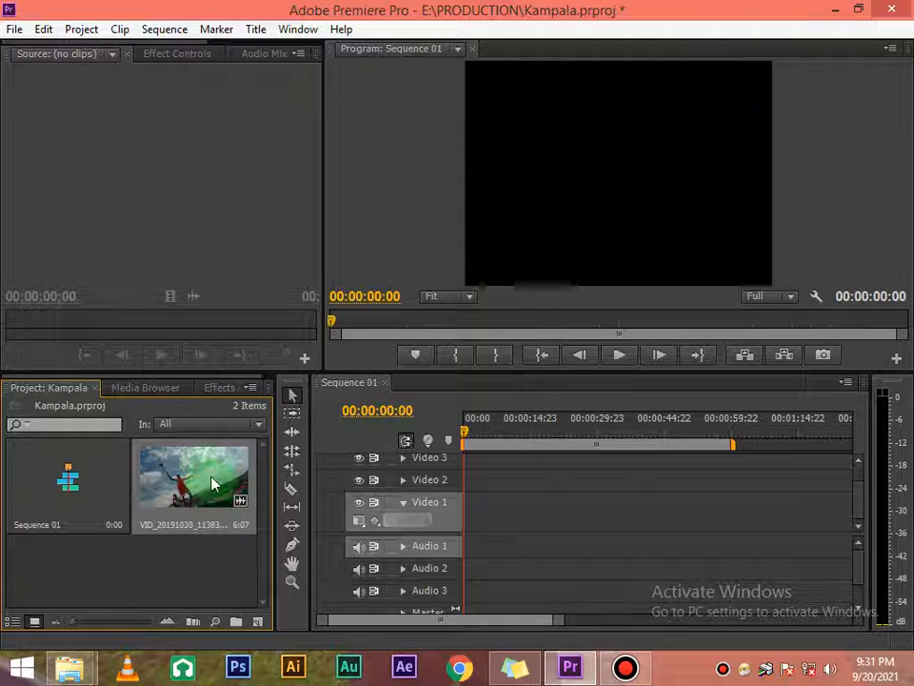
Place the imported clip's video on Video 1 and its audio on Audio 1 at the sequence start, changing the sequence settings to match the clip.
double_click(195, 487)
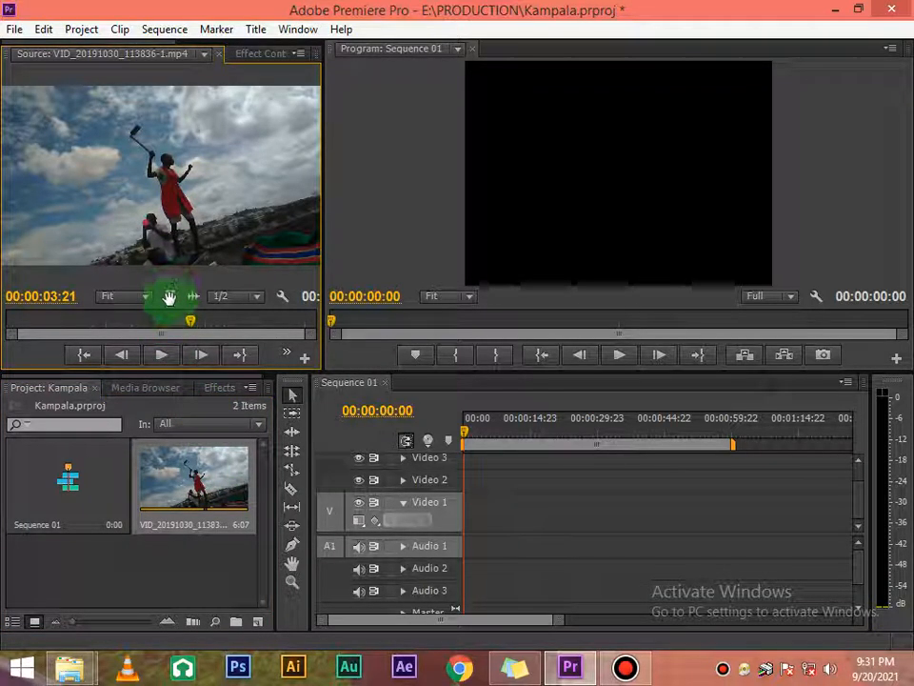
left_click_drag(169, 296, 424, 512)
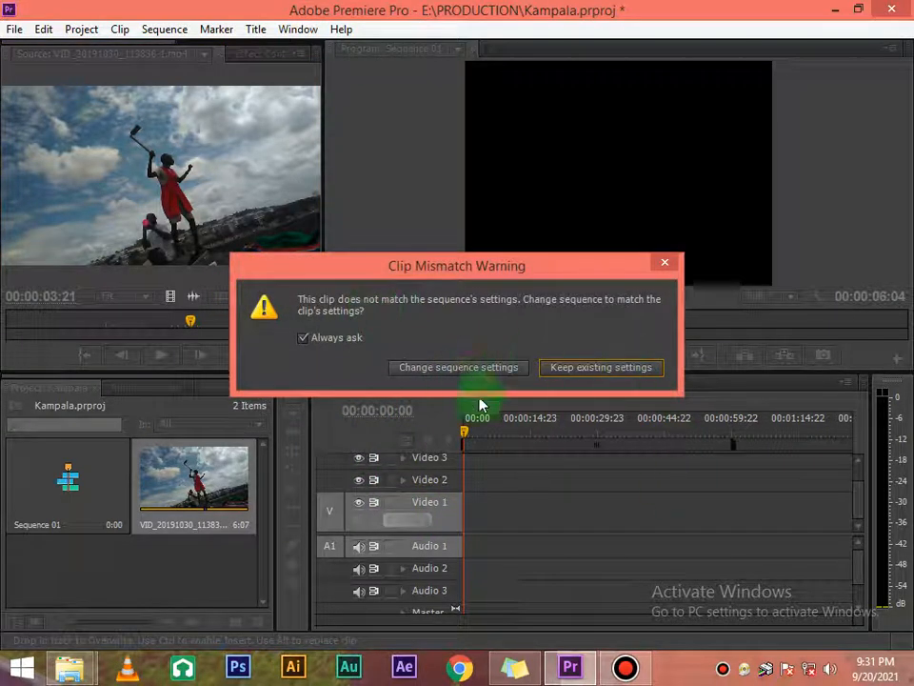
left_click(481, 369)
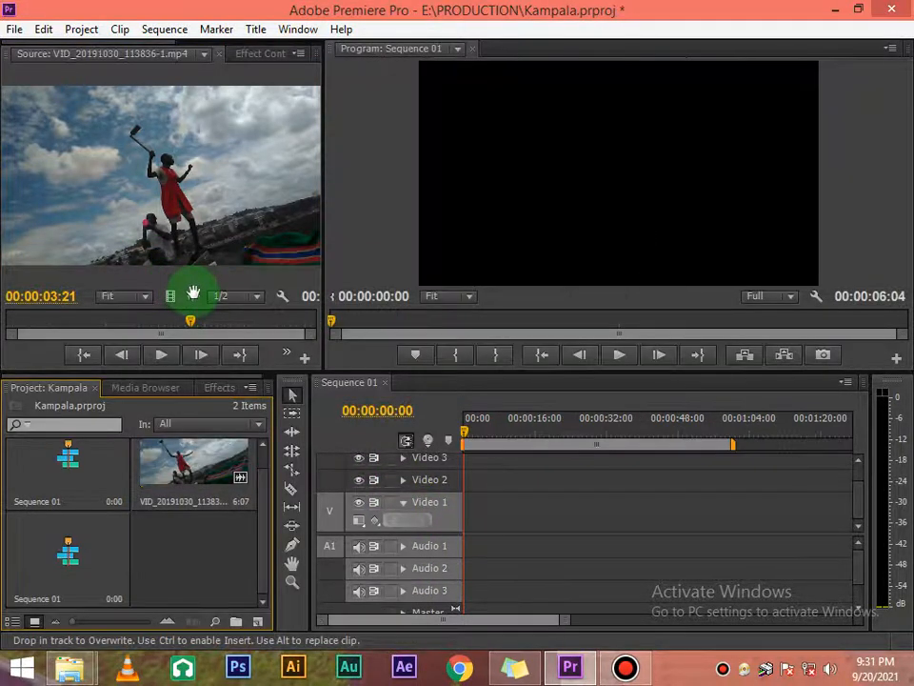
left_click_drag(321, 407, 450, 551)
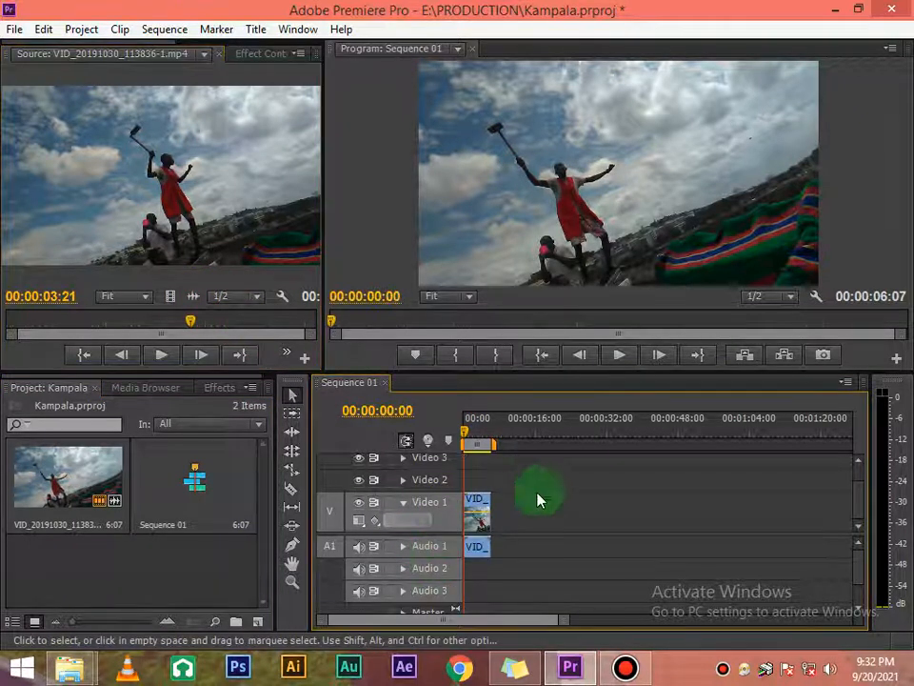
Split the clip's video and audio with the Razor tool at about 00:00:00:28.
left_click_drag(555, 621, 485, 614)
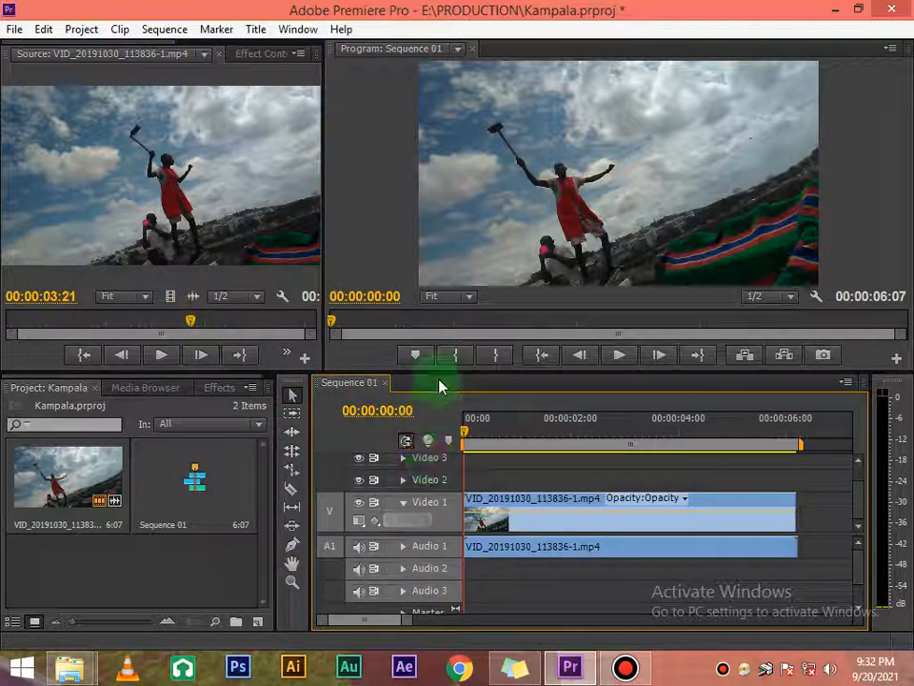
left_click(292, 488)
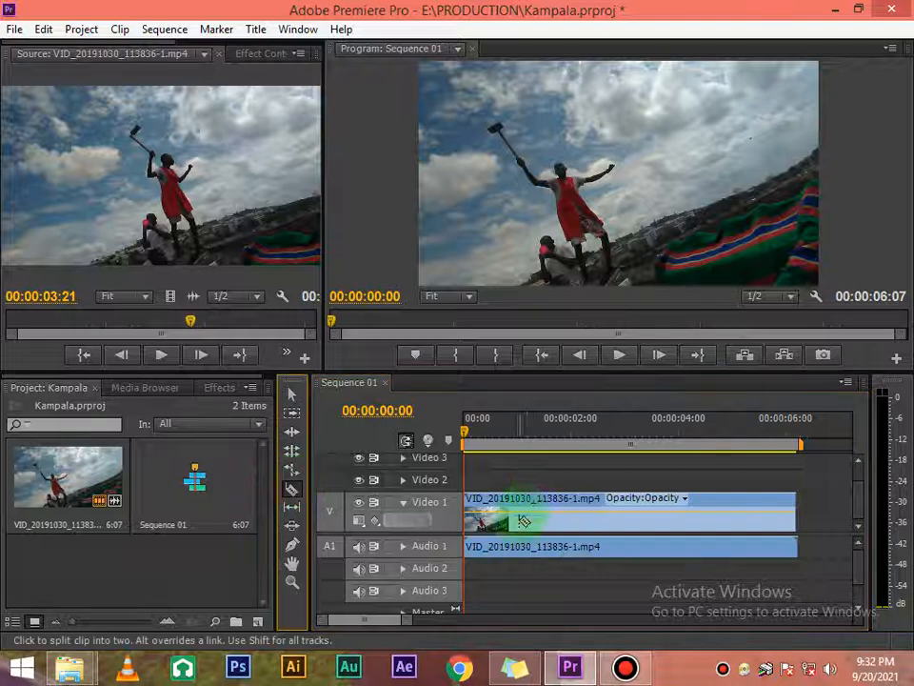
left_click(513, 514)
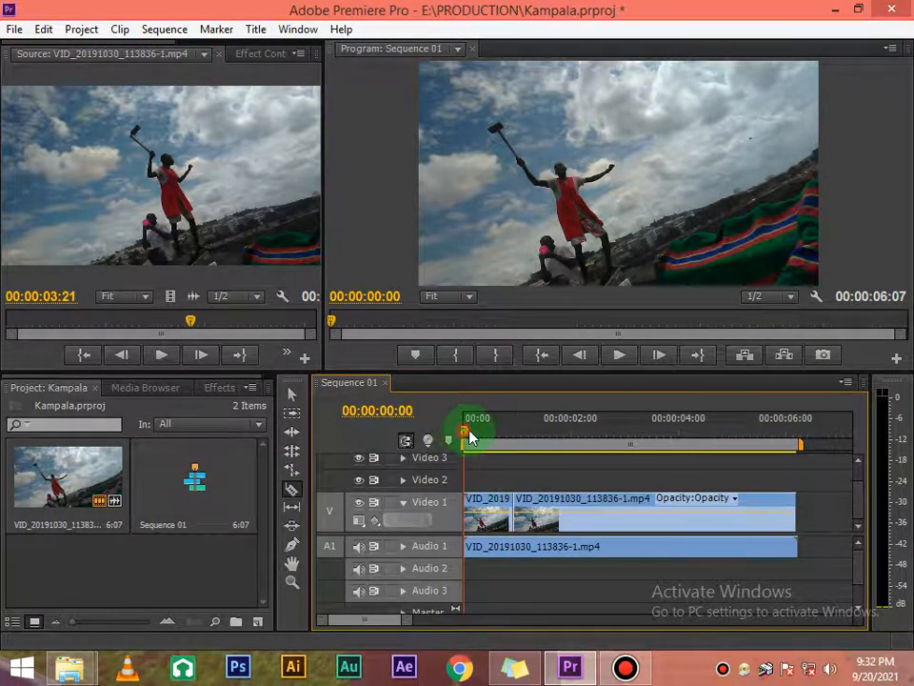
left_click_drag(470, 430, 512, 433)
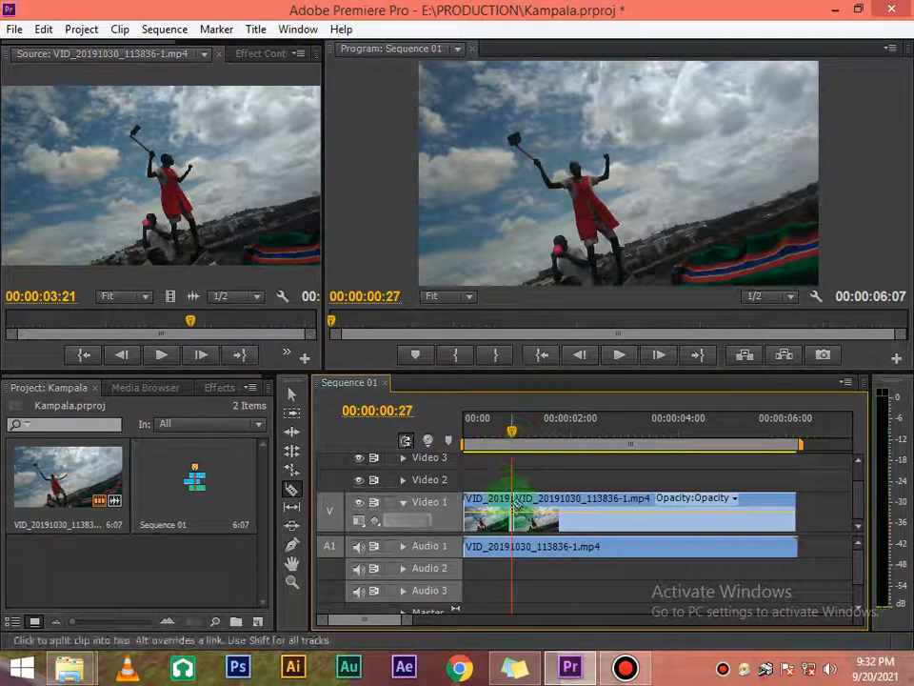
left_click(514, 551)
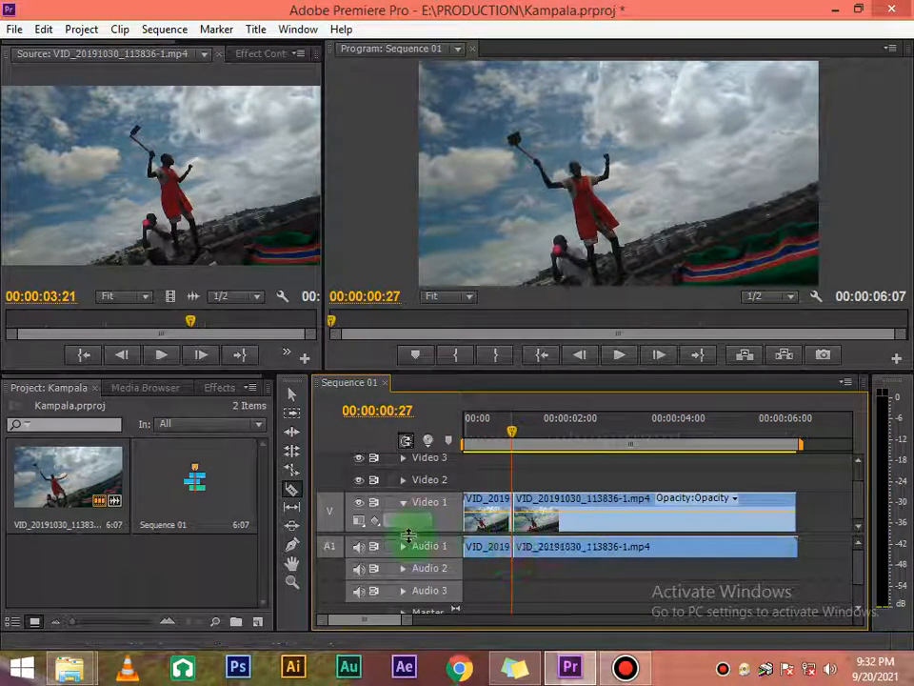
Mute Audio 1 and split the video and audio again at about 2:11 and a little past 4 seconds.
left_click(359, 548)
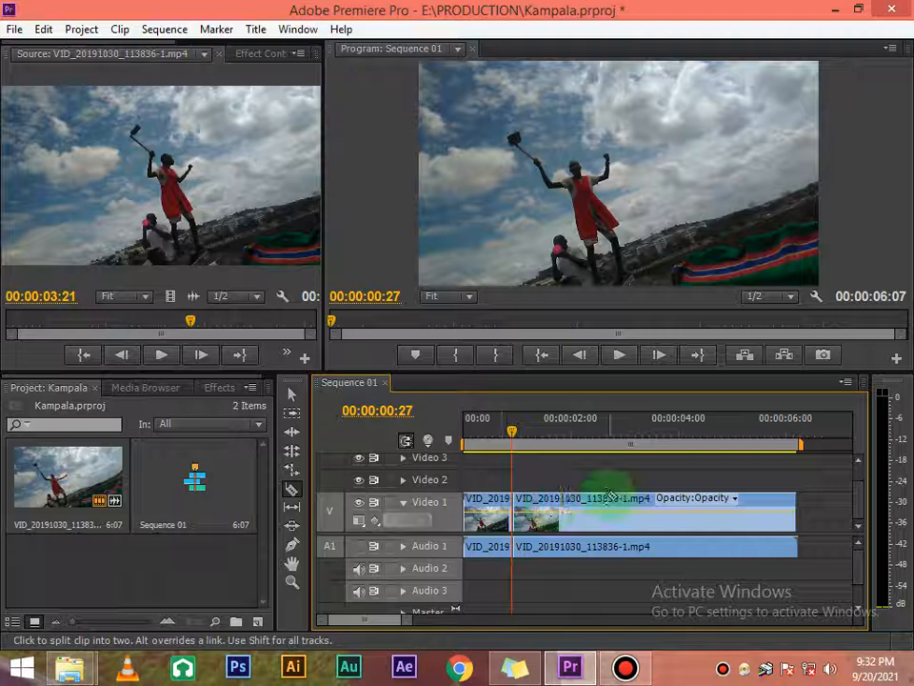
left_click(593, 511)
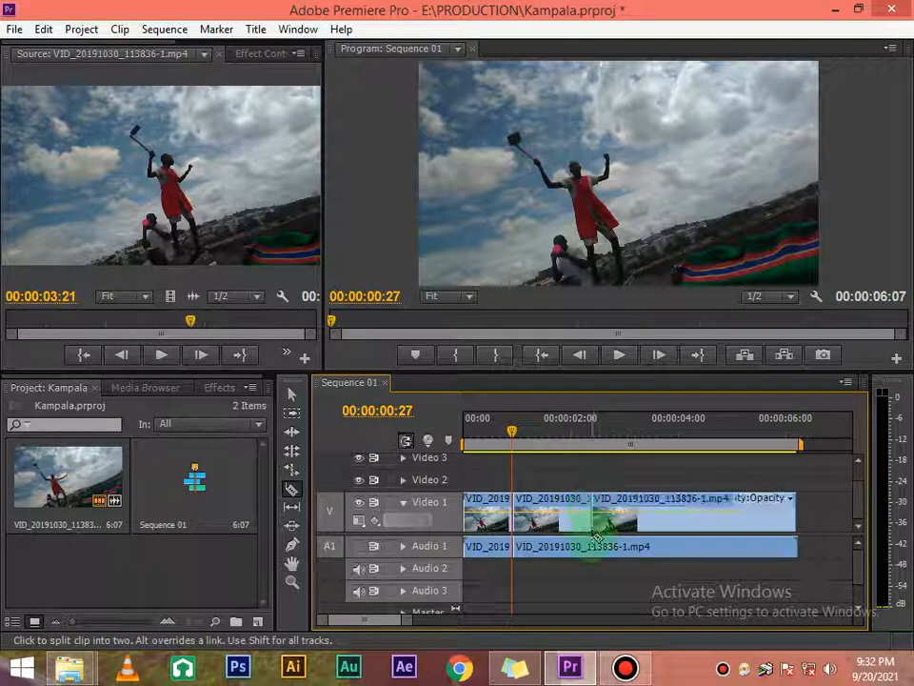
left_click(593, 547)
left_click(693, 513)
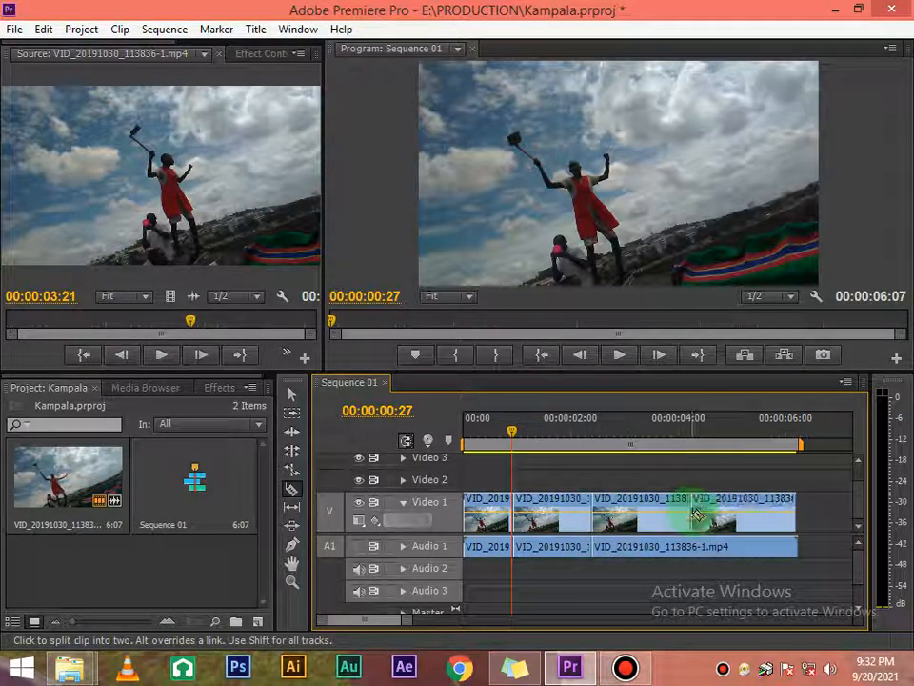
left_click(693, 548)
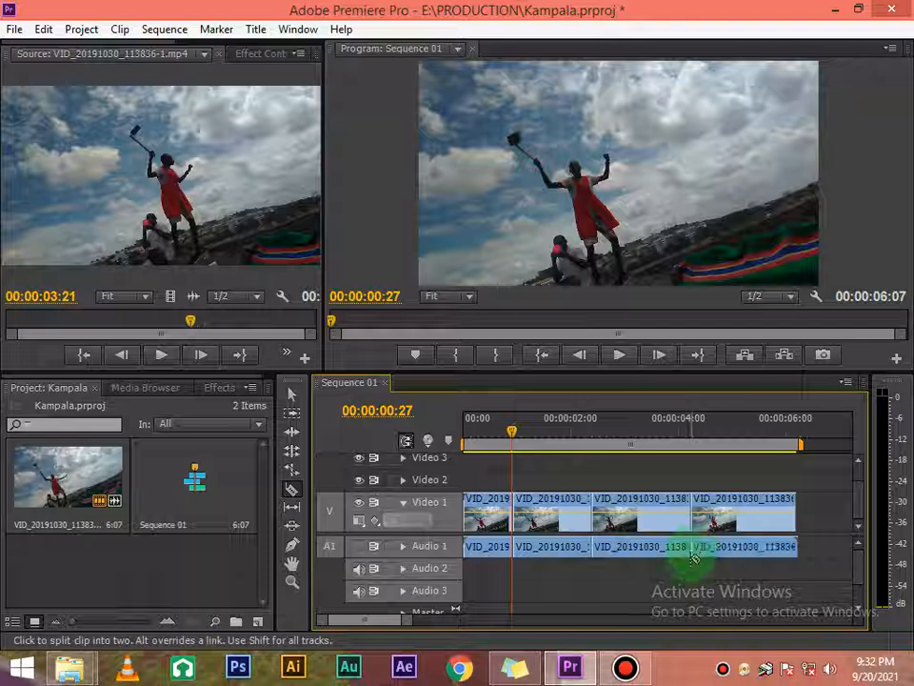
Switch to the Selection tool and place the playhead at the first cut, at 00:00:00:27.
left_click(462, 433)
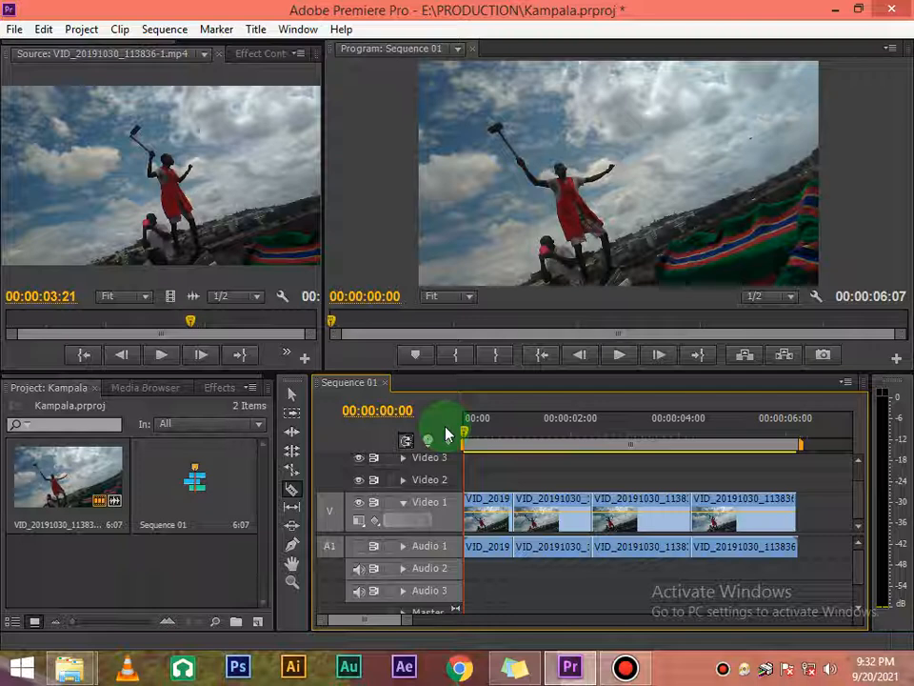
left_click_drag(465, 428, 512, 447)
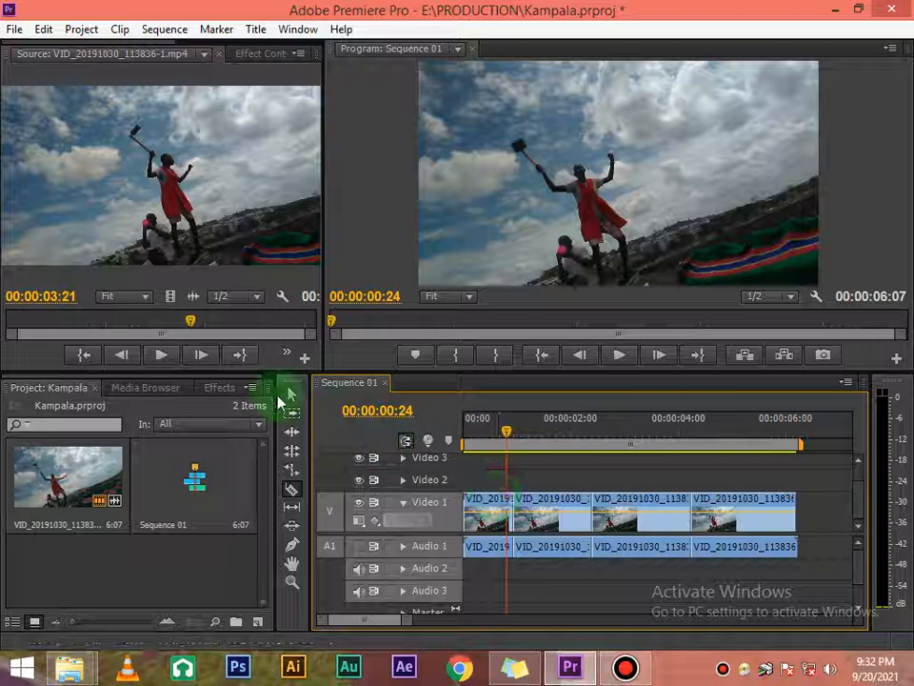
left_click(290, 394)
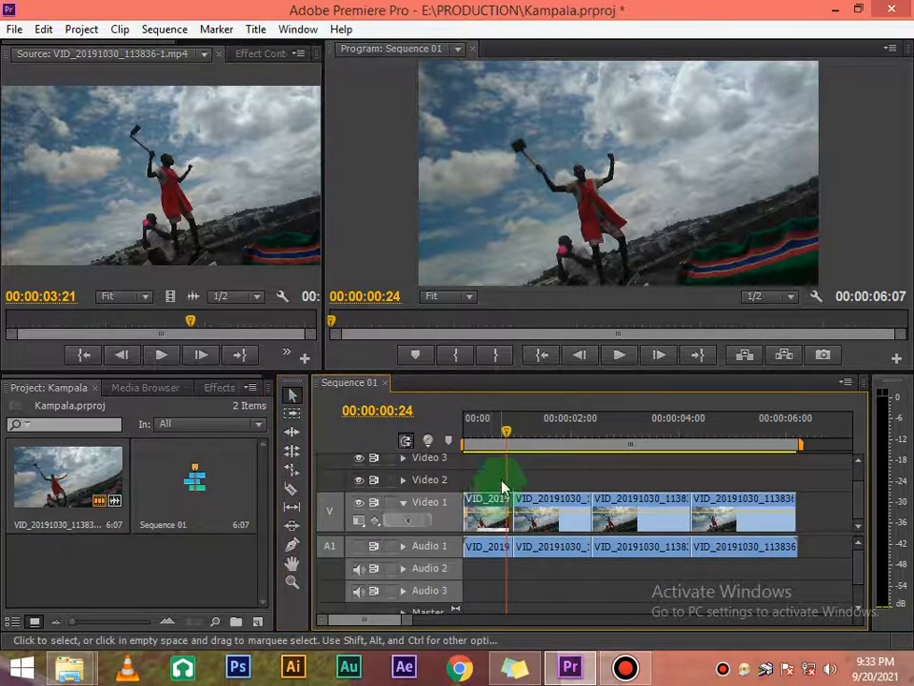
key("space")
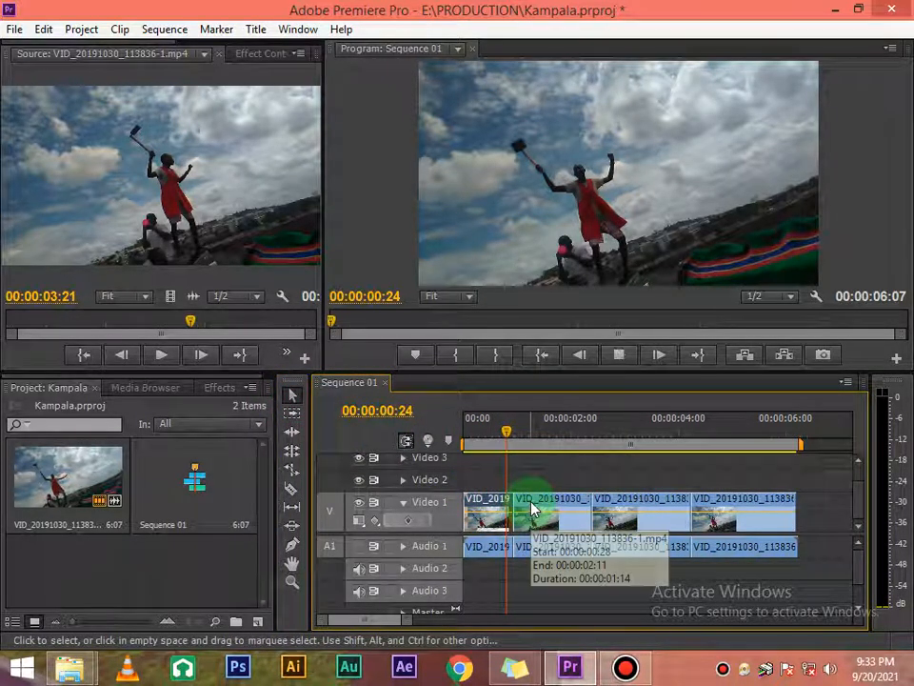
key("space")
left_click_drag(532, 420, 513, 432)
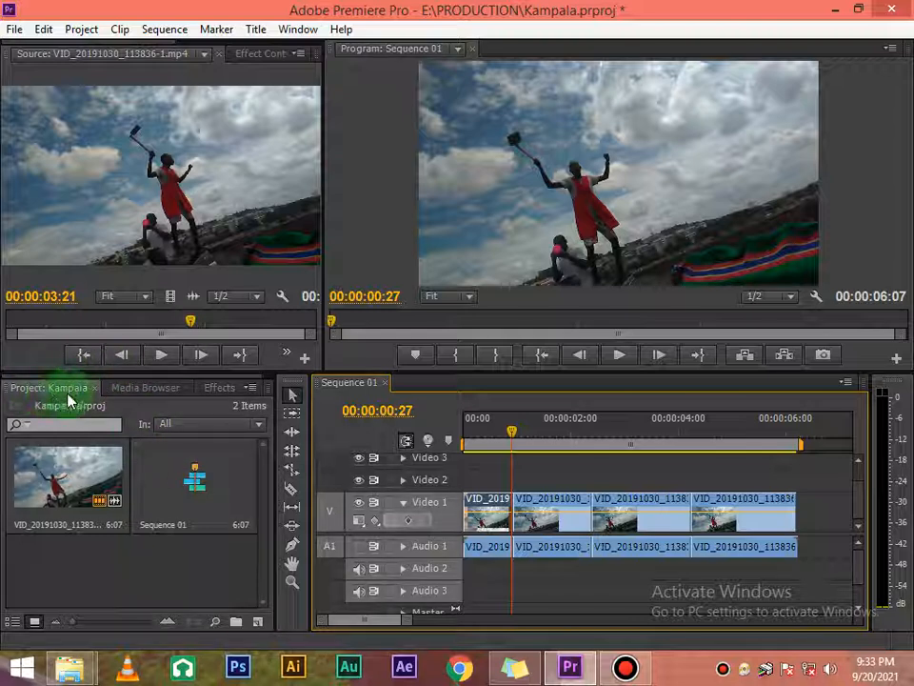
Show the available effects and expand the Video Transitions folder.
left_click(124, 390)
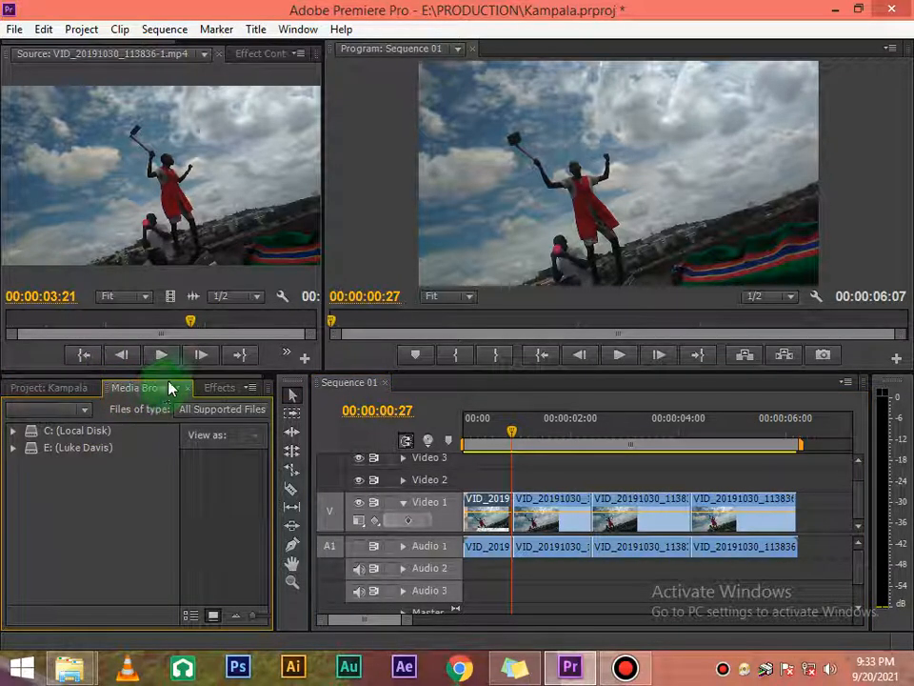
left_click(229, 388)
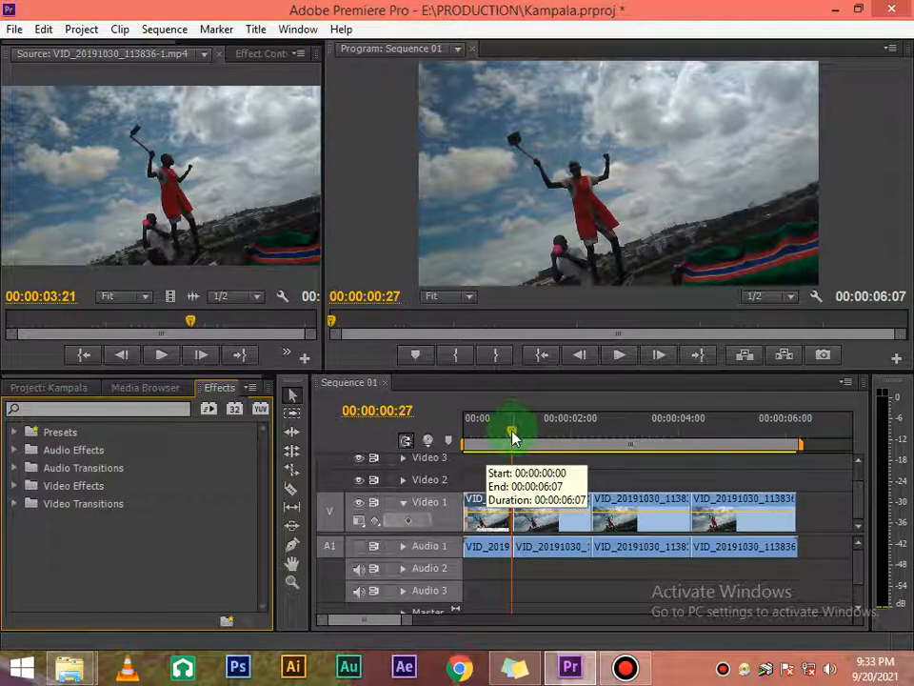
left_click_drag(513, 435, 512, 431)
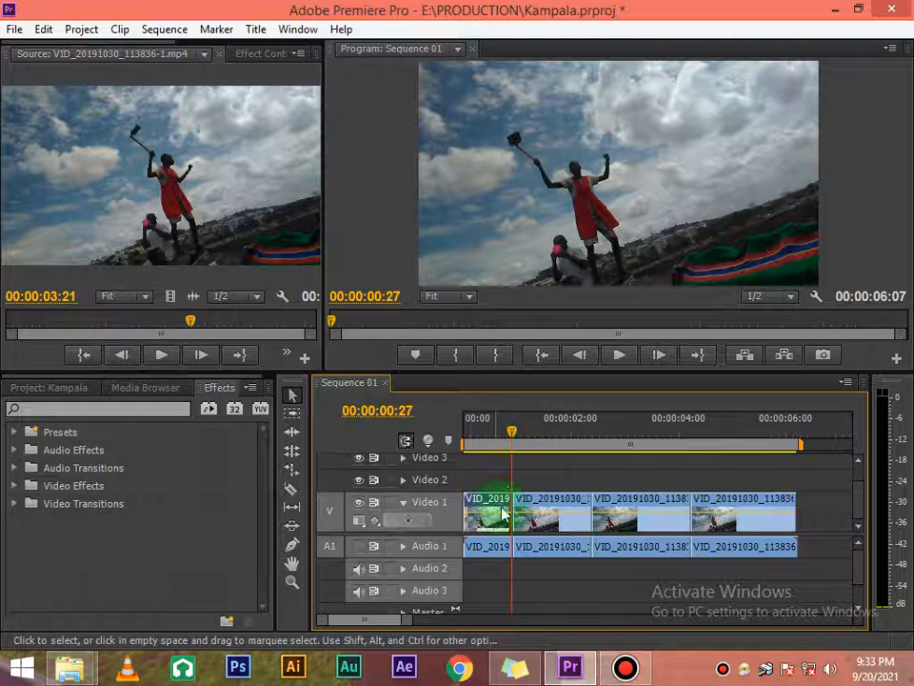
left_click(76, 487)
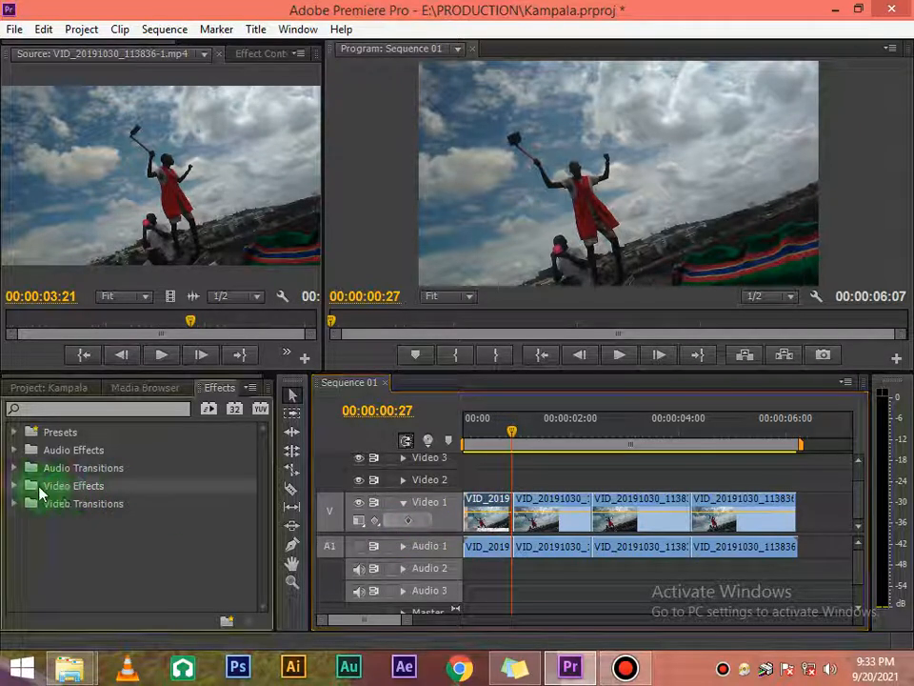
left_click(77, 509)
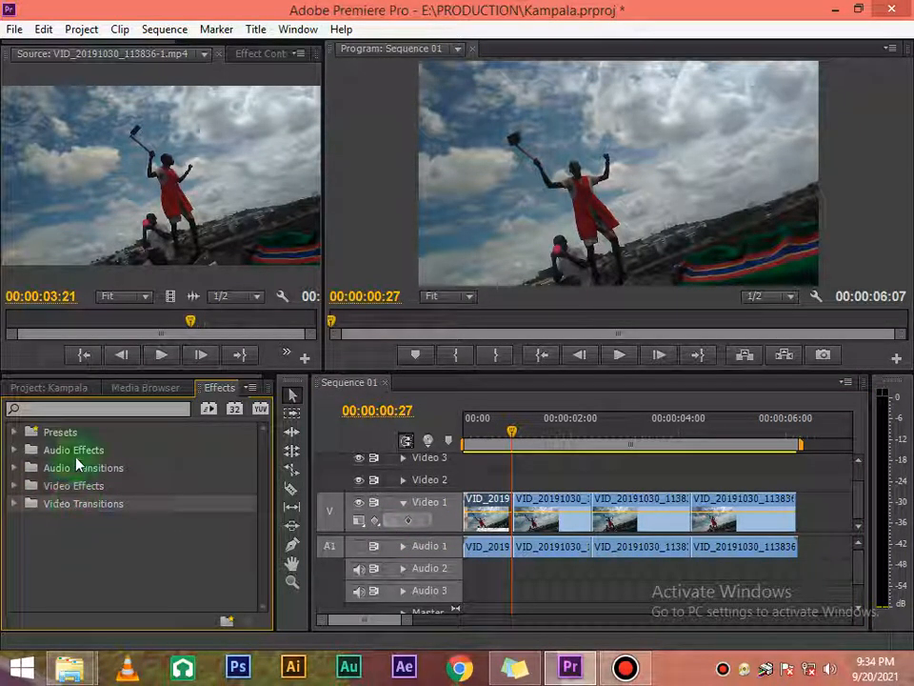
double_click(82, 517)
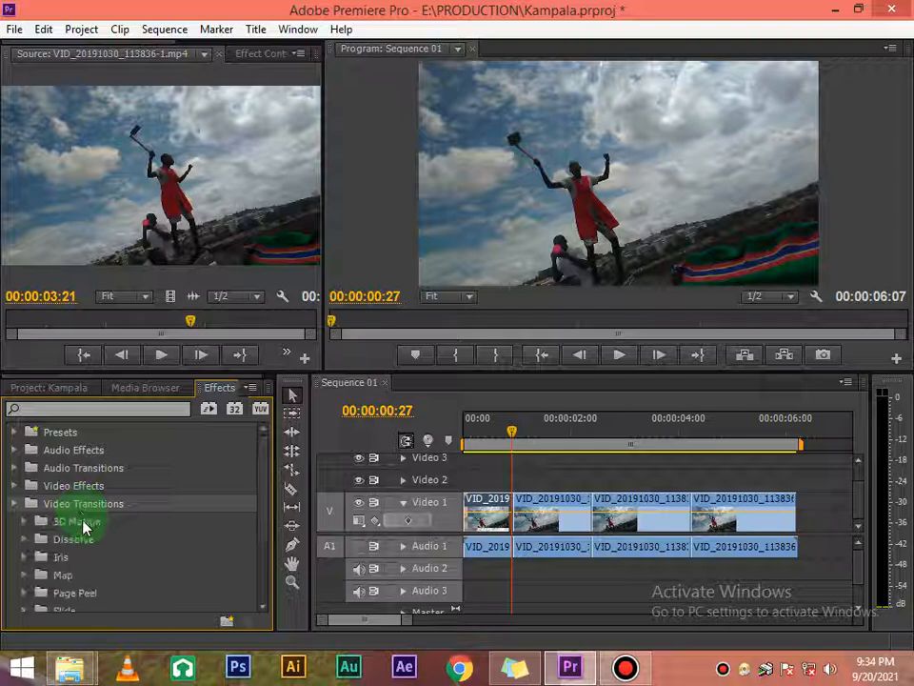
scroll(86, 526, "down", 1)
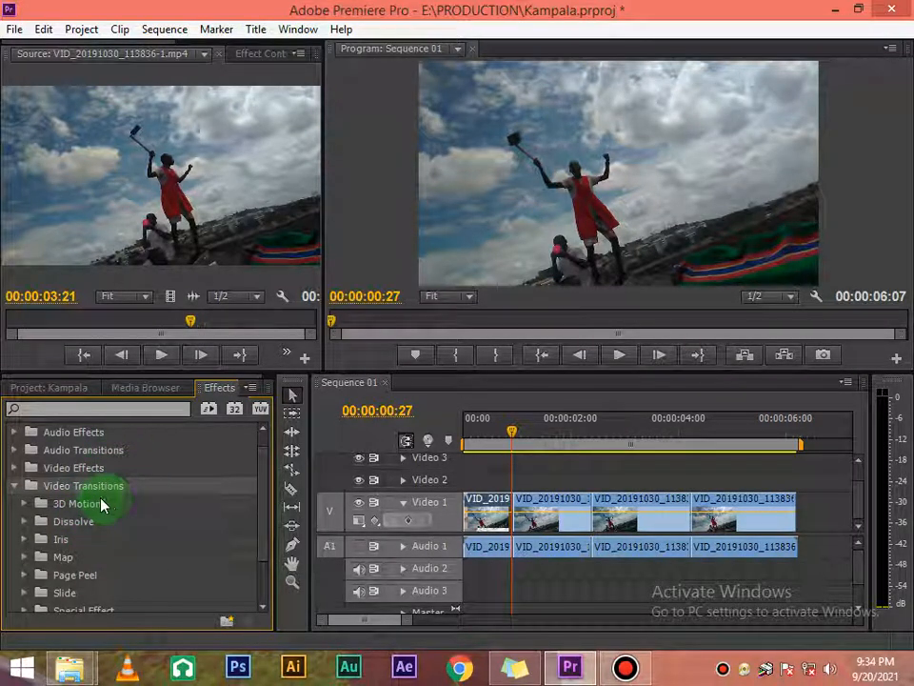
Apply the Cube Spin transition from the 3D Motion group to the first cut on Video 1.
left_click(92, 506)
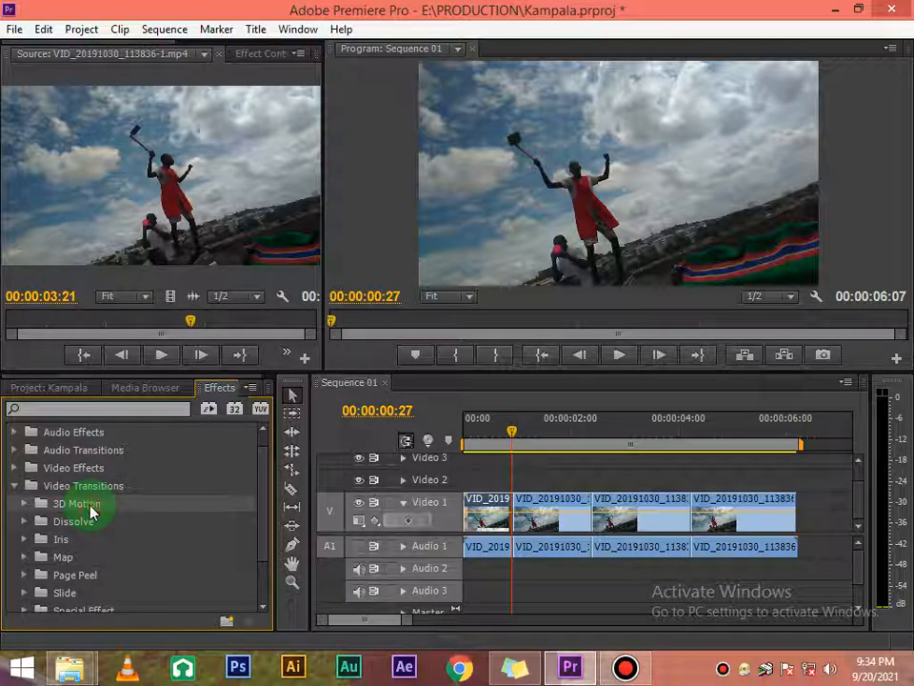
double_click(92, 512)
scroll(93, 512, "down", 2)
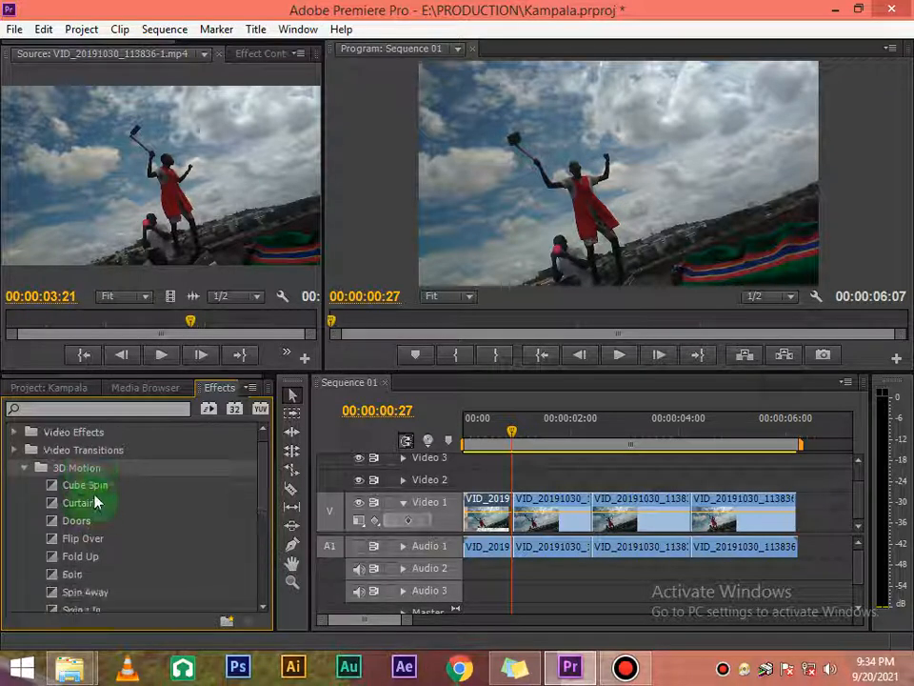
scroll(95, 503, "down", 5)
scroll(95, 503, "up", 2)
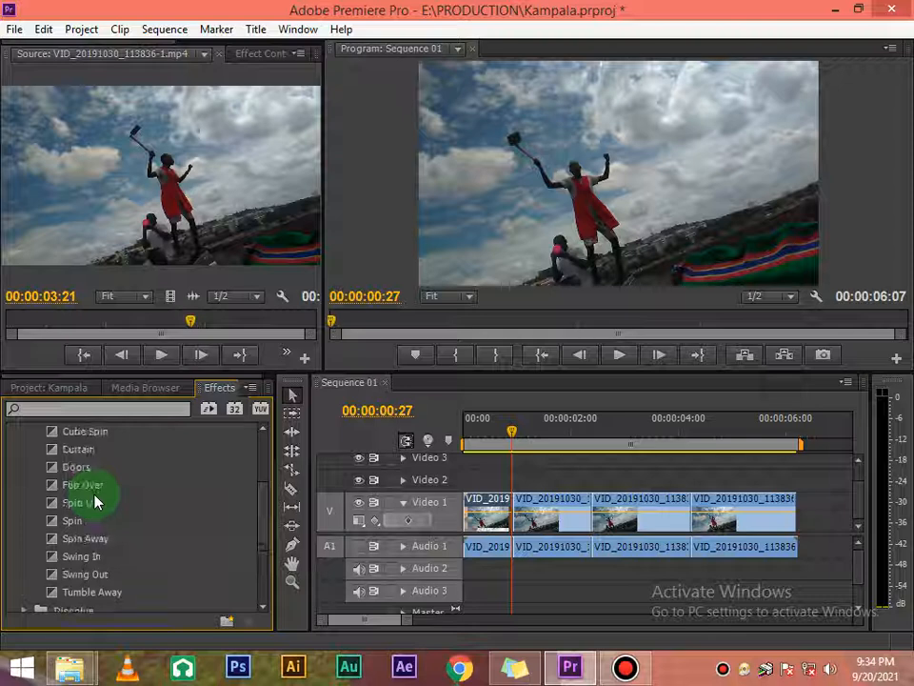
left_click(88, 540)
scroll(87, 523, "up", 2)
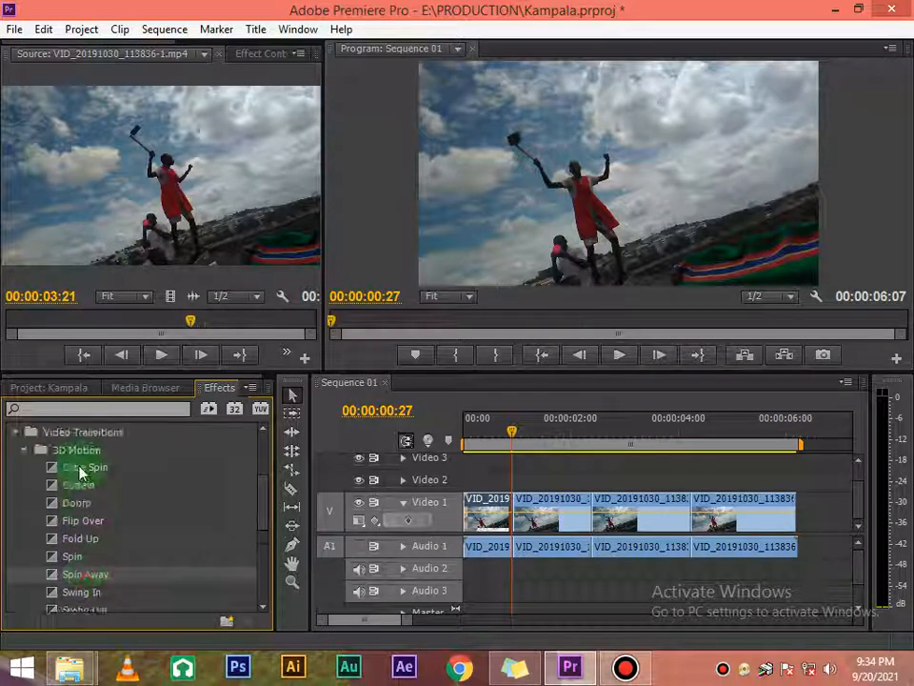
left_click(81, 468)
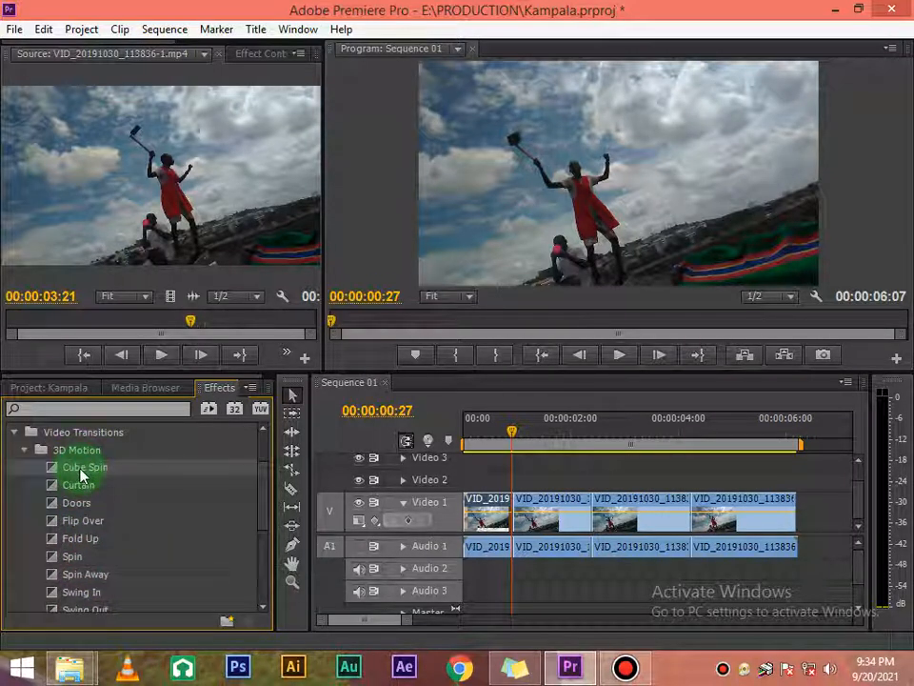
left_click_drag(86, 467, 519, 525)
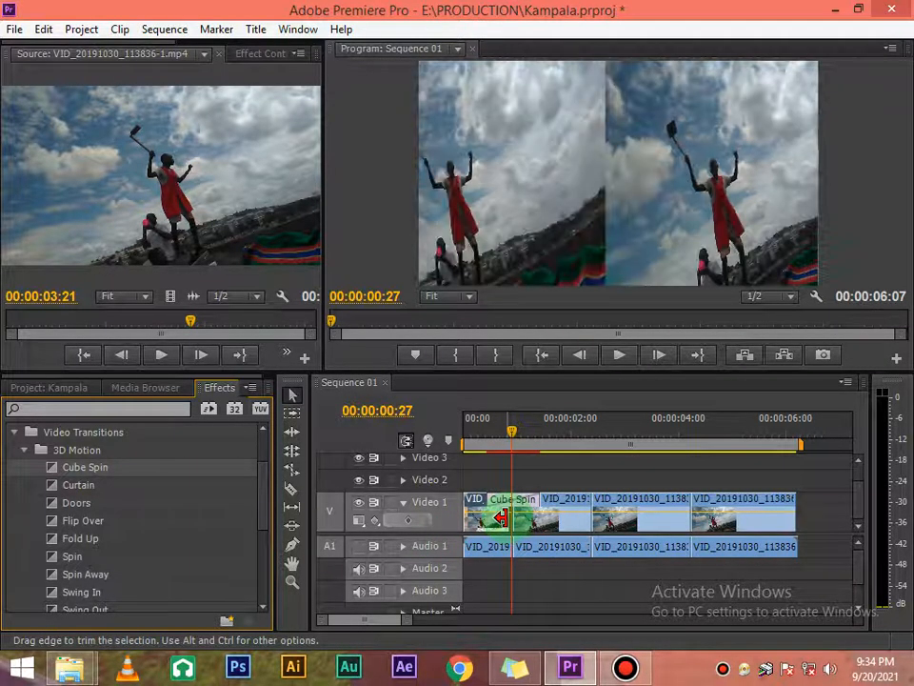
Play the sequence from 00:00:00:00 past the first cut to preview the Cube Spin transition.
left_click_drag(510, 433, 456, 433)
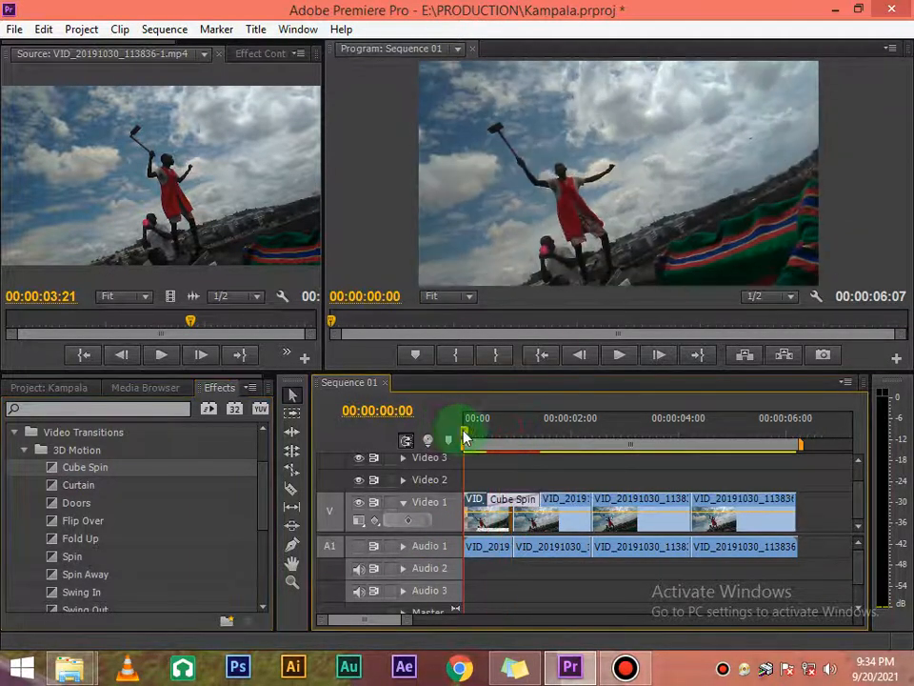
key("space")
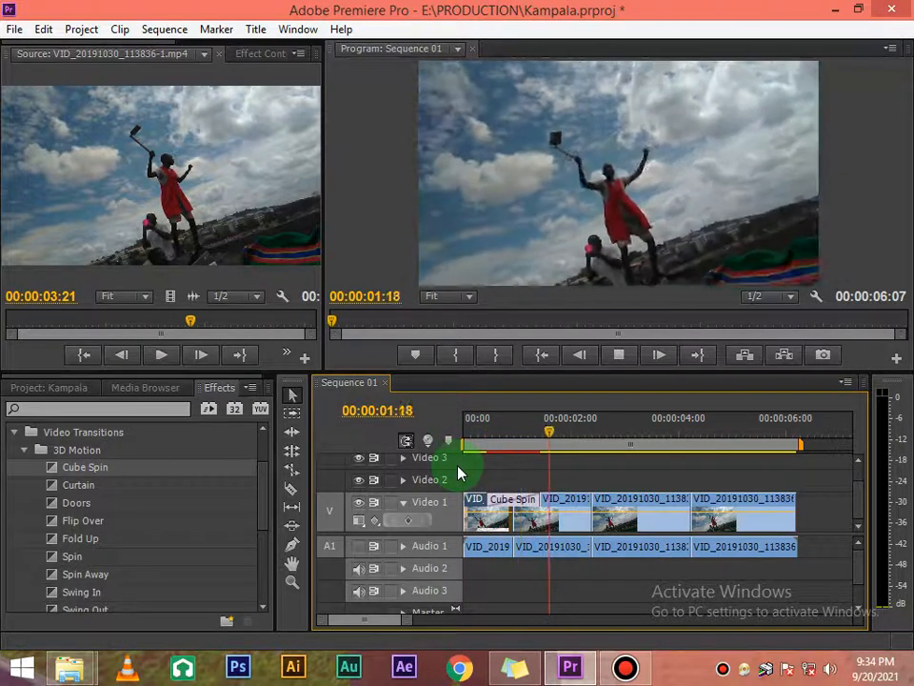
key("space")
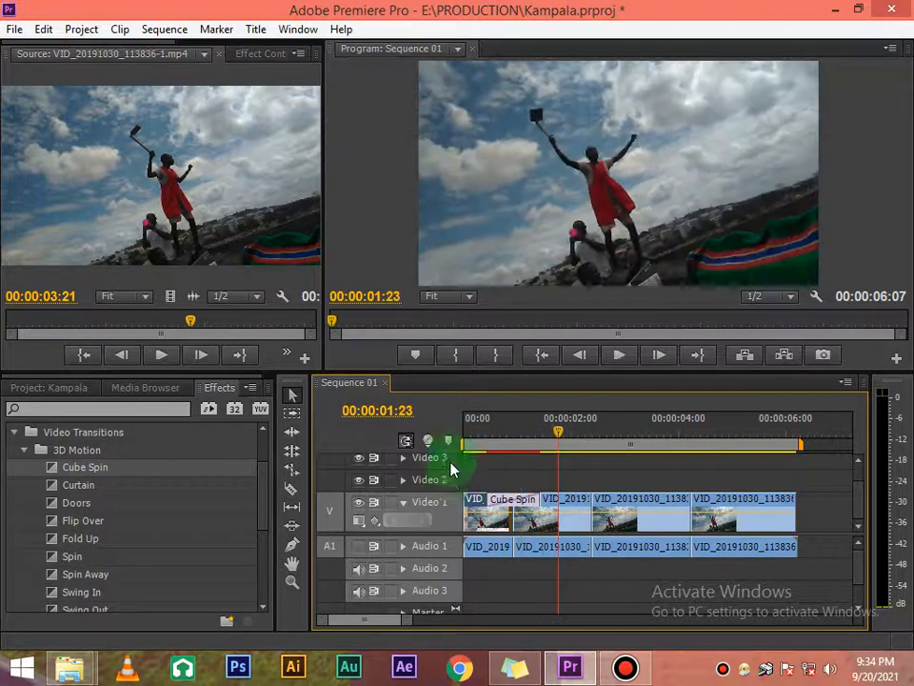
Replace the first cut's transition with Curtain and preview it from the sequence start.
left_click(84, 486)
left_click_drag(81, 486, 505, 499)
left_click_drag(557, 430, 454, 440)
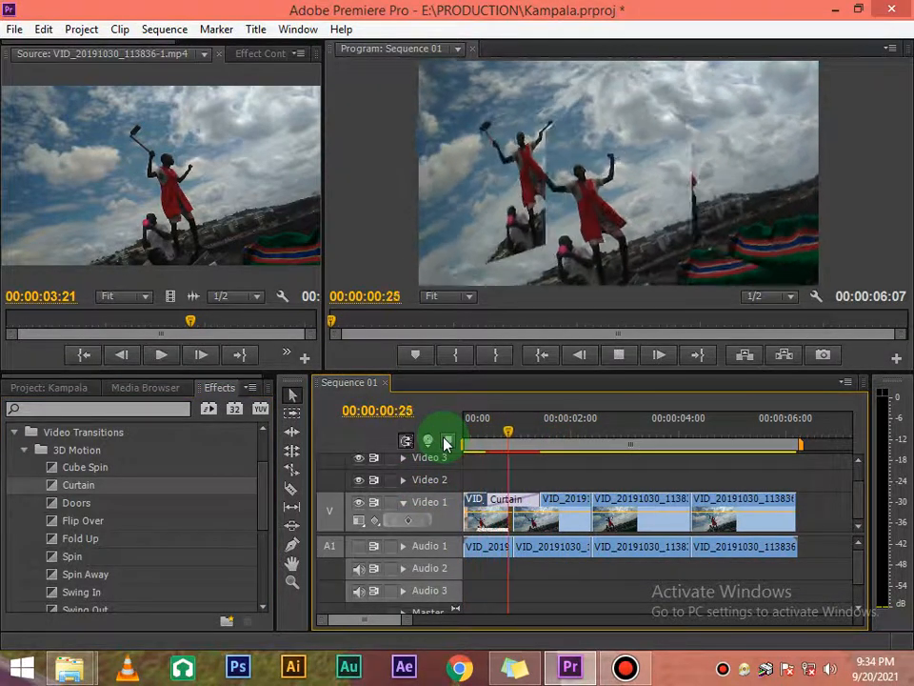
key("space")
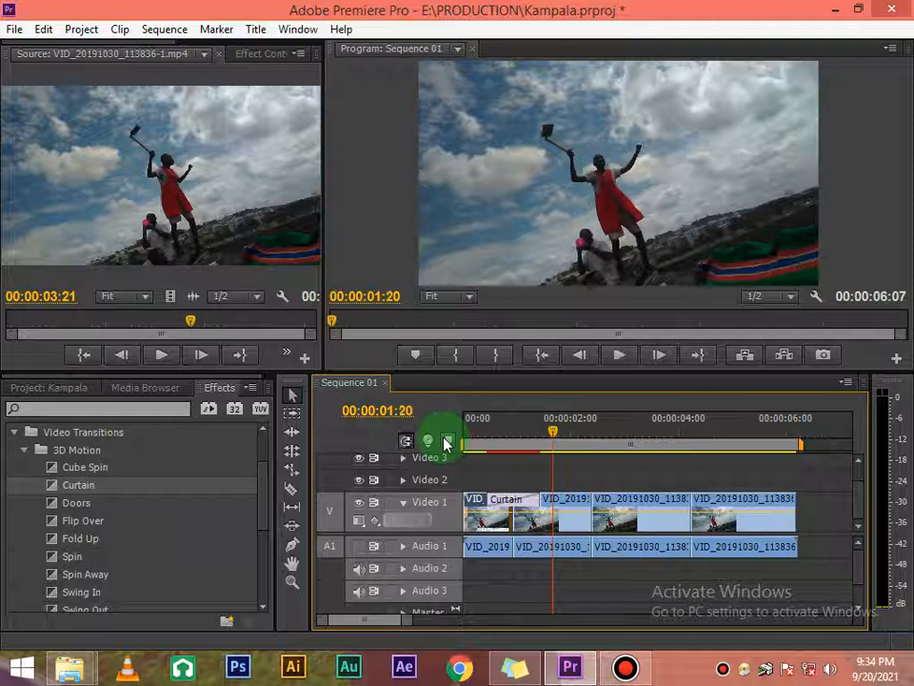
Collapse the 3D Motion group and expand the Dissolve group of video transitions.
left_click(22, 453)
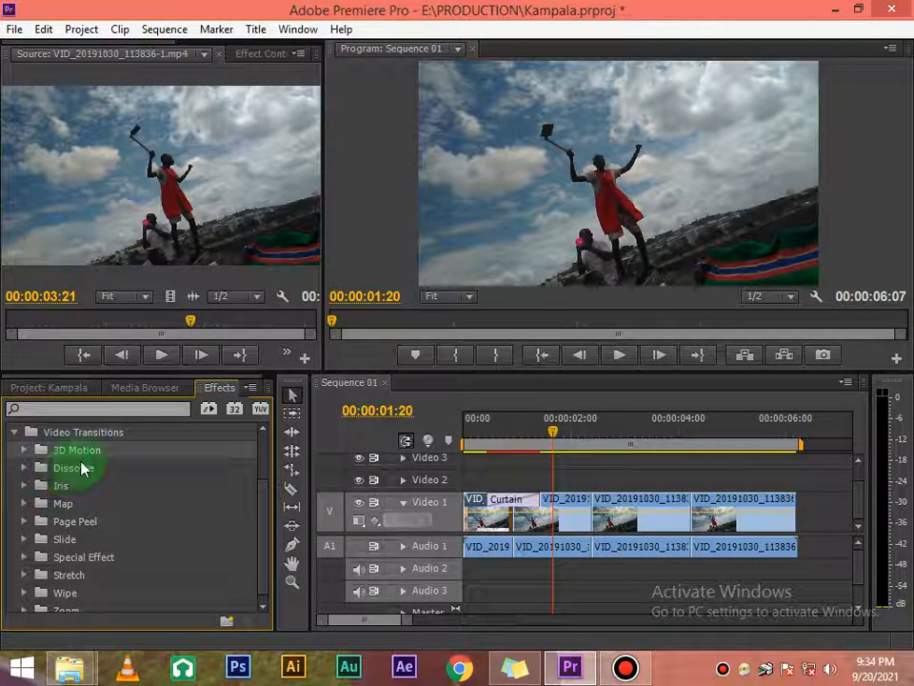
double_click(82, 468)
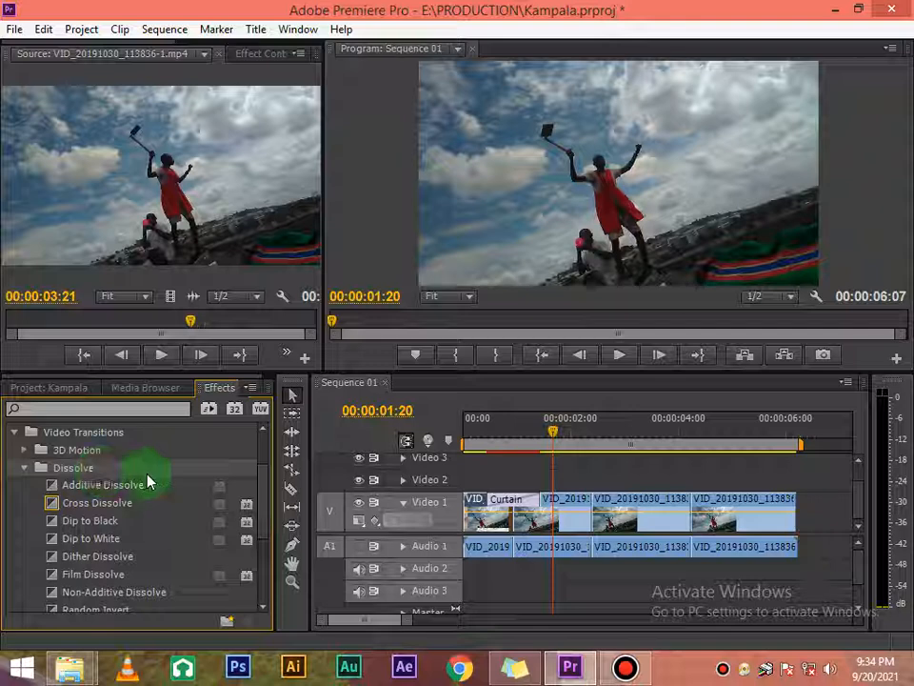
Replace the first cut's transition with Additive Dissolve and preview it from the sequence start.
left_click(143, 486)
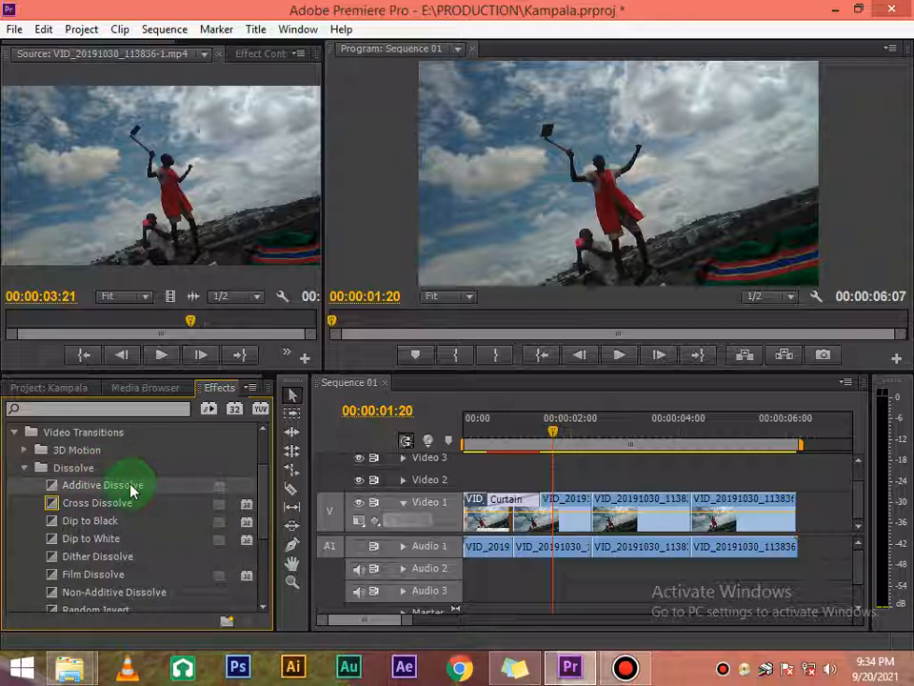
left_click_drag(128, 485, 533, 528)
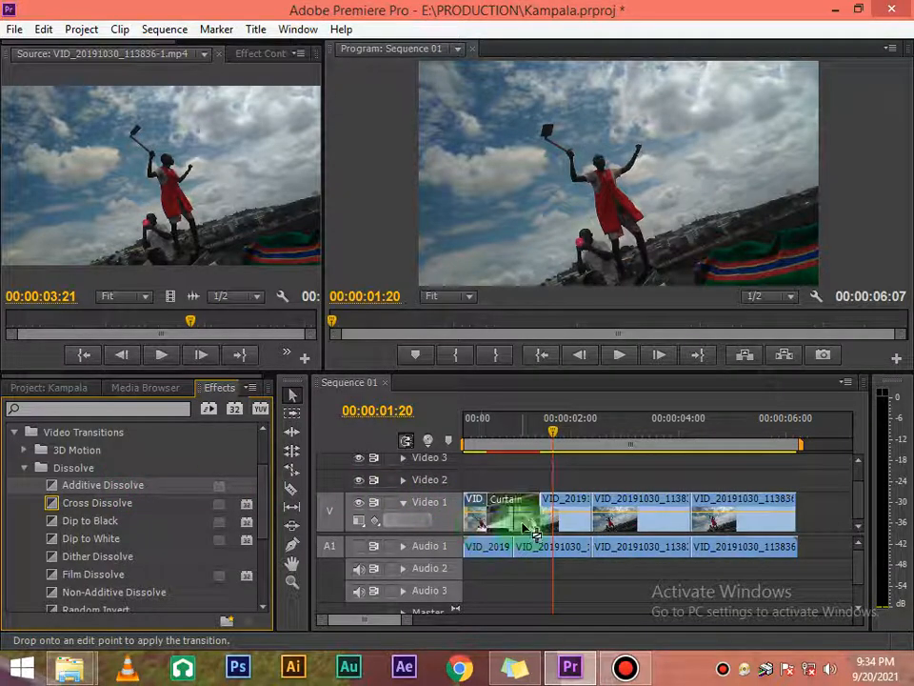
left_click_drag(552, 431, 433, 438)
key("space")
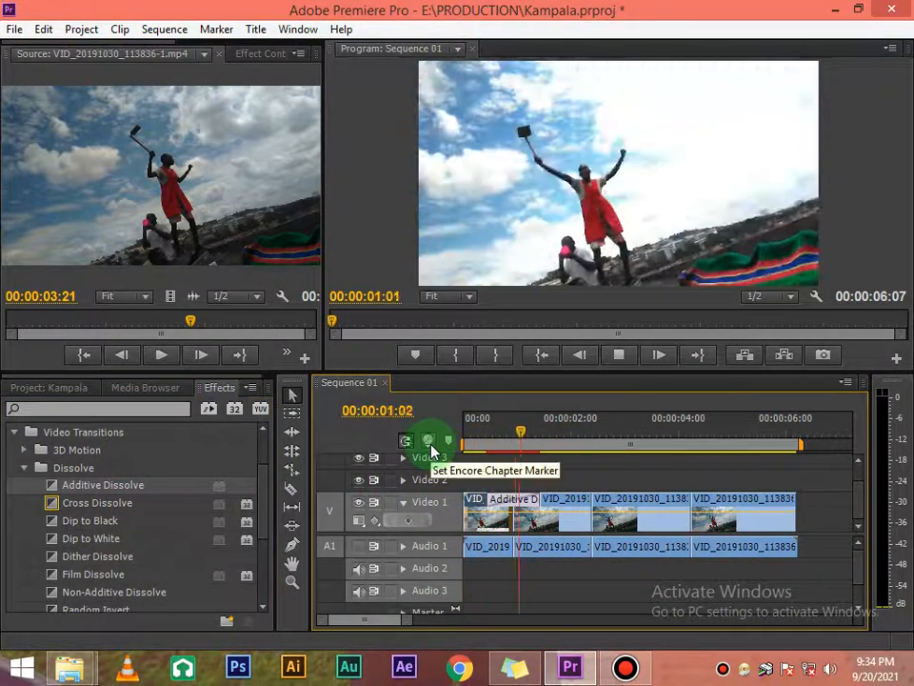
key("space")
Replace the first cut's transition with Dip to Black and preview it from the sequence start.
left_click_drag(555, 431, 156, 540)
left_click(118, 510)
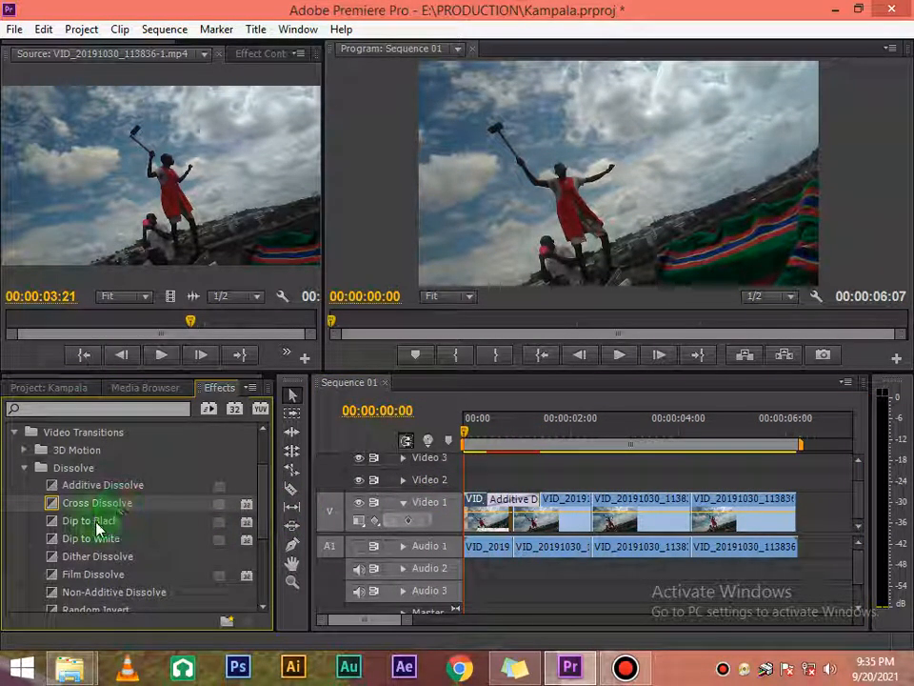
left_click_drag(98, 519, 489, 499)
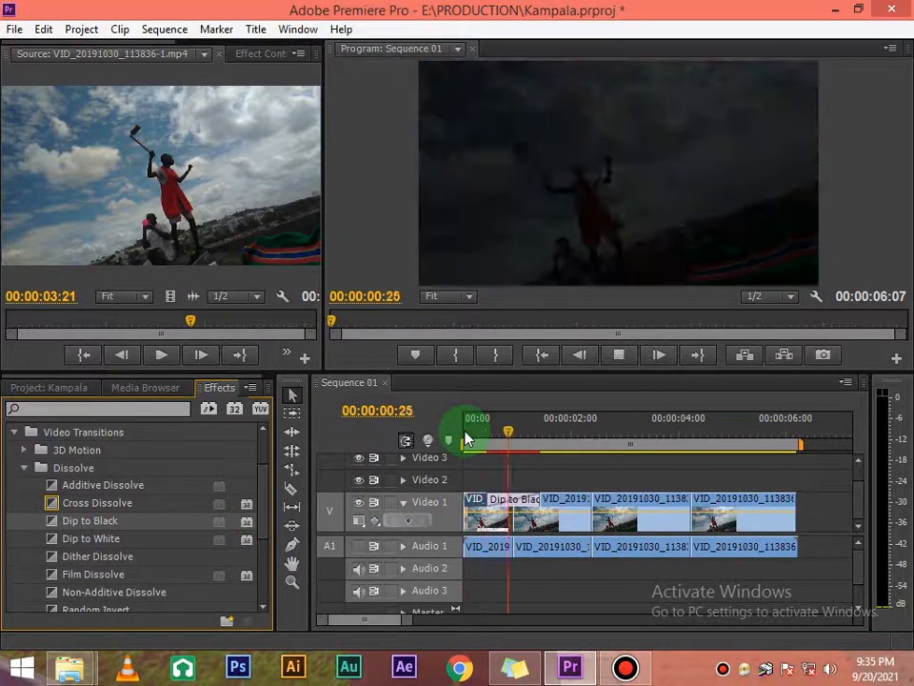
key("space")
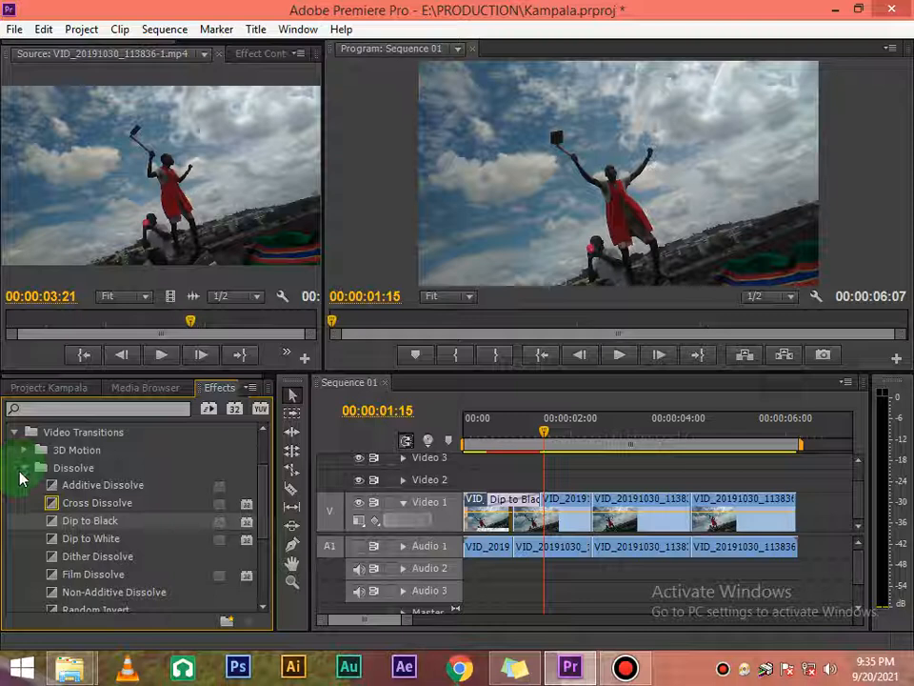
left_click(26, 469)
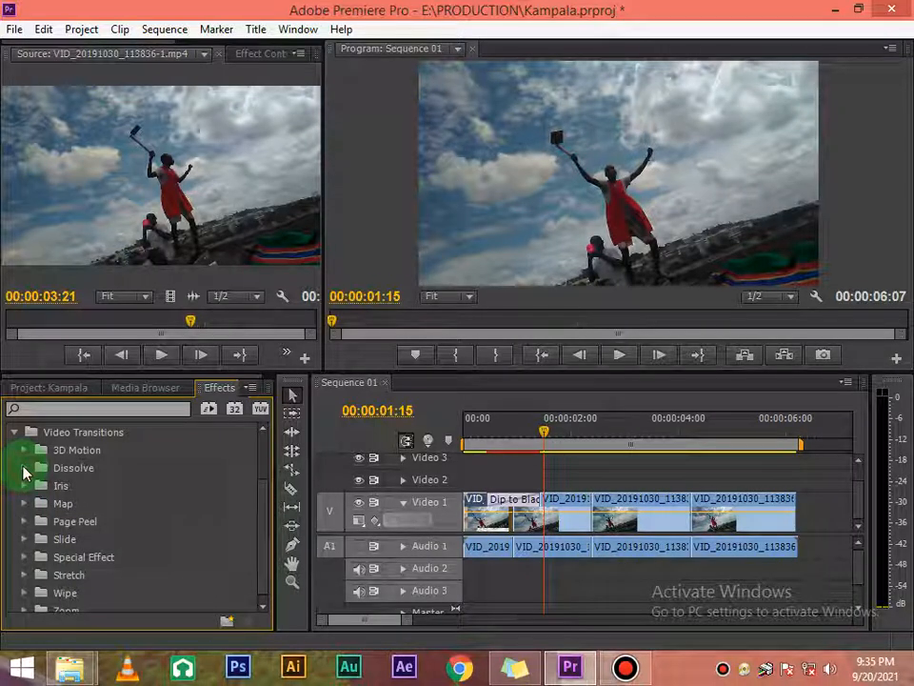
left_click(25, 469)
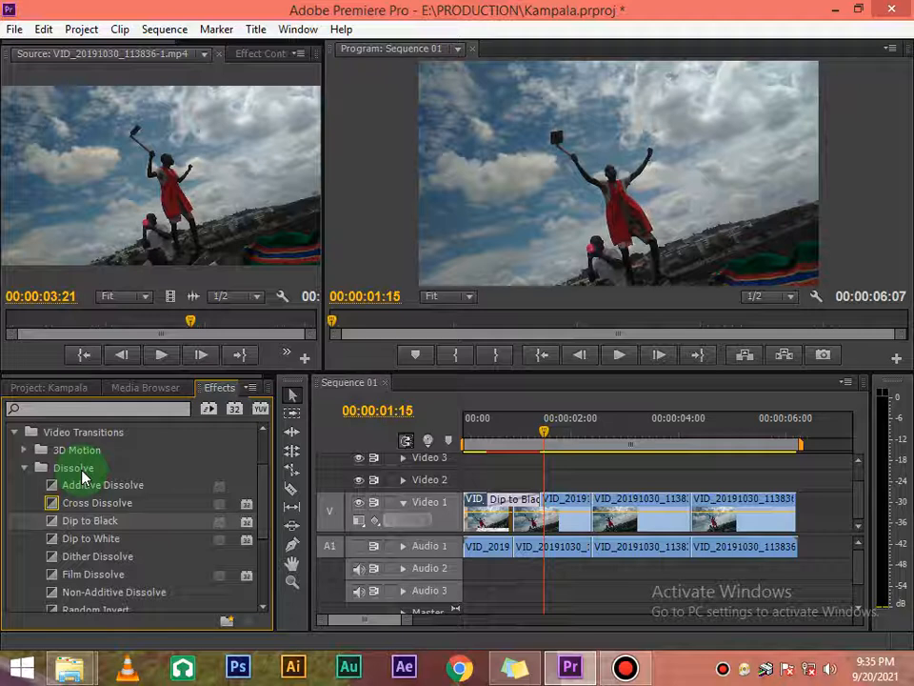
scroll(84, 478, "down", 1)
scroll(82, 477, "up", 1)
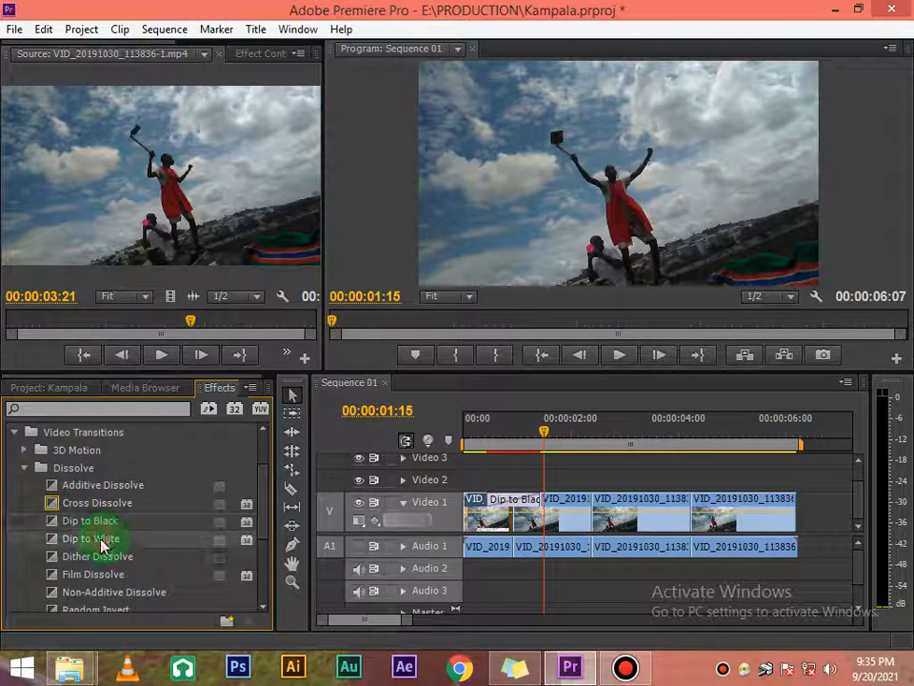
Place the playhead at the second cut, 00:00:02:11, and apply the Dip to White transition there on Video 1.
left_click(145, 543)
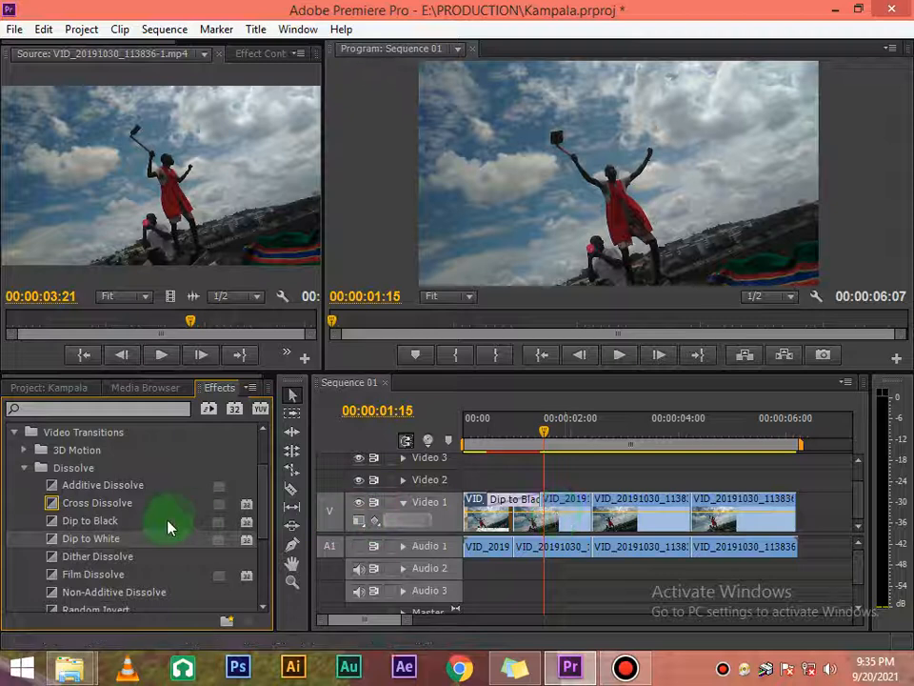
left_click(597, 502)
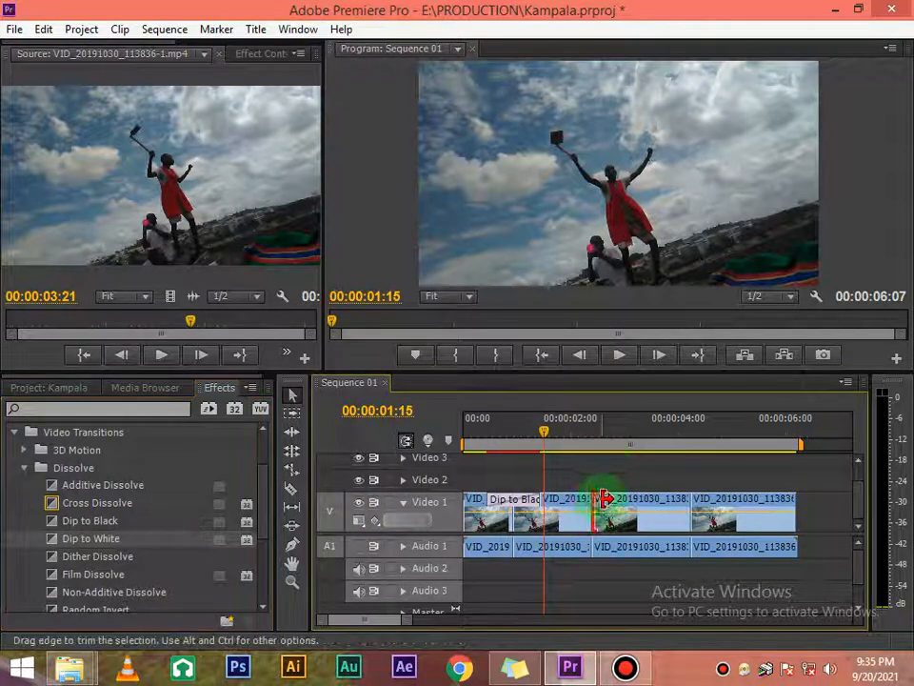
left_click_drag(541, 427, 591, 430)
left_click_drag(147, 539, 598, 521)
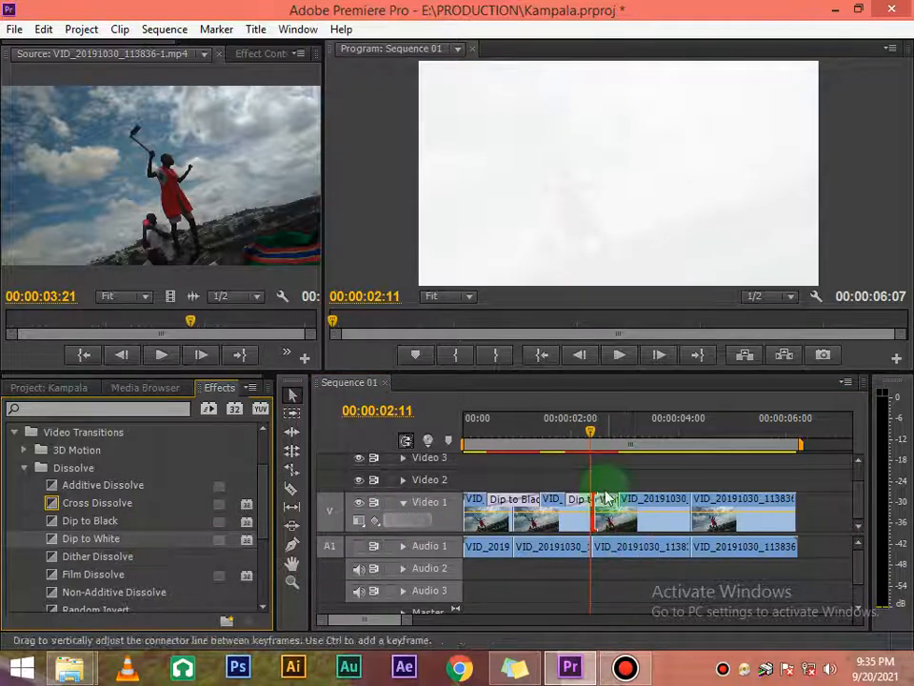
Apply the Dither Dissolve transition to the last cut on Video 1 and play the sequence from the start.
left_click_drag(592, 431, 683, 470)
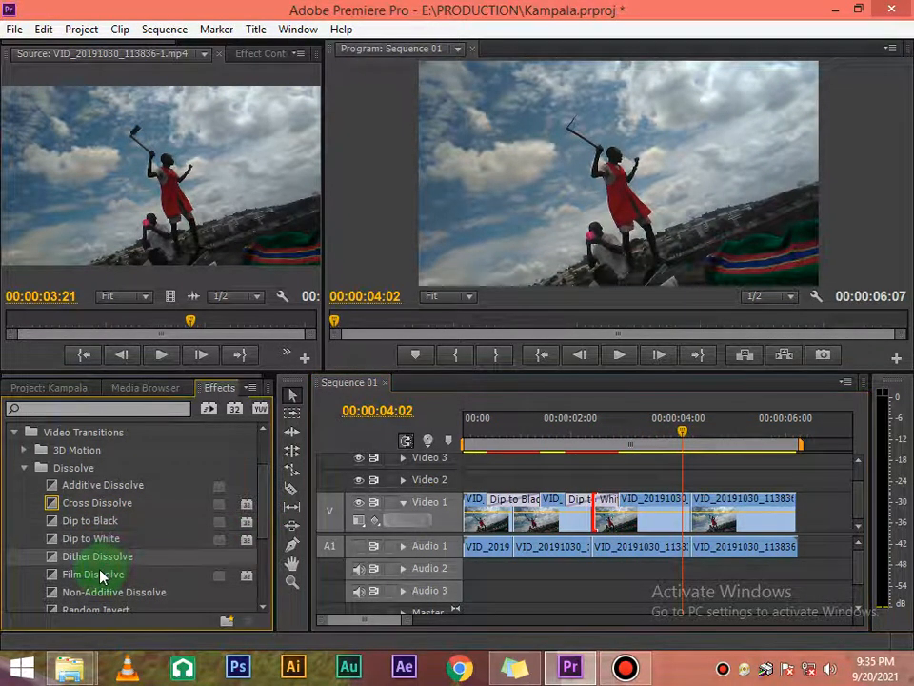
left_click_drag(97, 556, 702, 526)
left_click_drag(682, 430, 448, 479)
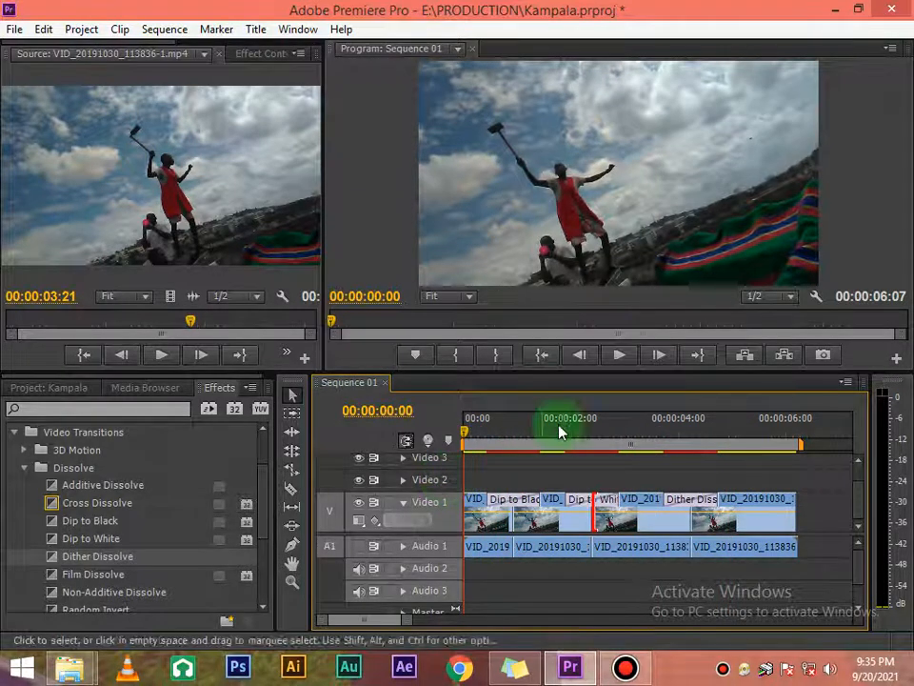
left_click(621, 354)
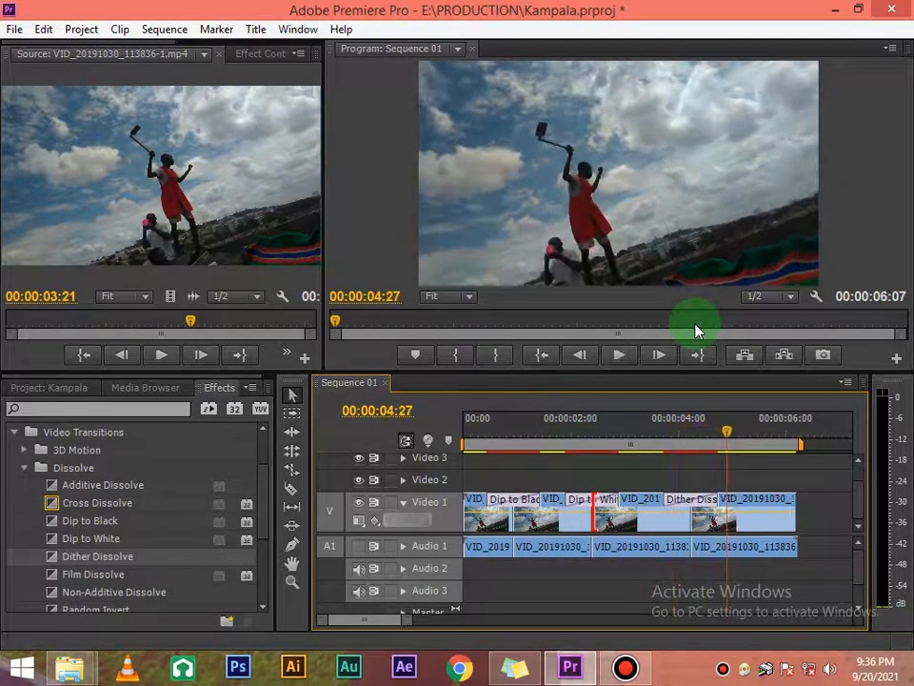
Shorten the Dip to Black transition at the first cut to about 17 frames on the timeline and preview it from the sequence start.
key("space")
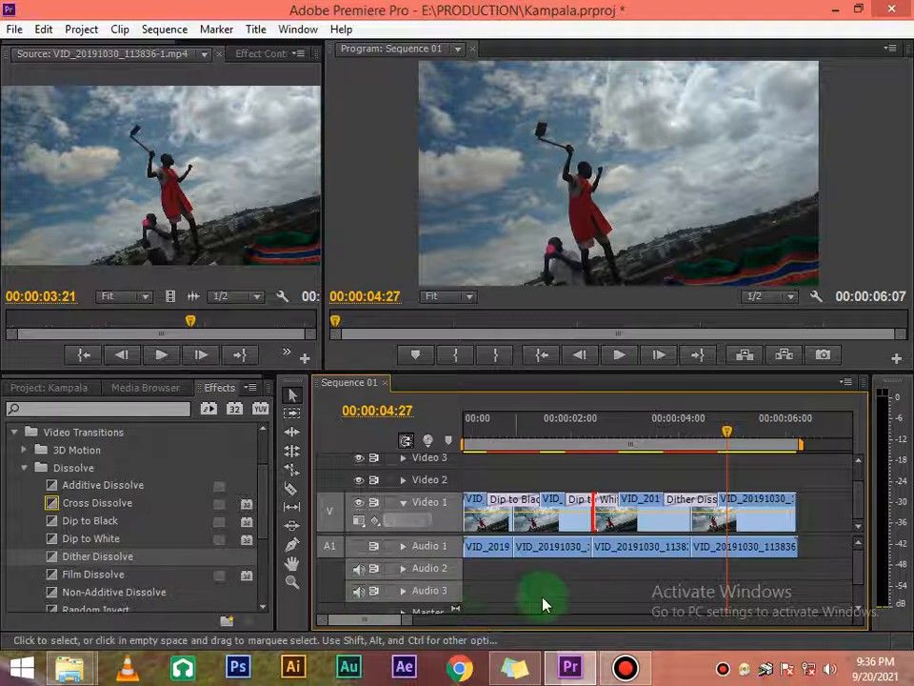
mouse_move(405, 623)
left_mouse_down()
mouse_move(388, 628)
mouse_move(402, 629)
left_mouse_up()
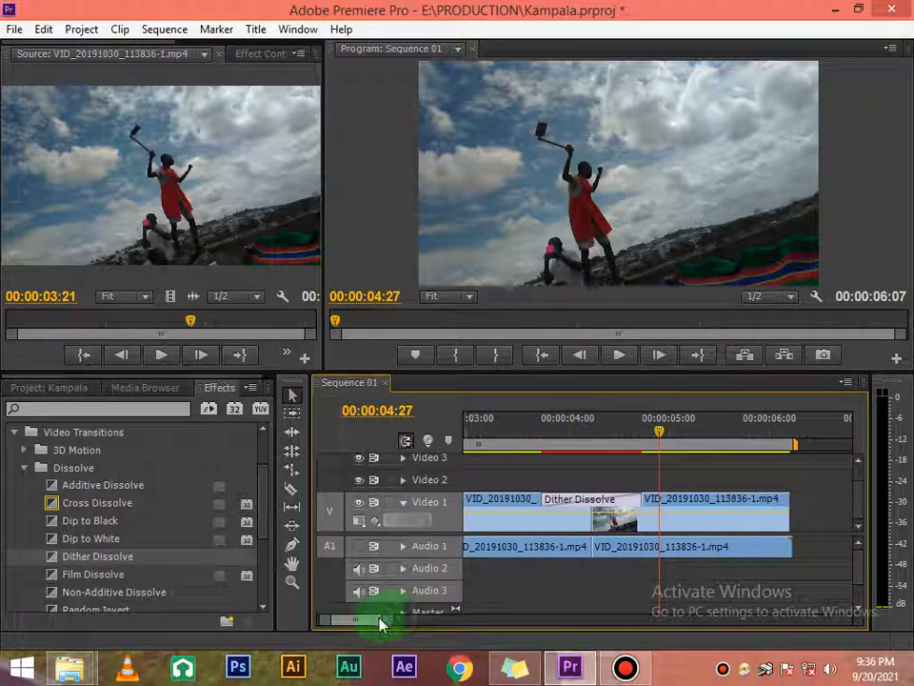
left_click_drag(381, 624, 357, 618)
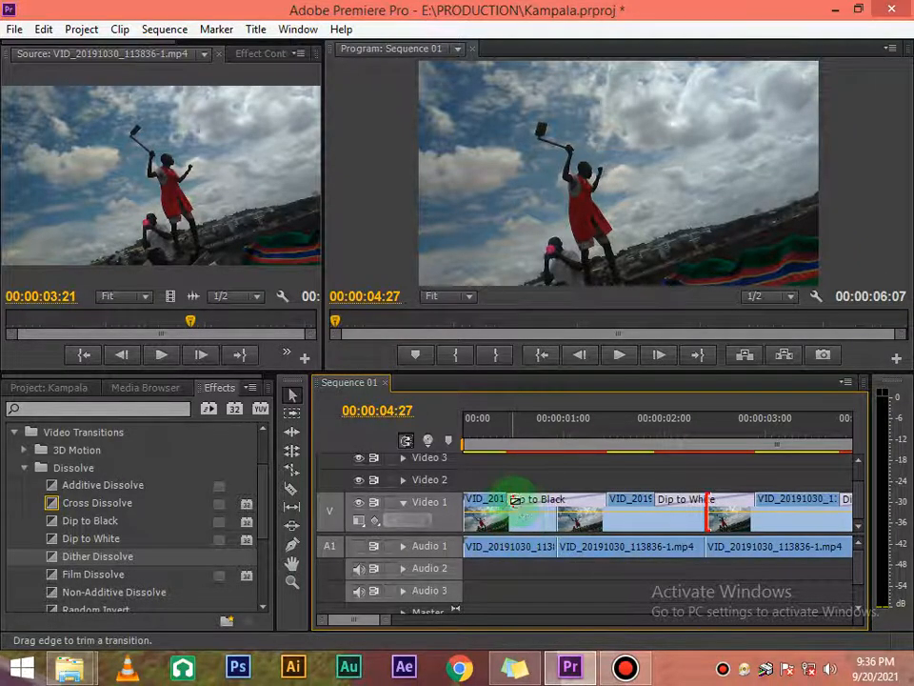
left_click_drag(557, 505, 601, 499)
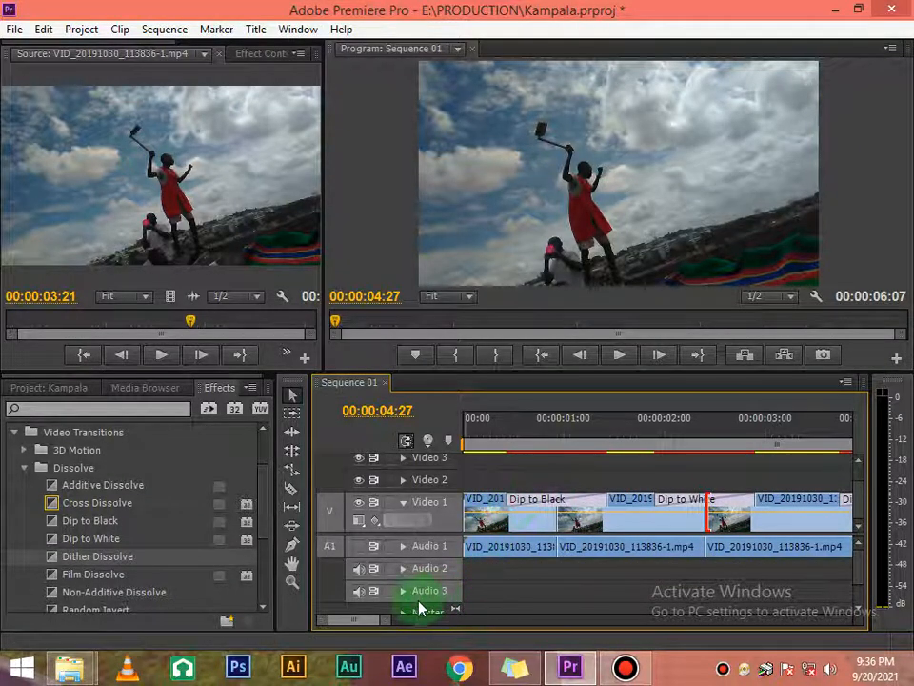
left_click_drag(389, 620, 368, 625)
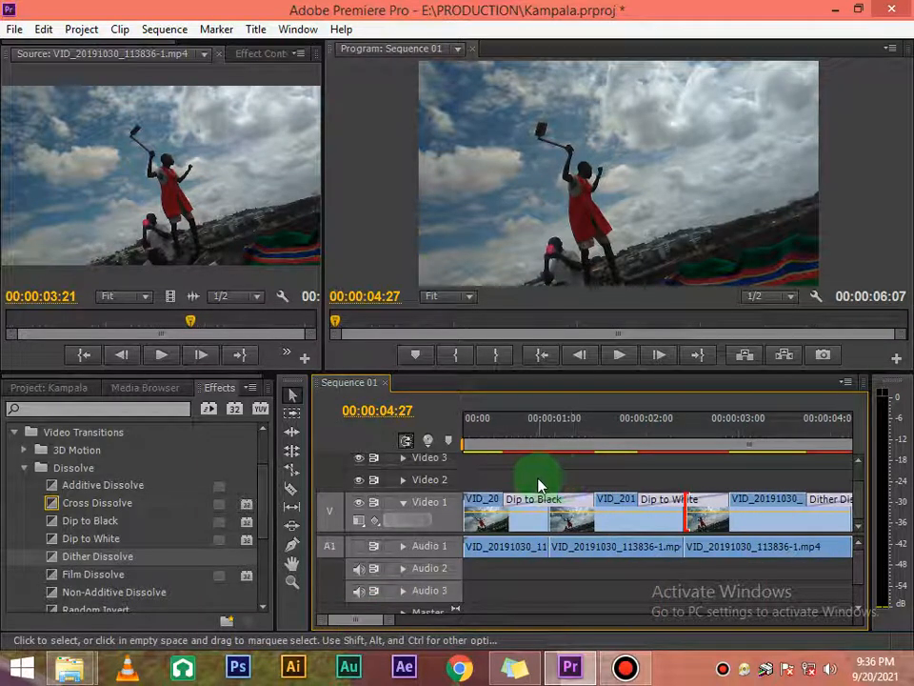
left_click(529, 430)
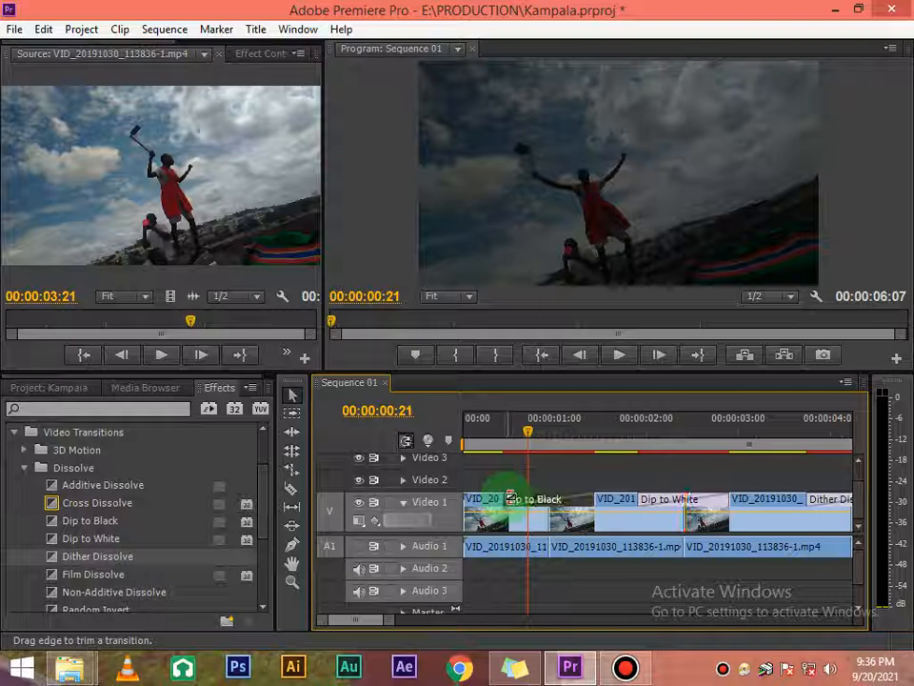
left_click_drag(512, 497, 555, 496)
left_click_drag(527, 431, 448, 433)
key("space")
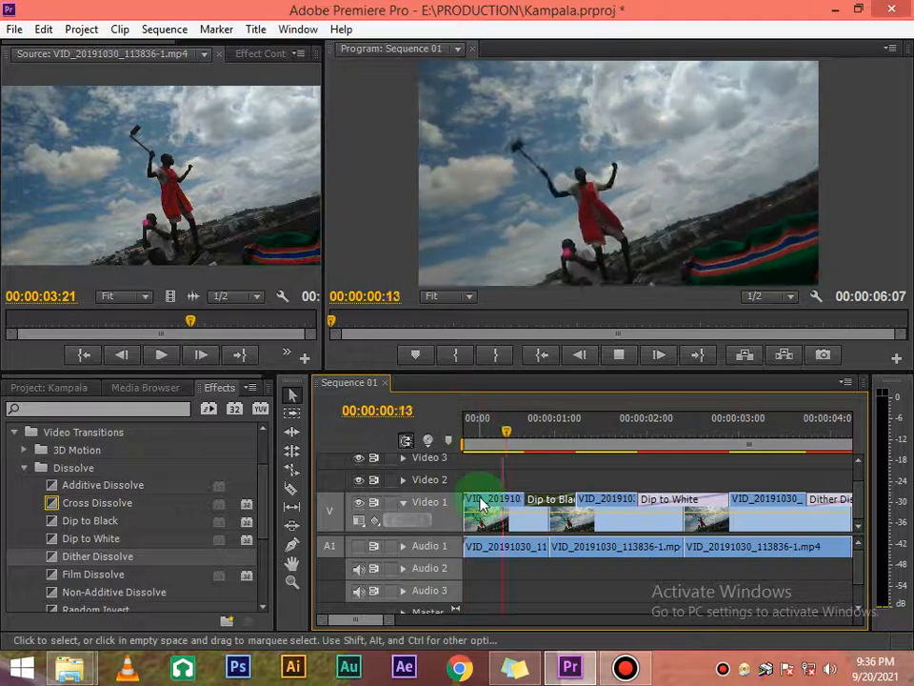
key("space")
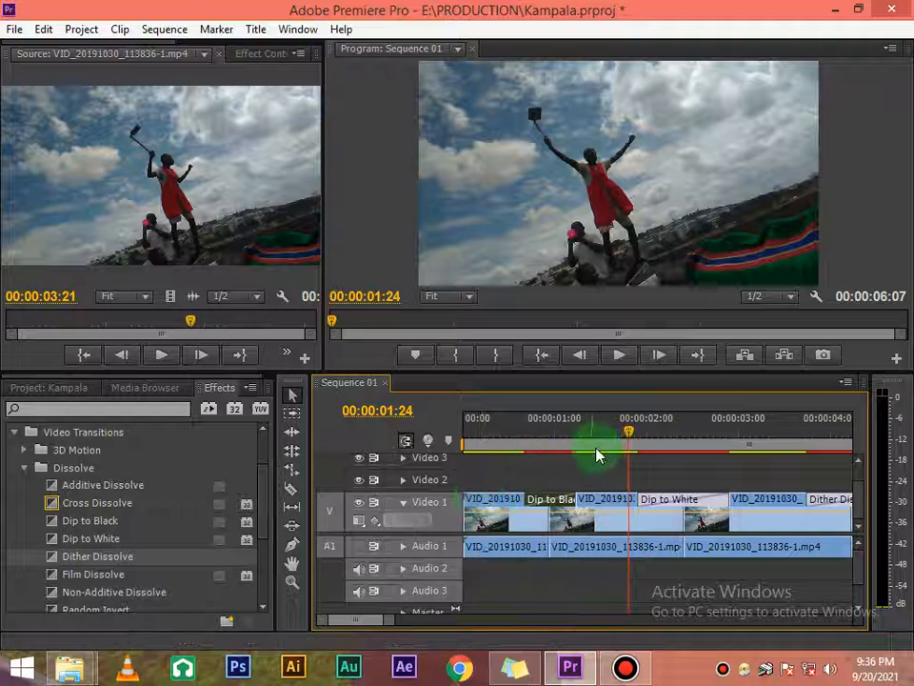
Shorten the Dip to White transition at the second cut on the timeline and play the sequence from the start.
left_click_drag(629, 434, 659, 431)
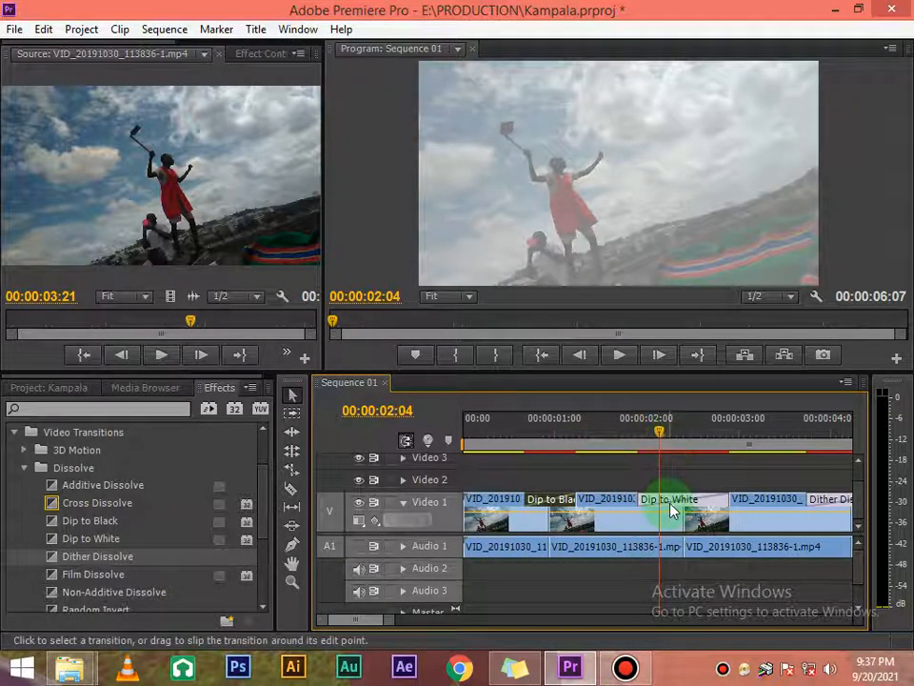
left_click_drag(653, 498, 465, 457)
key("space")
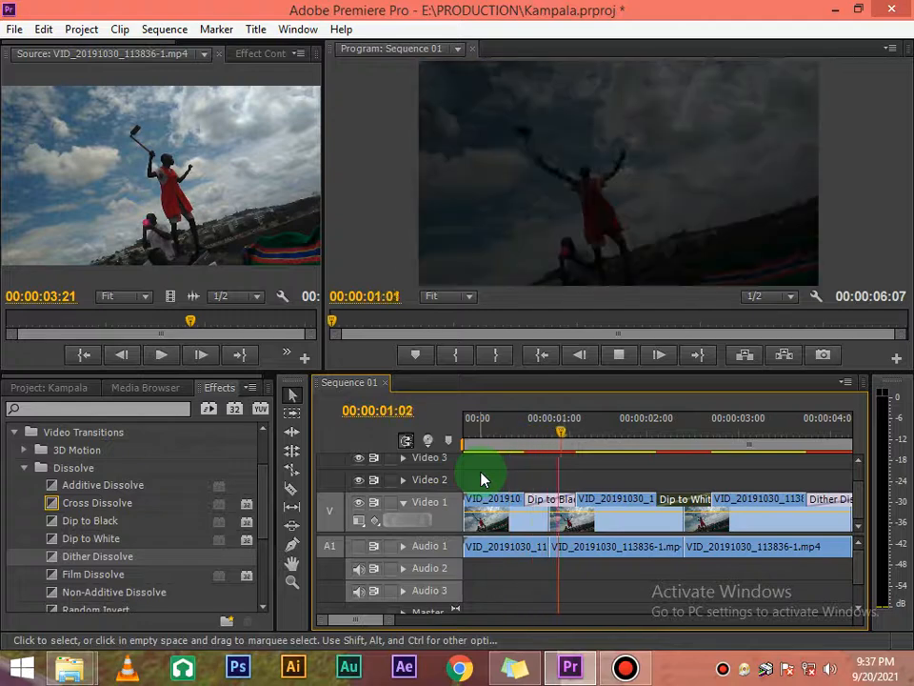
key("space")
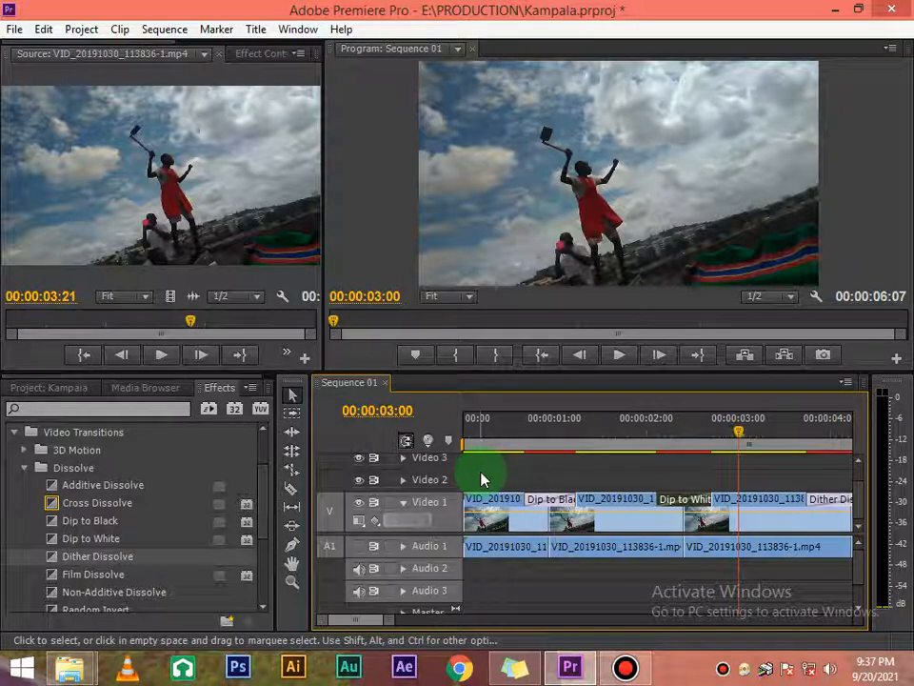
Open the effect settings of the first cut's Dip to Black transition and place the playhead at the transition's start, 00:00:00:20.
left_click_drag(741, 436, 558, 482)
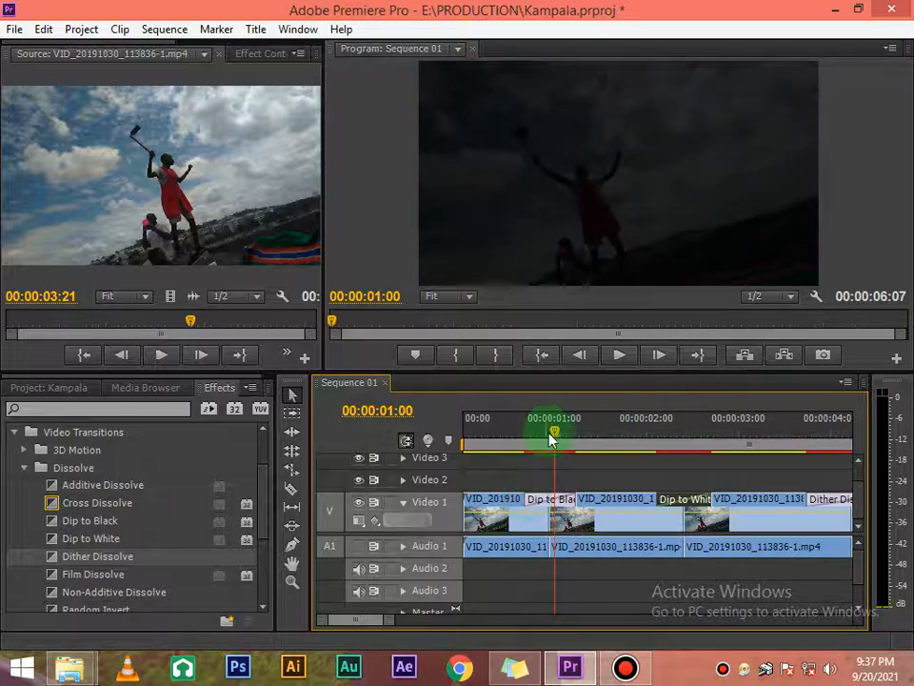
left_click_drag(552, 430, 575, 431)
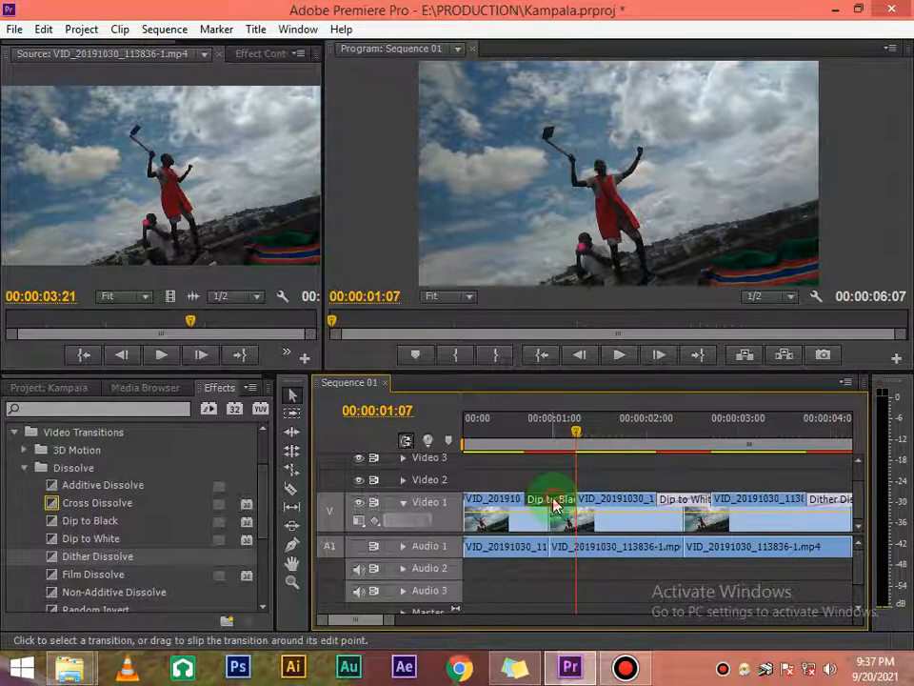
left_click(556, 505)
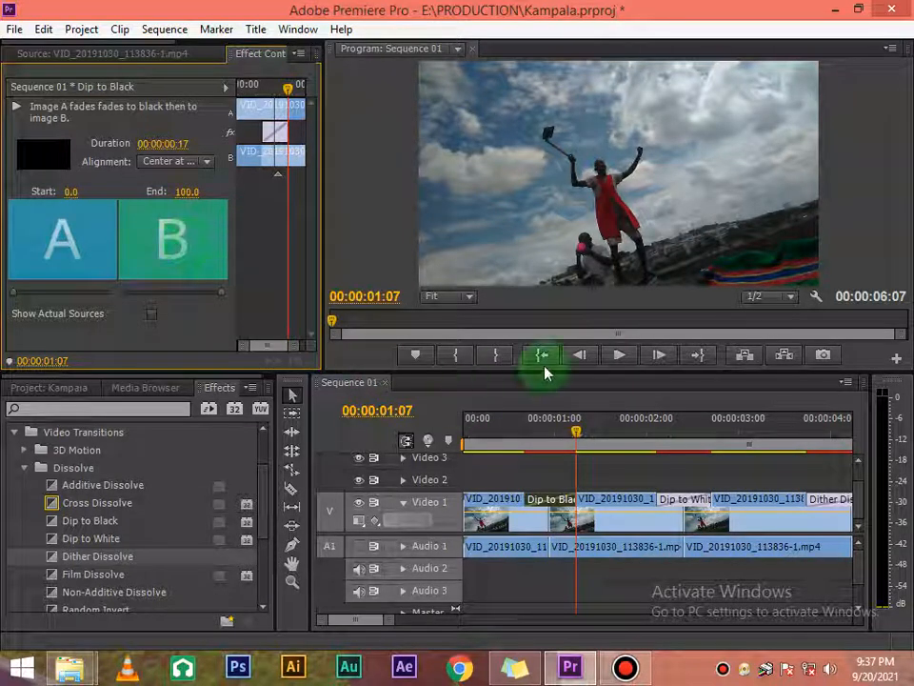
left_click_drag(581, 434, 531, 432)
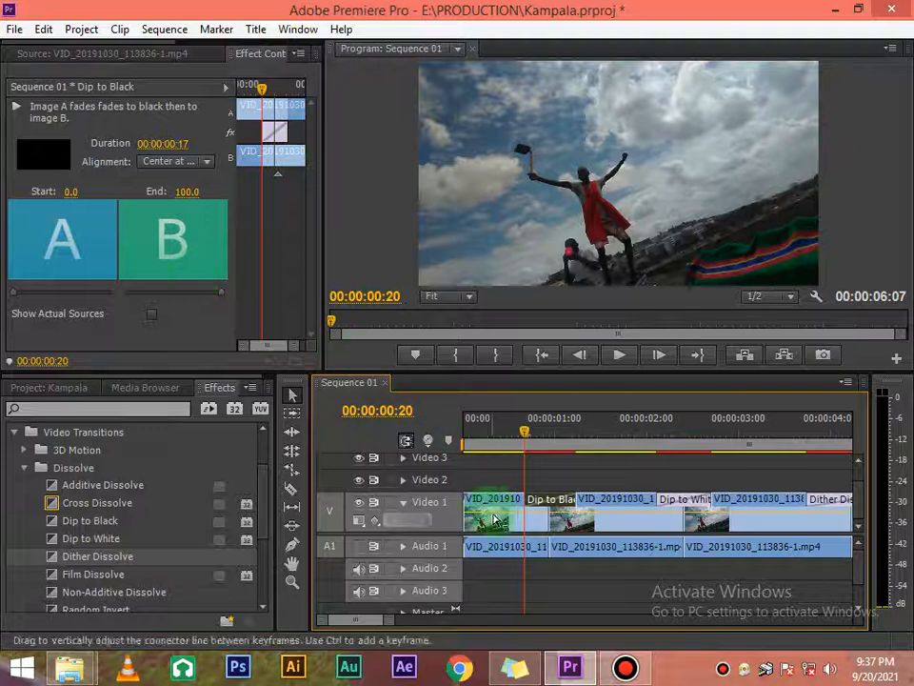
Set the Dip to Black transition's duration to 00:00:00:10 and look through its alignment options.
left_click(181, 146)
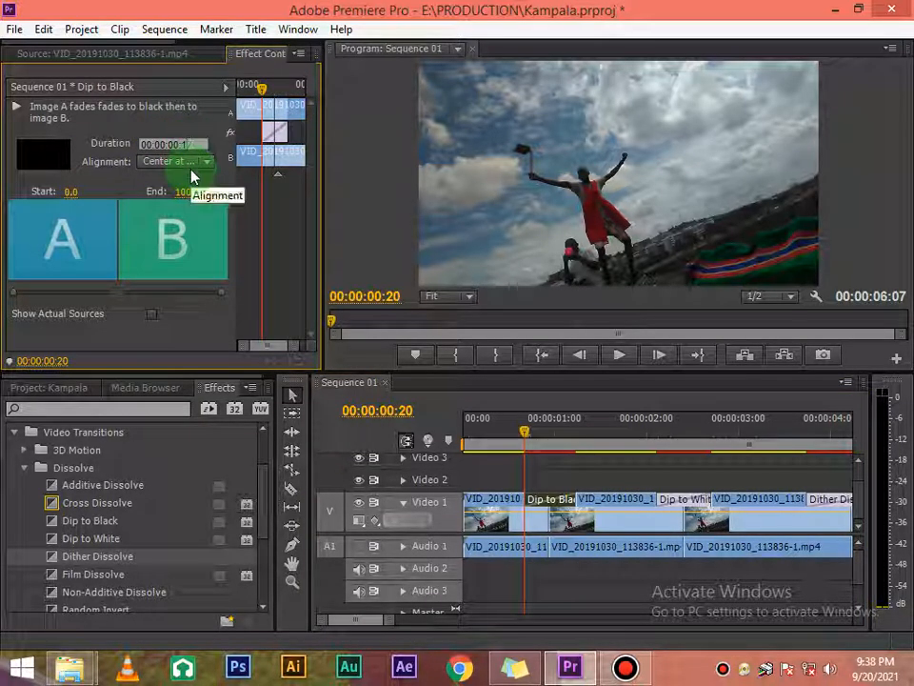
type("0")
key("Return")
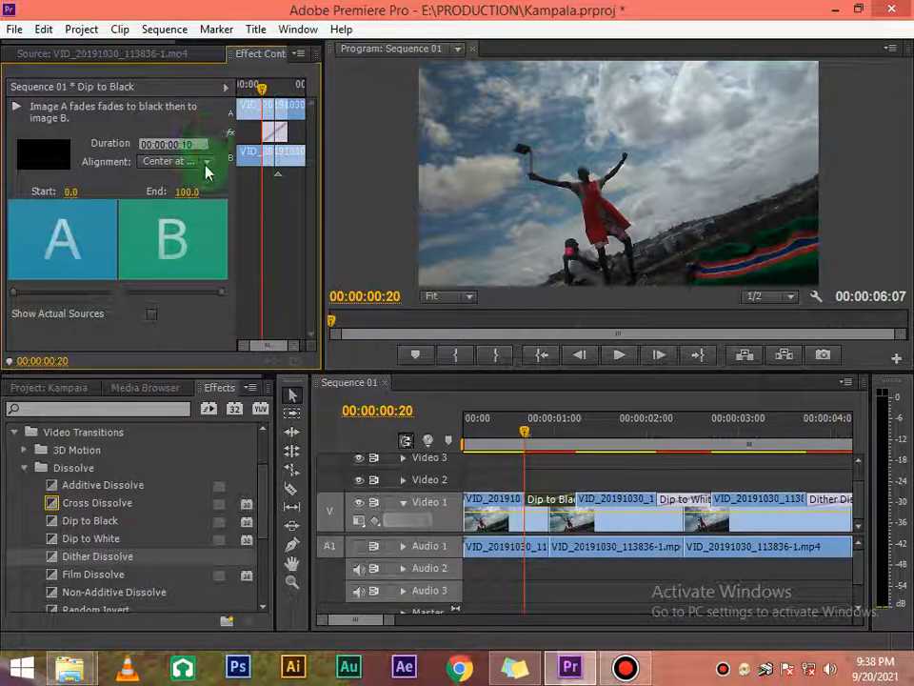
left_click(207, 162)
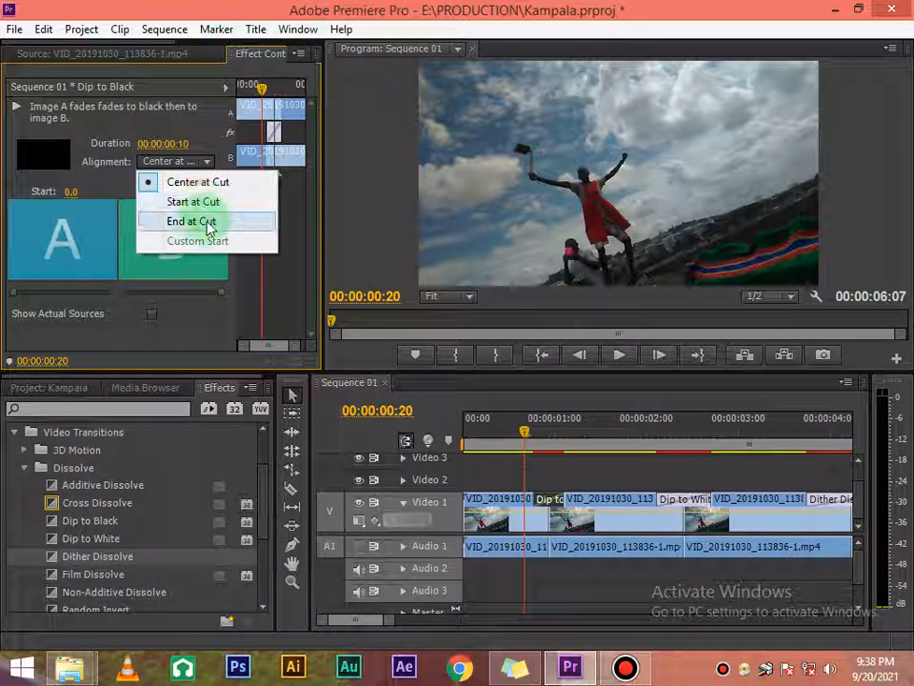
left_click(207, 162)
left_click(195, 144)
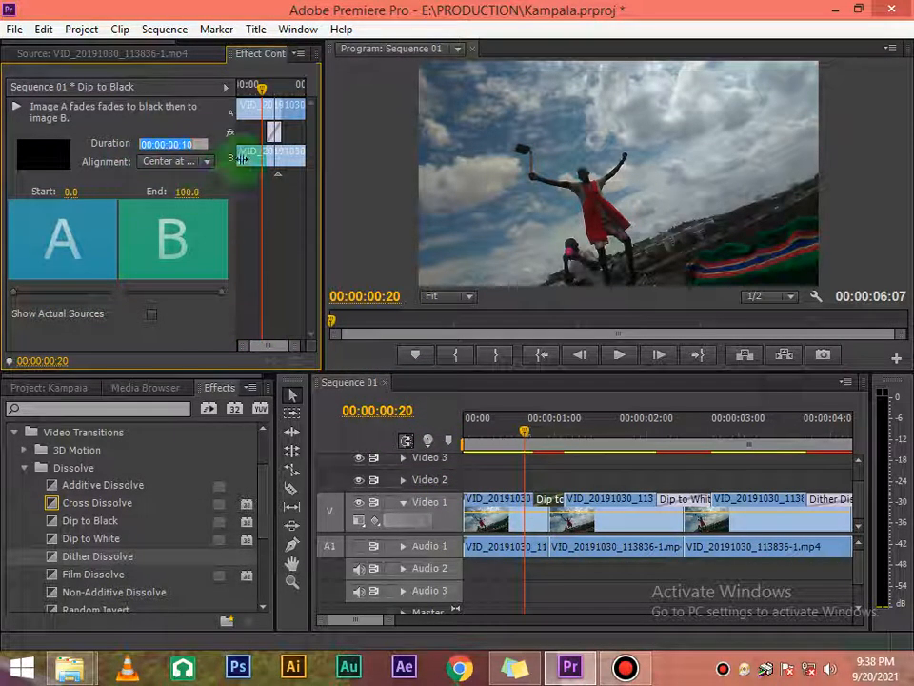
left_click(260, 92)
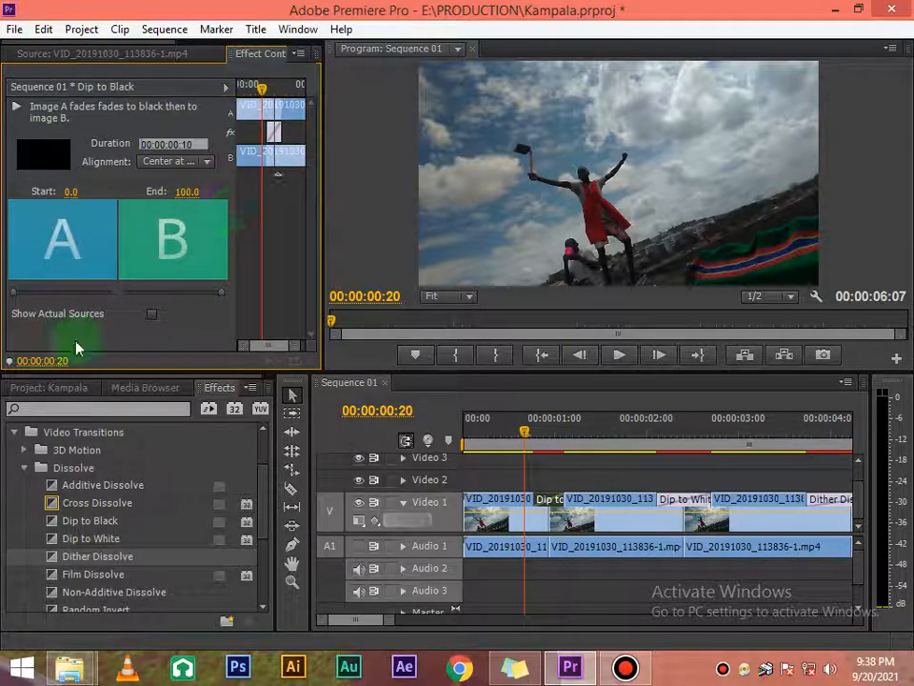
Turn on Show Actual Sources for the Dip to Black transition's A and B previews and turn it off again.
left_click(153, 317)
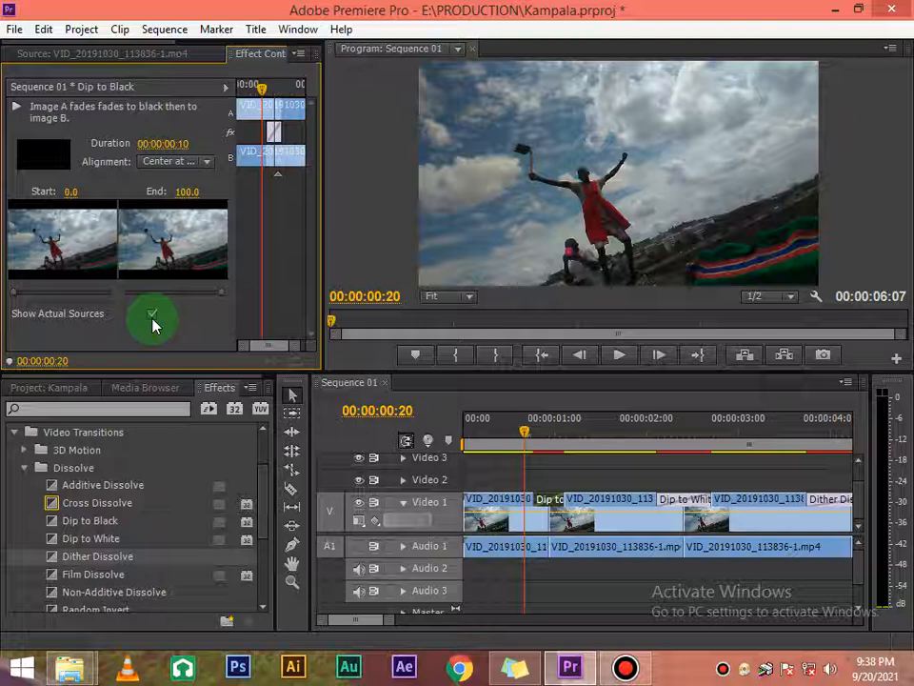
left_click(153, 314)
left_click(152, 314)
left_click(123, 251)
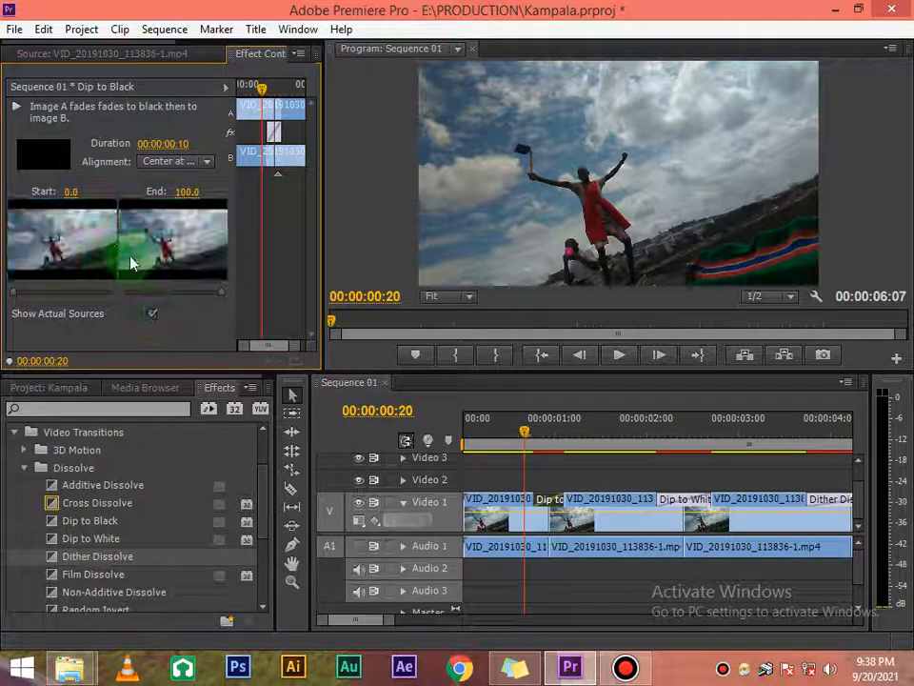
left_click(155, 312)
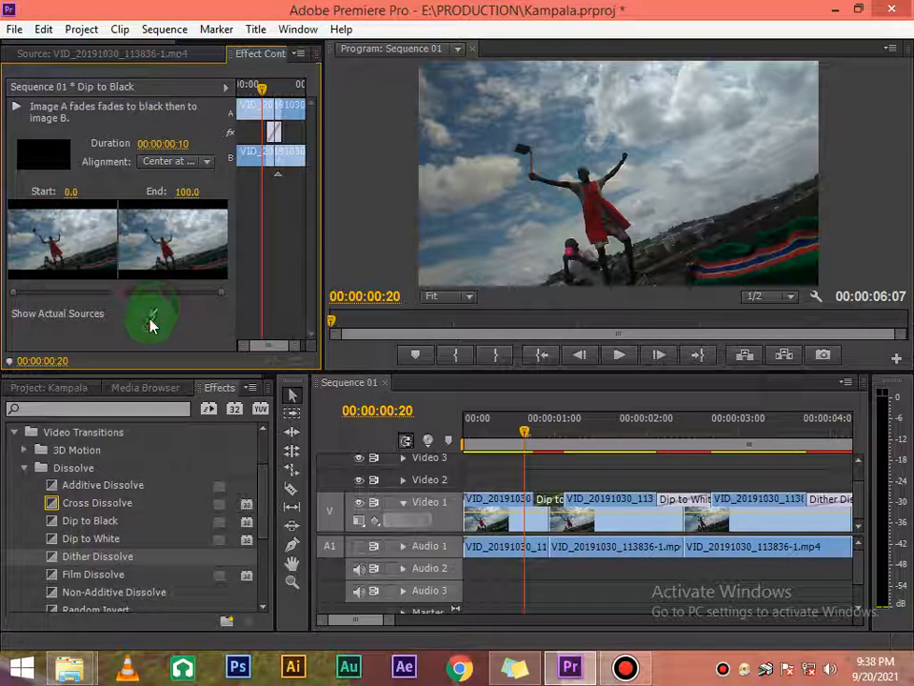
left_click(150, 313)
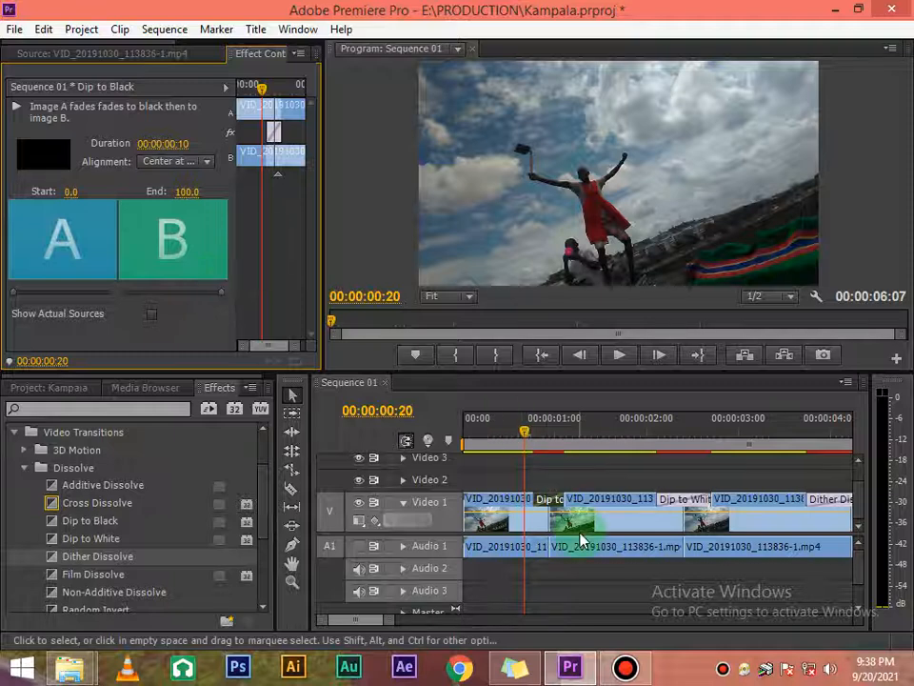
Set the Dip to Black transition's duration to 00:00:00:25 and play the sequence from the start.
left_click(618, 355)
left_click(618, 356)
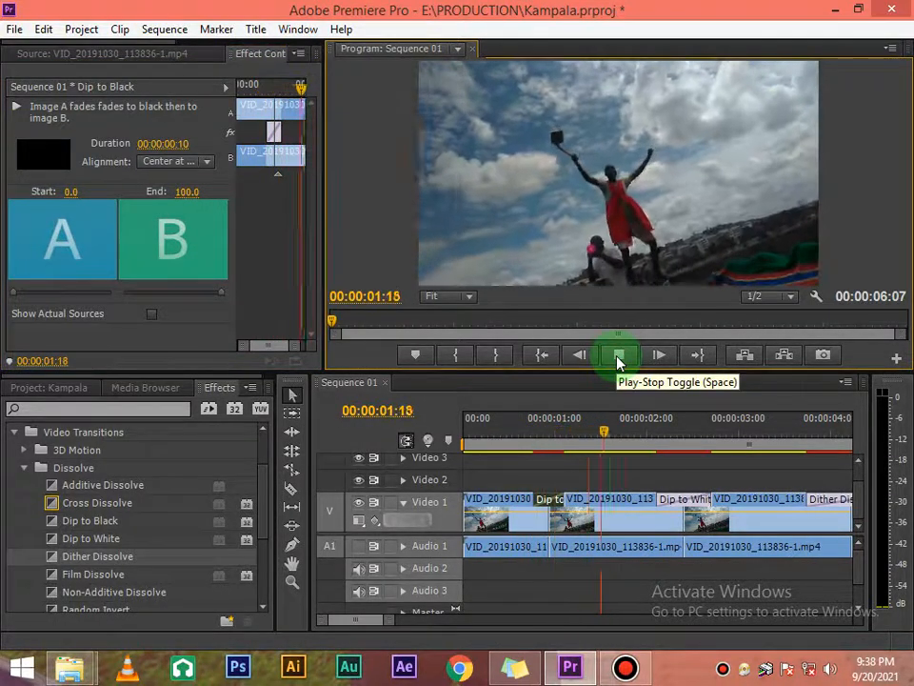
left_click_drag(607, 430, 546, 430)
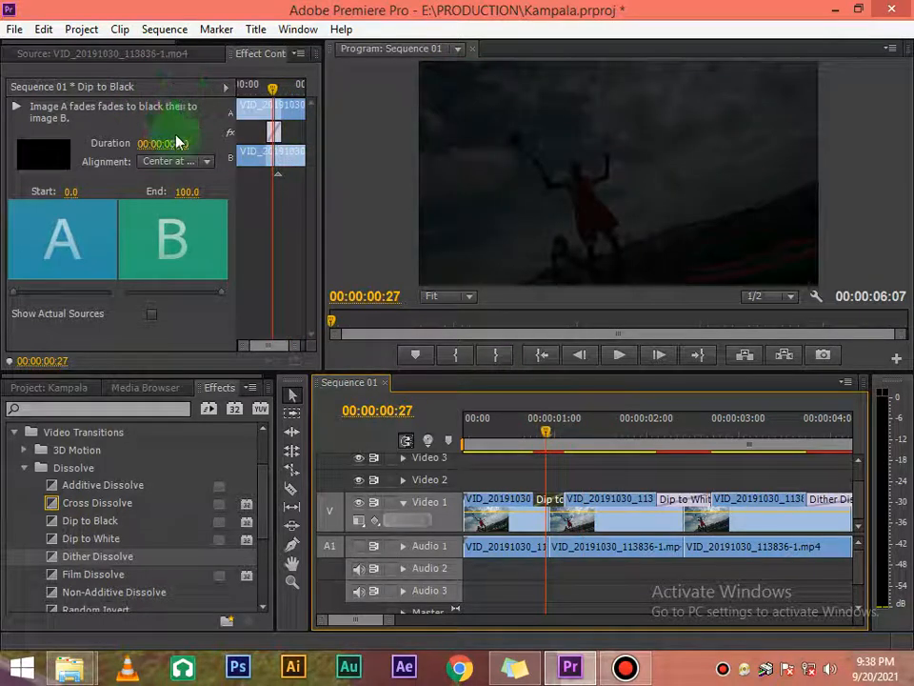
mouse_move(181, 151)
left_mouse_down()
mouse_move(169, 150)
mouse_move(189, 149)
left_mouse_up()
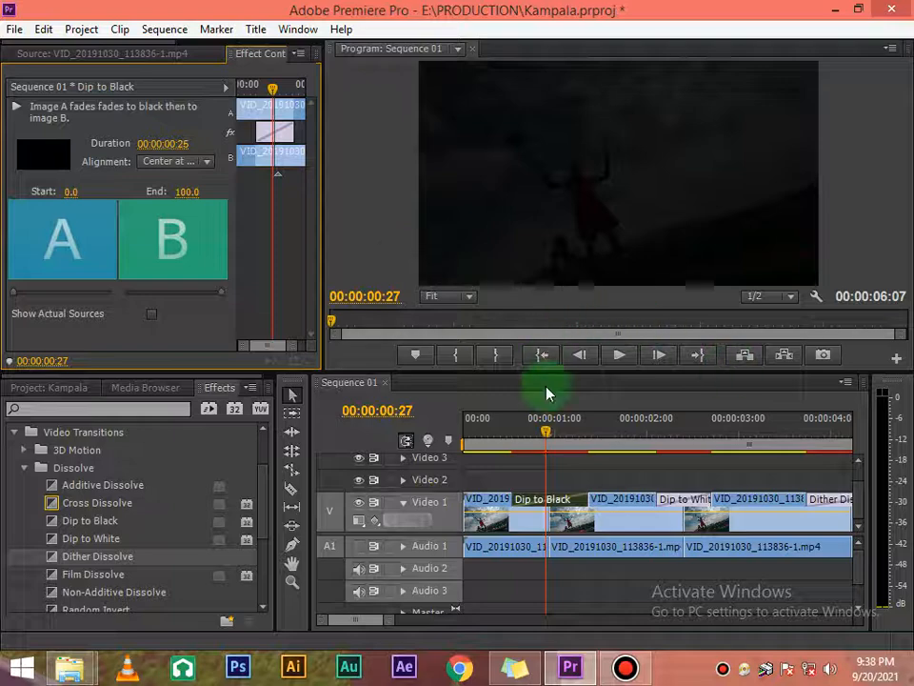
left_click_drag(544, 430, 429, 419)
key("space")
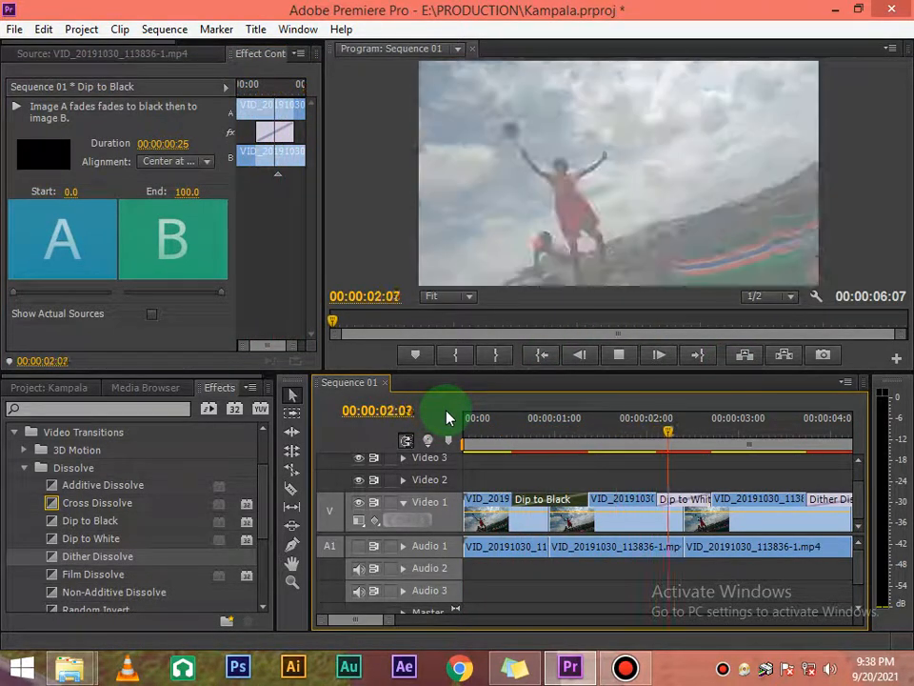
left_click(448, 416)
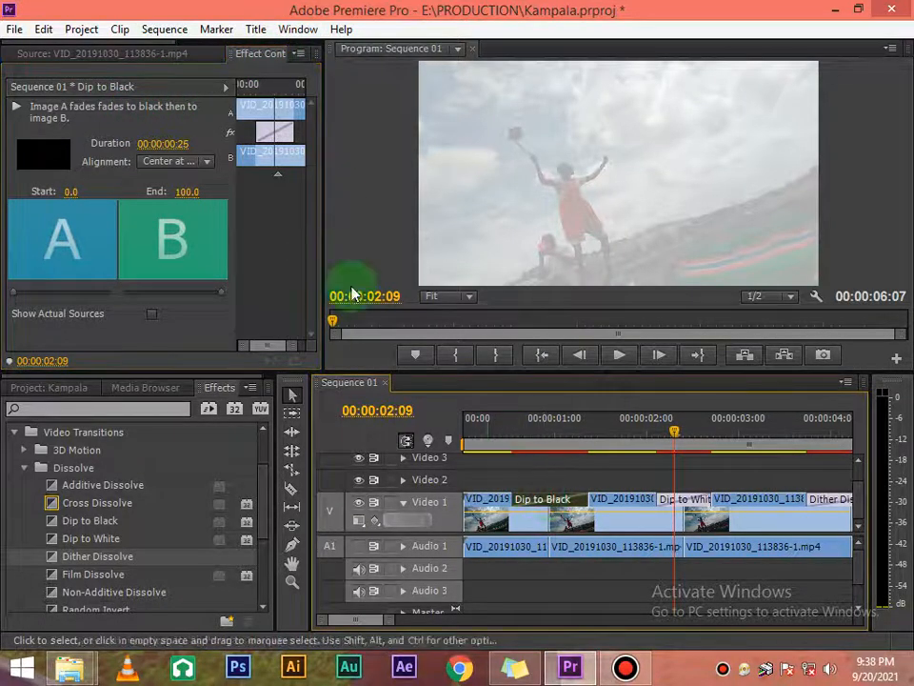
Bring up the source clip and the project's items, and switch the layout to the Effects workspace.
left_click(177, 55)
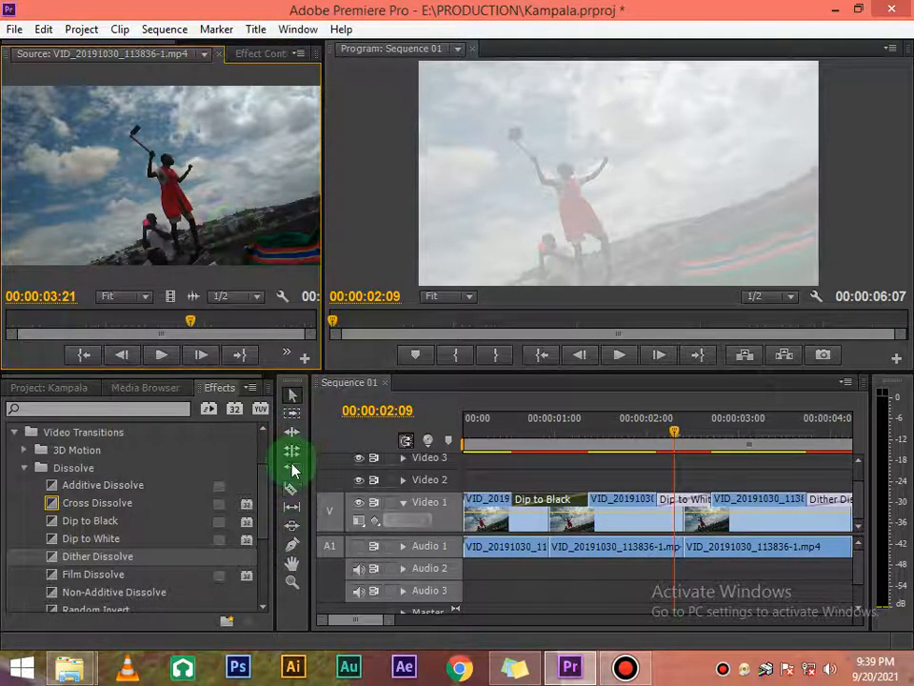
left_click(82, 395)
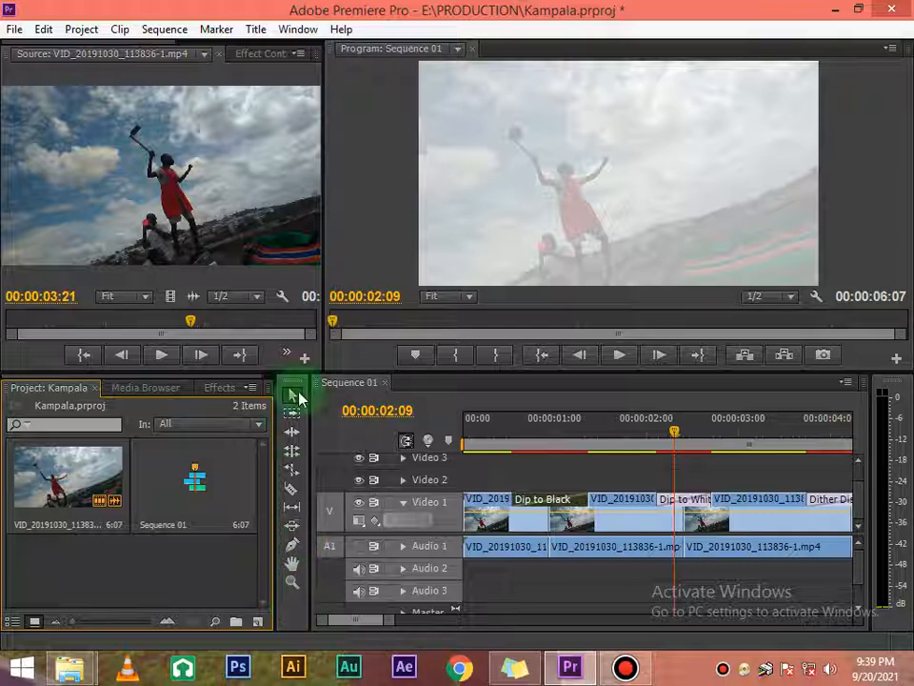
left_click(298, 28)
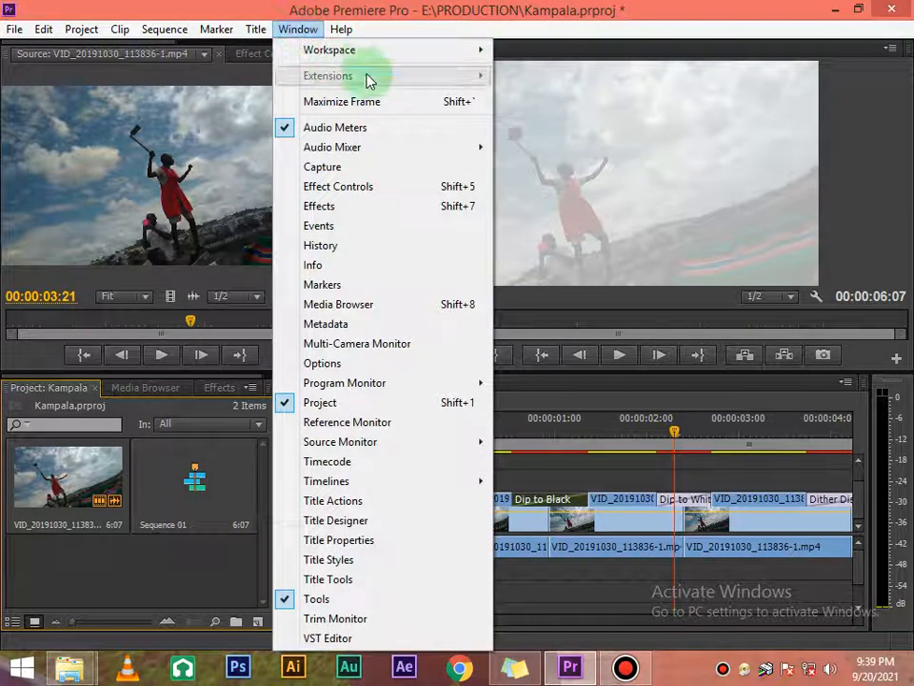
mouse_move(470, 50)
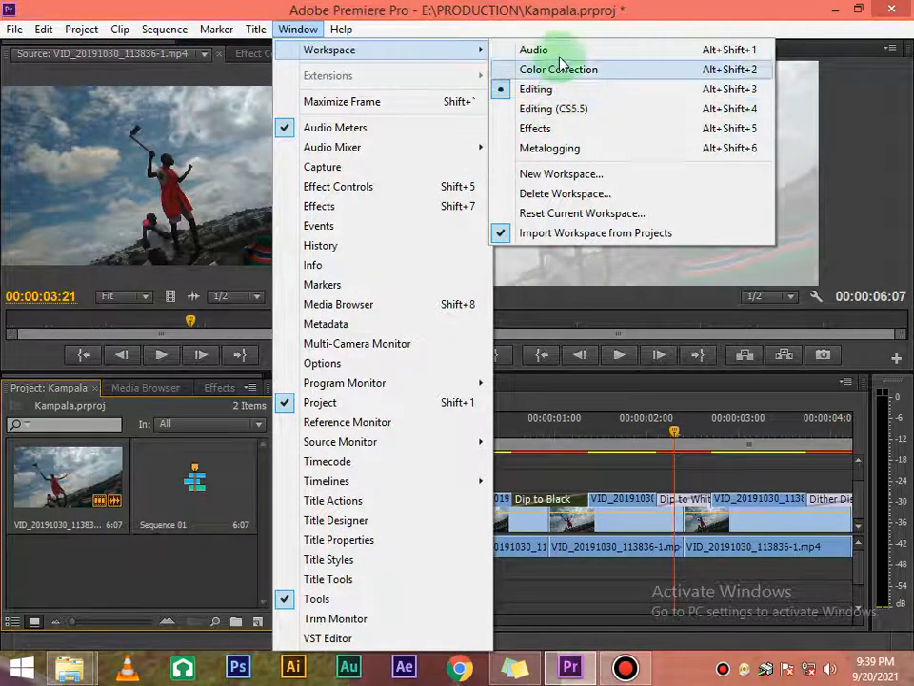
left_click(558, 132)
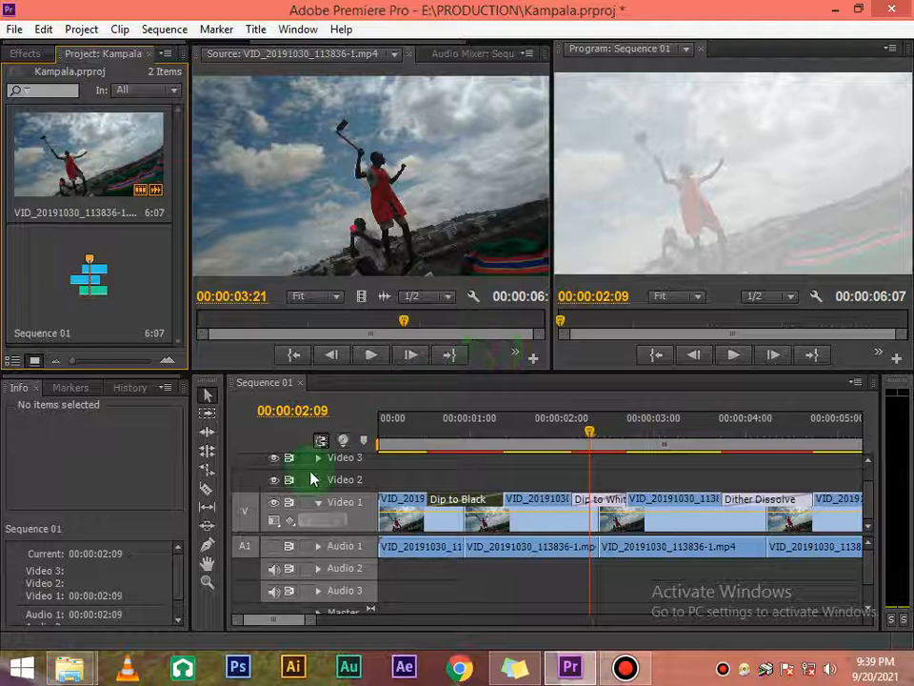
Switch the layout to the Editing workspace.
left_click(298, 29)
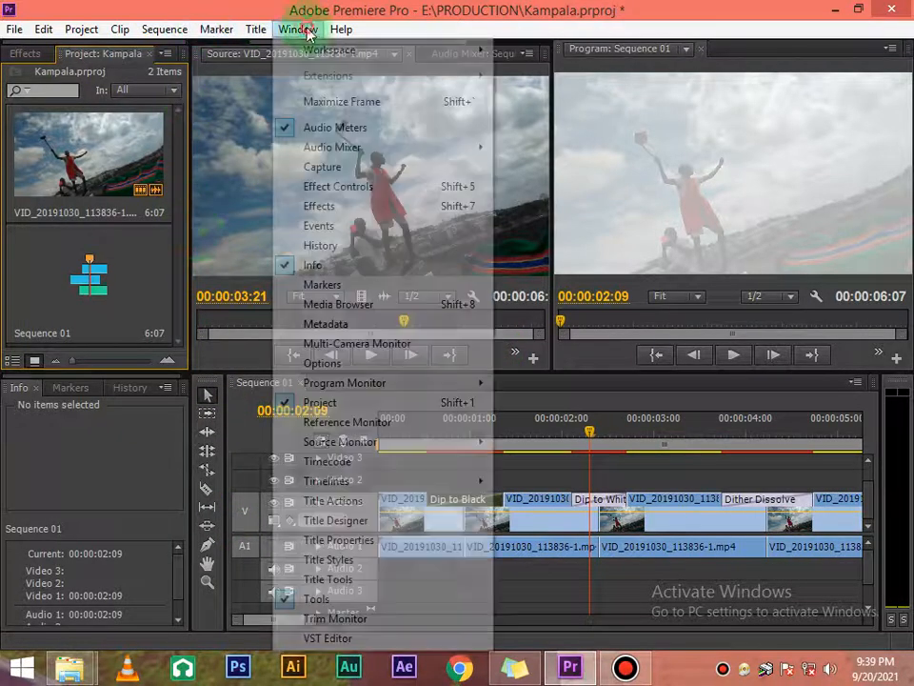
left_click(440, 53)
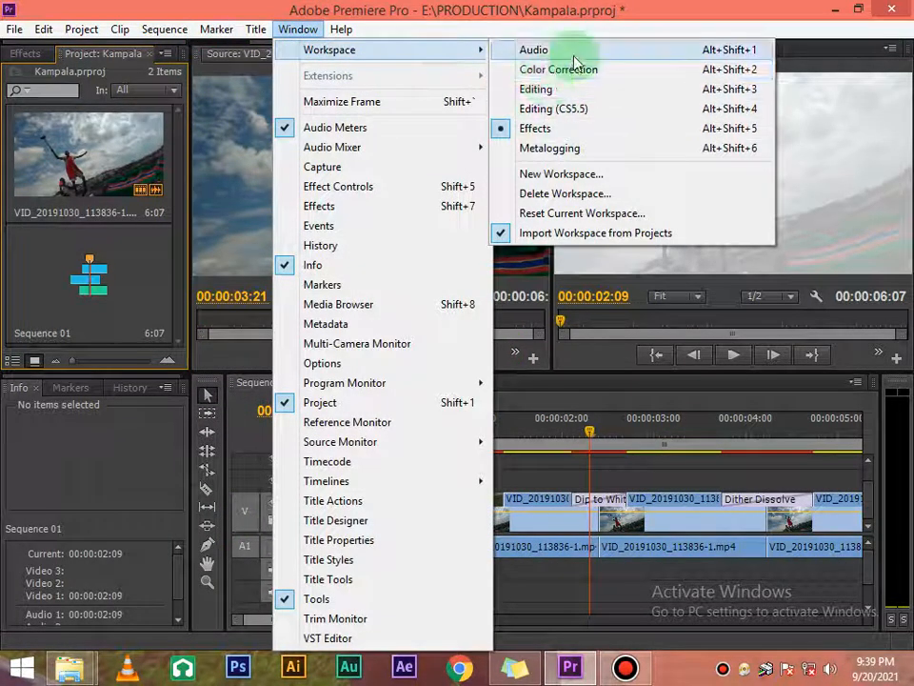
left_click(561, 92)
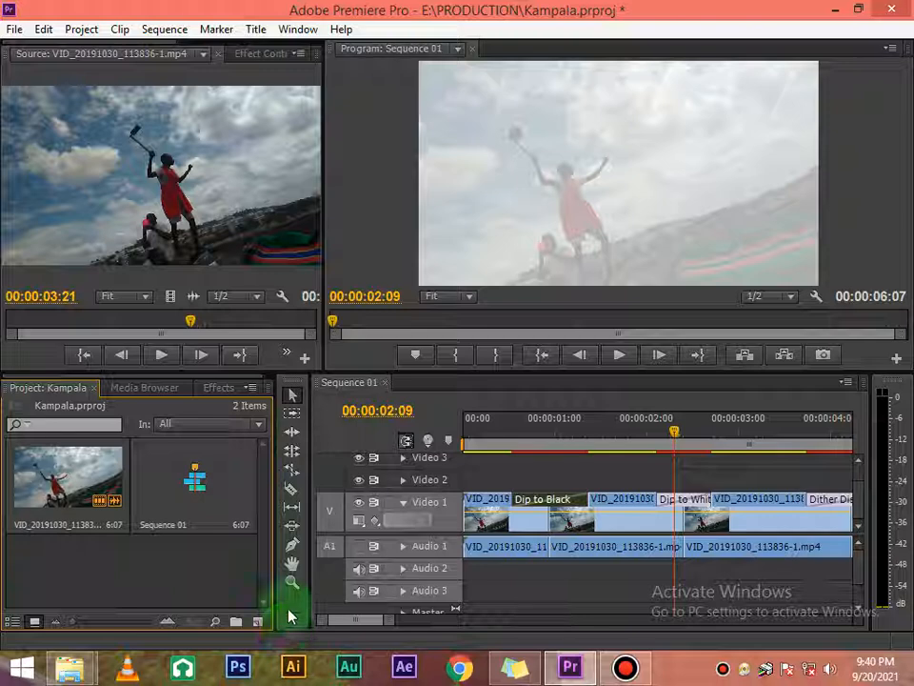
Create a default still title named Title 01 at 1280 by 720, 29.97 fps, with square pixels.
left_click(264, 31)
mouse_move(302, 52)
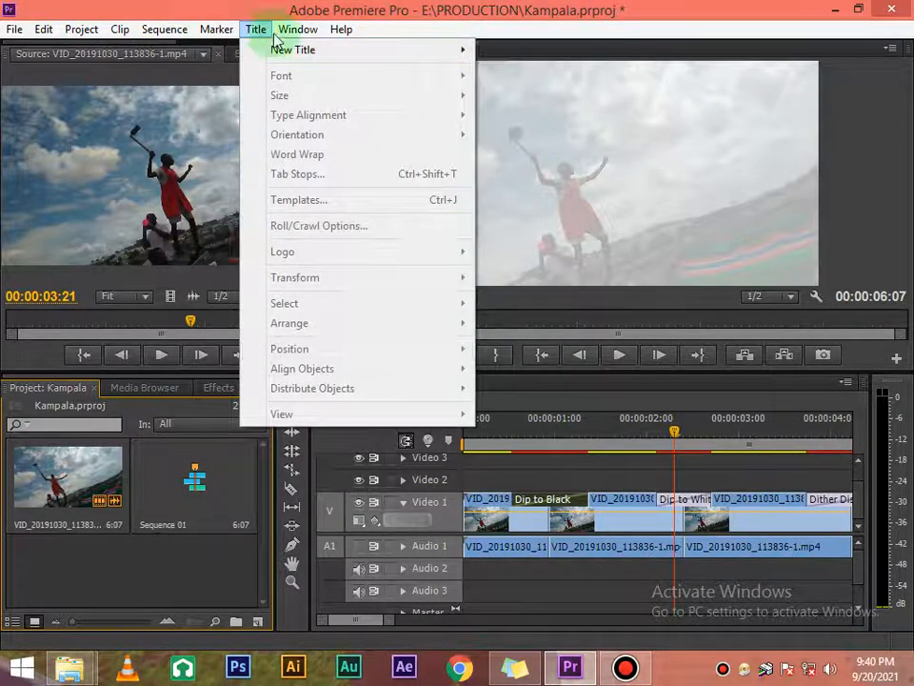
mouse_move(297, 29)
mouse_move(255, 29)
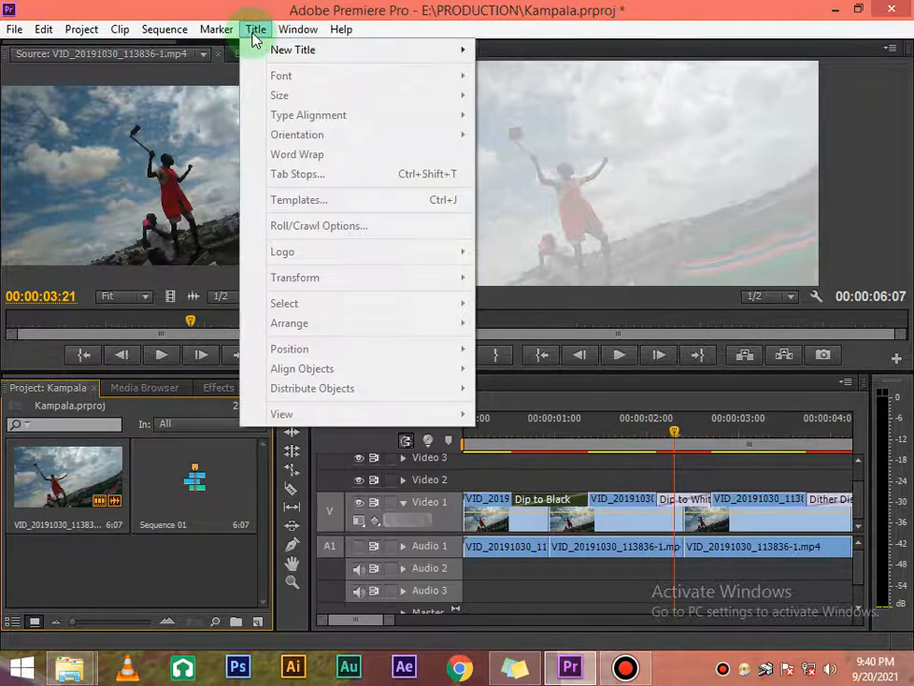
mouse_move(349, 59)
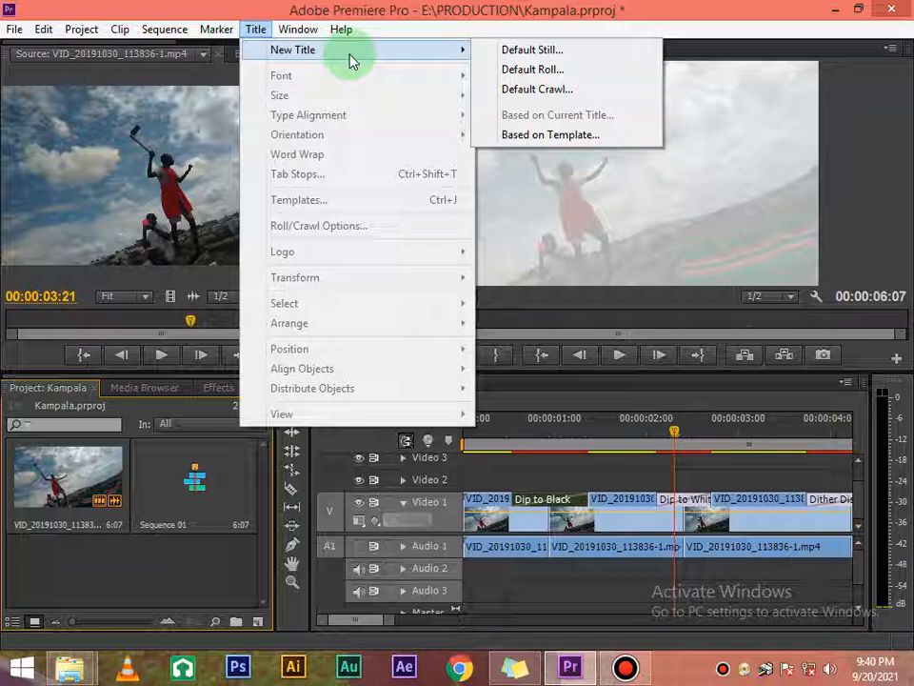
left_click(558, 59)
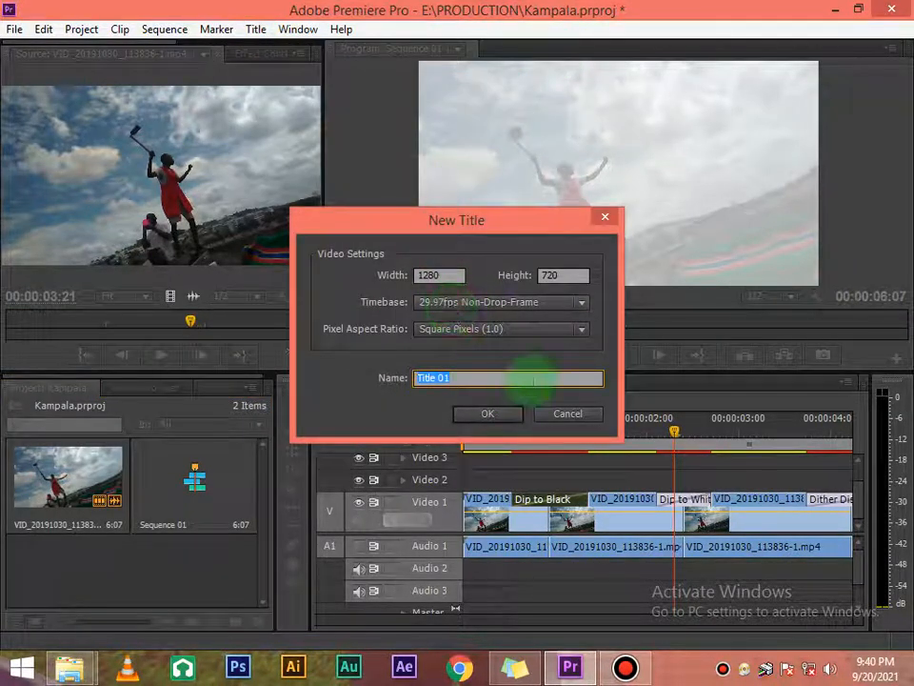
left_click(499, 425)
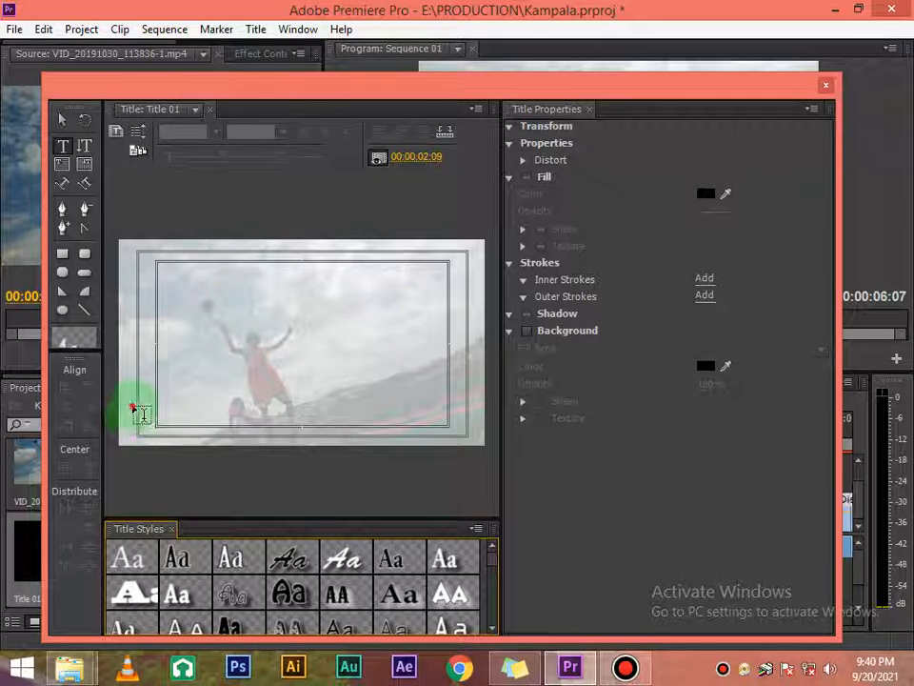
Add the text "This video was sponsored by Agape Media" near the lower-left corner of the title's frame.
left_click(140, 413)
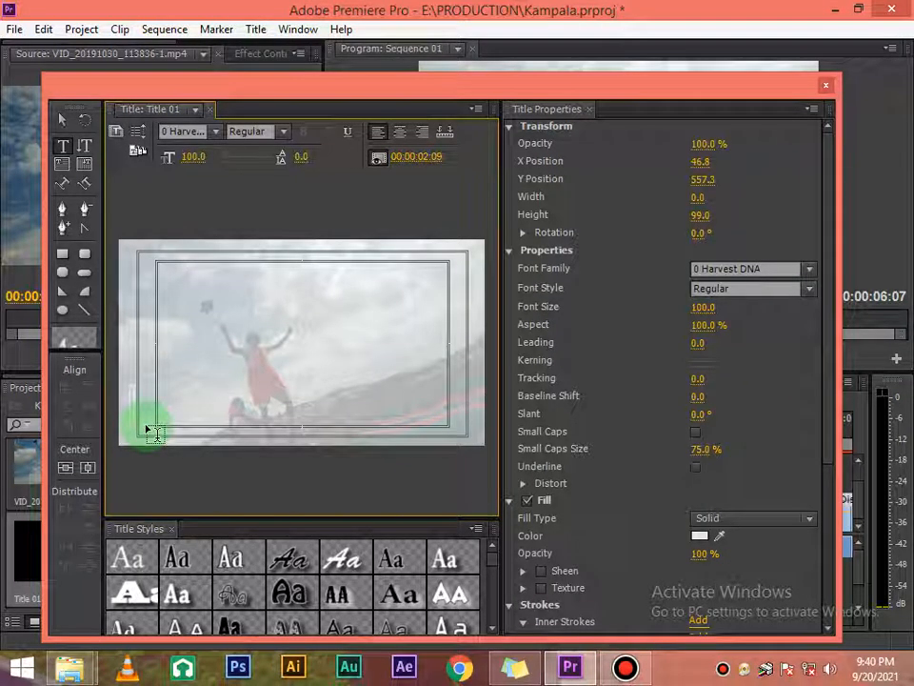
type("Kin")
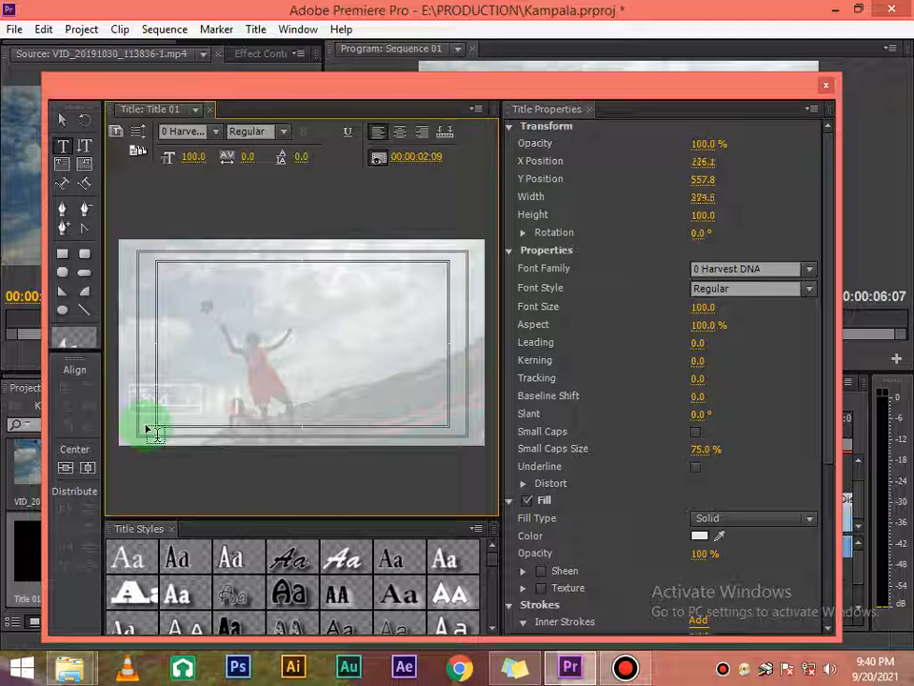
type(" pala")
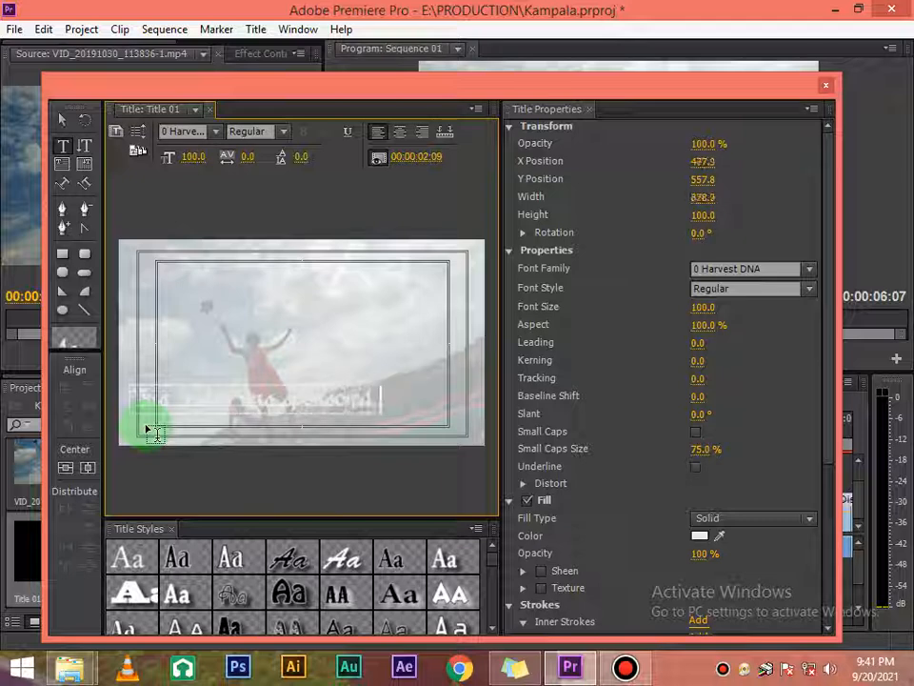
type("by")
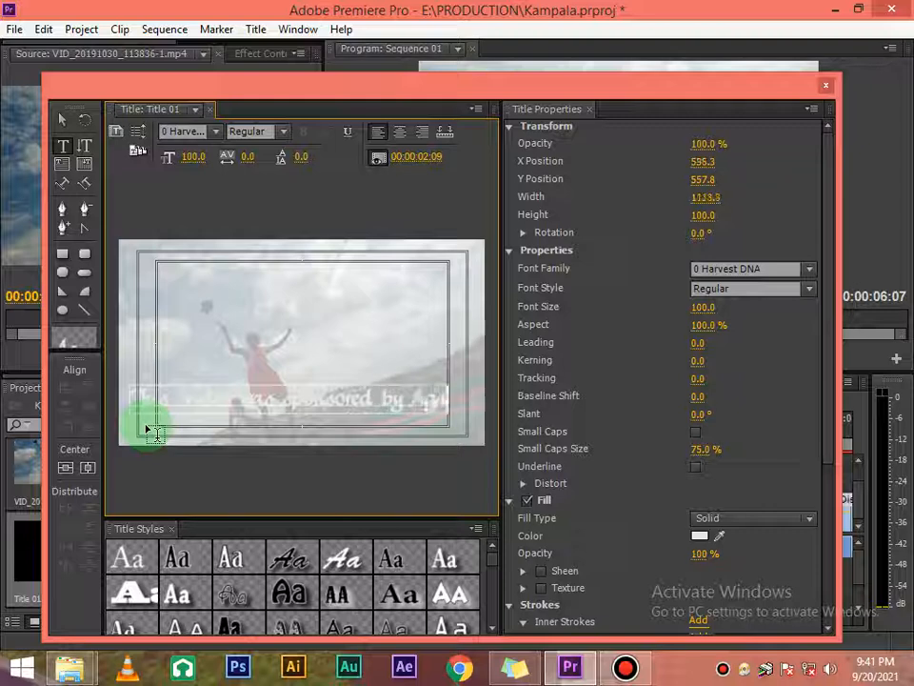
type(" Agape M")
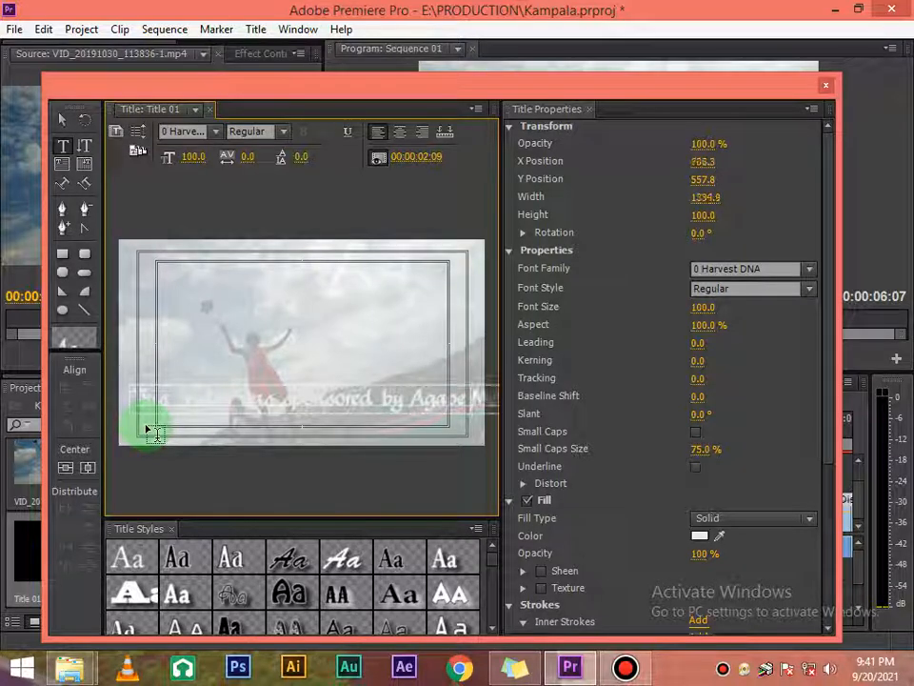
type("i")
type("n")
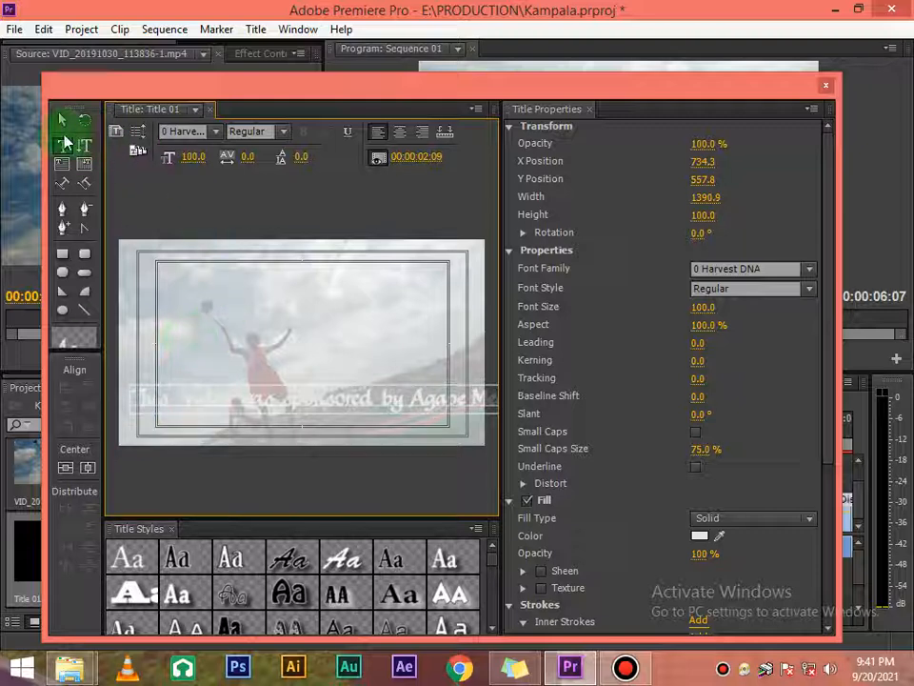
Set the title text's font to Arial Rounded MT Bold and its size to 32.
left_click(63, 118)
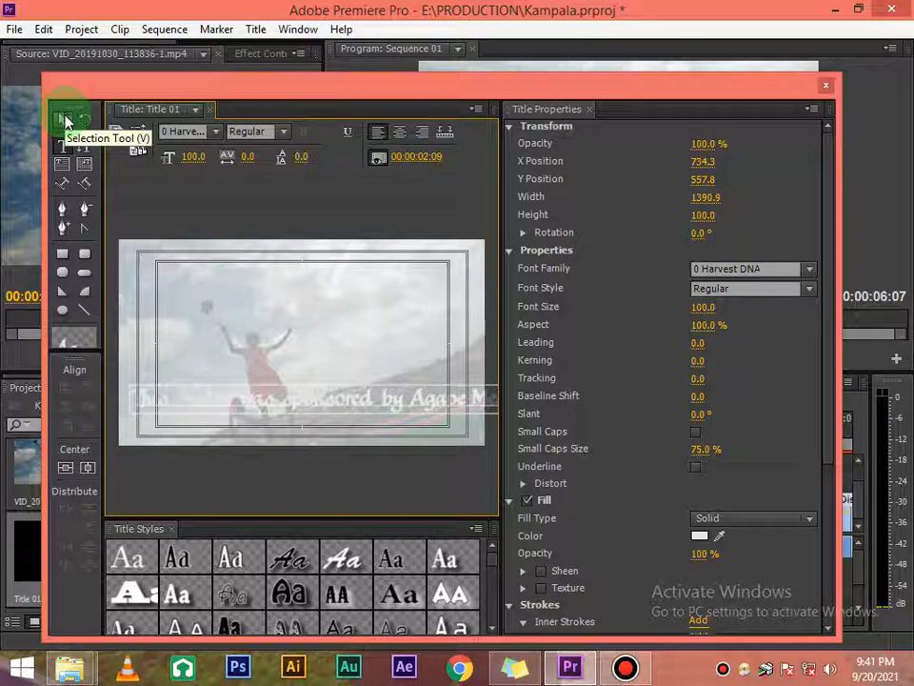
left_click(65, 119)
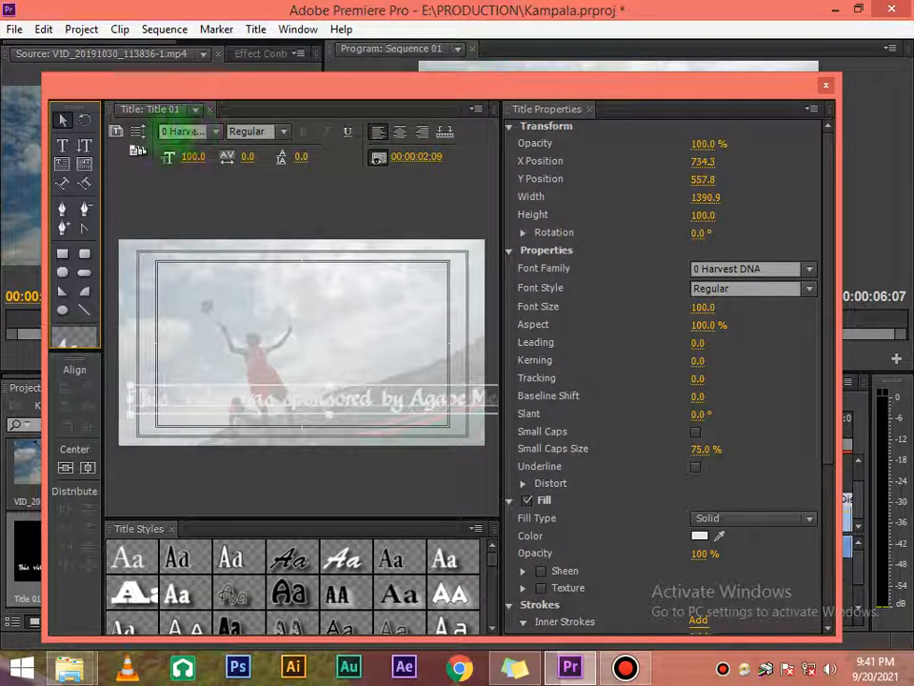
left_click(218, 132)
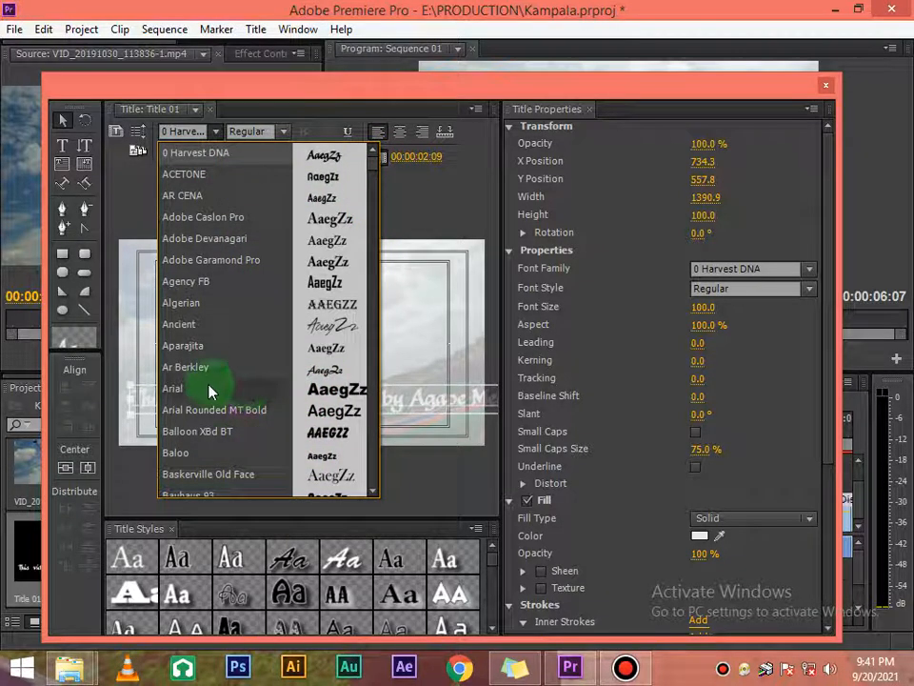
left_click(210, 413)
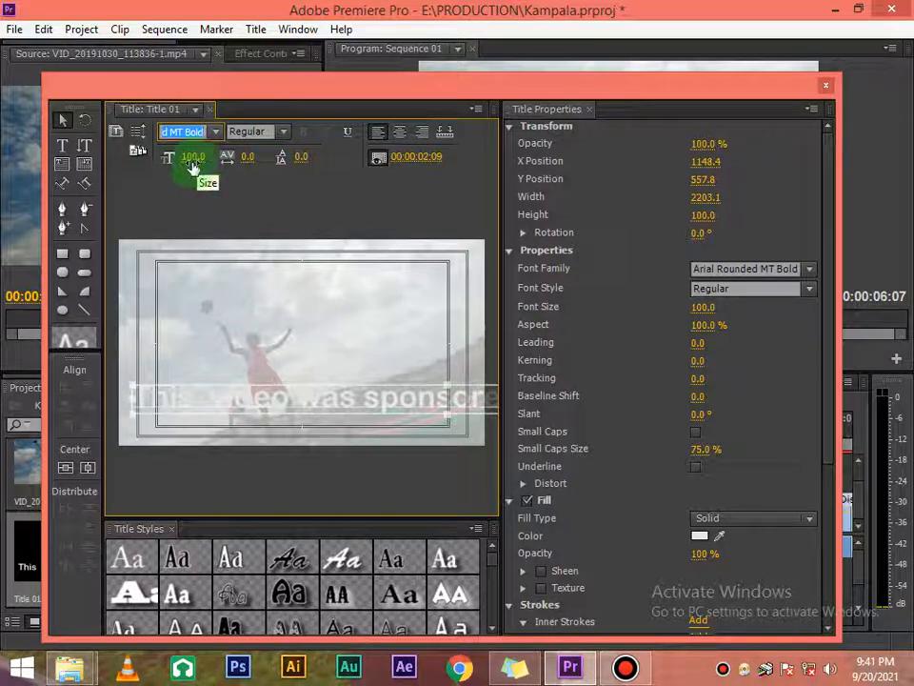
mouse_move(191, 164)
left_mouse_down()
mouse_move(209, 163)
mouse_move(140, 156)
mouse_move(198, 157)
left_mouse_up()
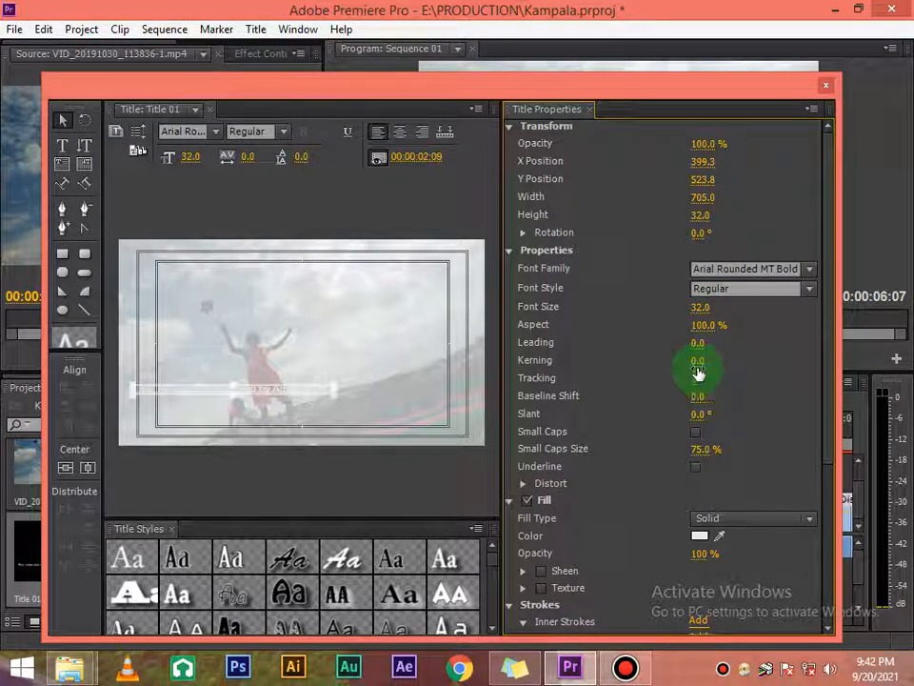
Add an outer stroke of type Drop Face to the title text.
scroll(726, 375, "down", 3)
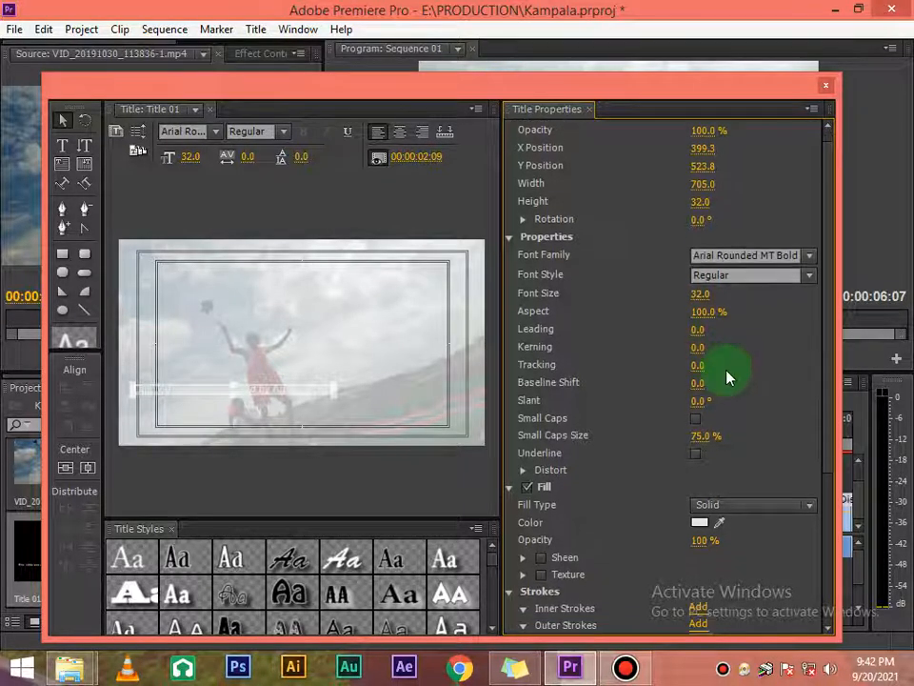
scroll(726, 377, "down", 3)
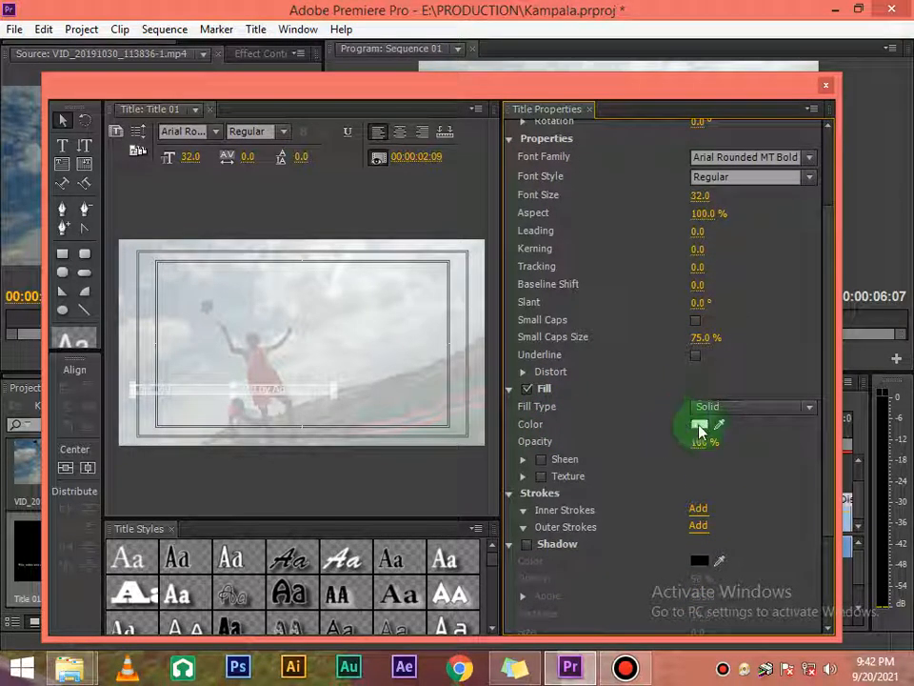
scroll(700, 430, "down", 1)
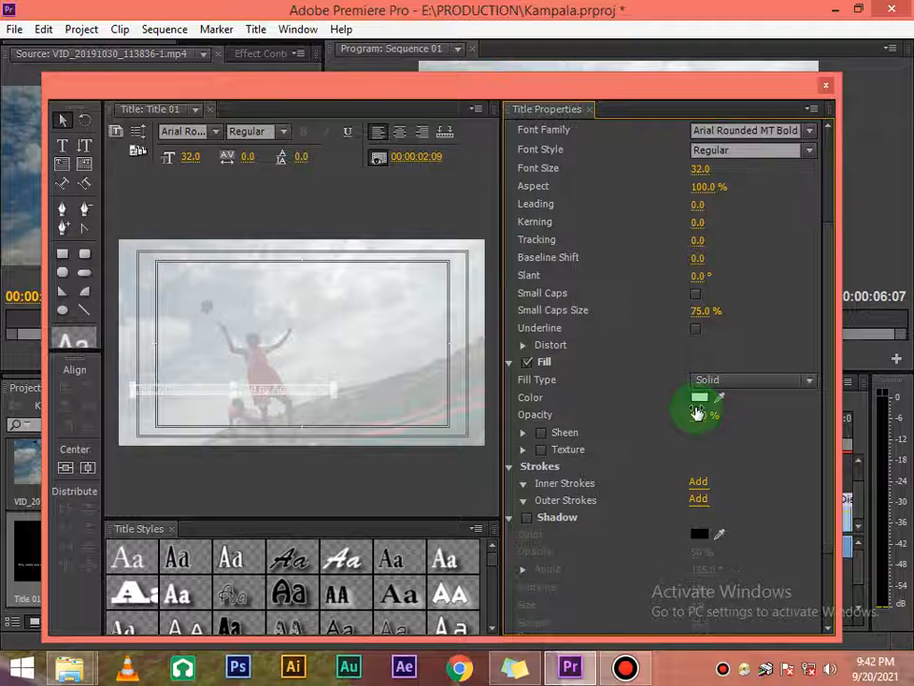
scroll(641, 428, "down", 1)
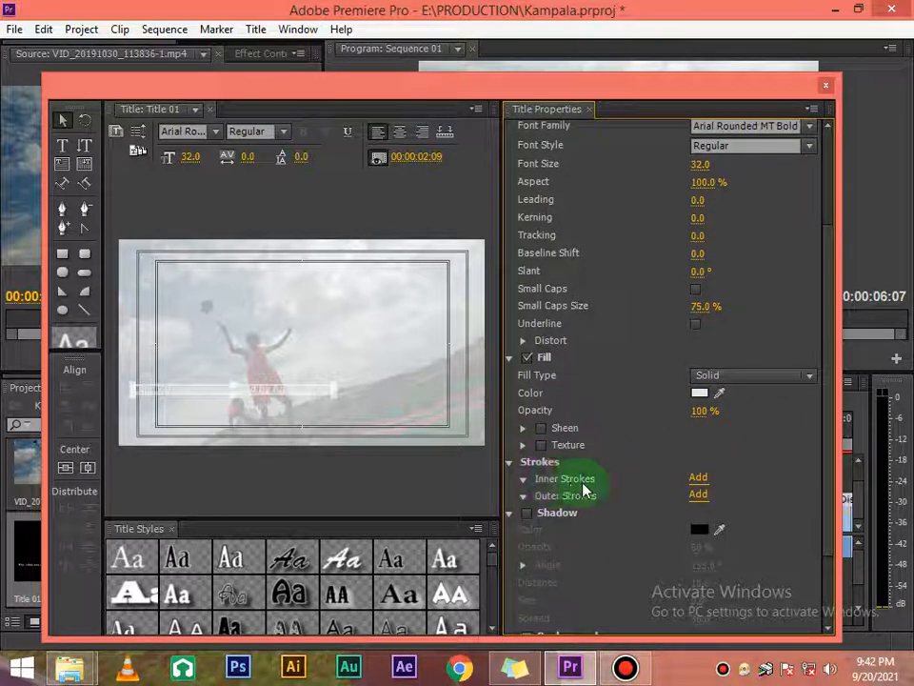
left_click(698, 495)
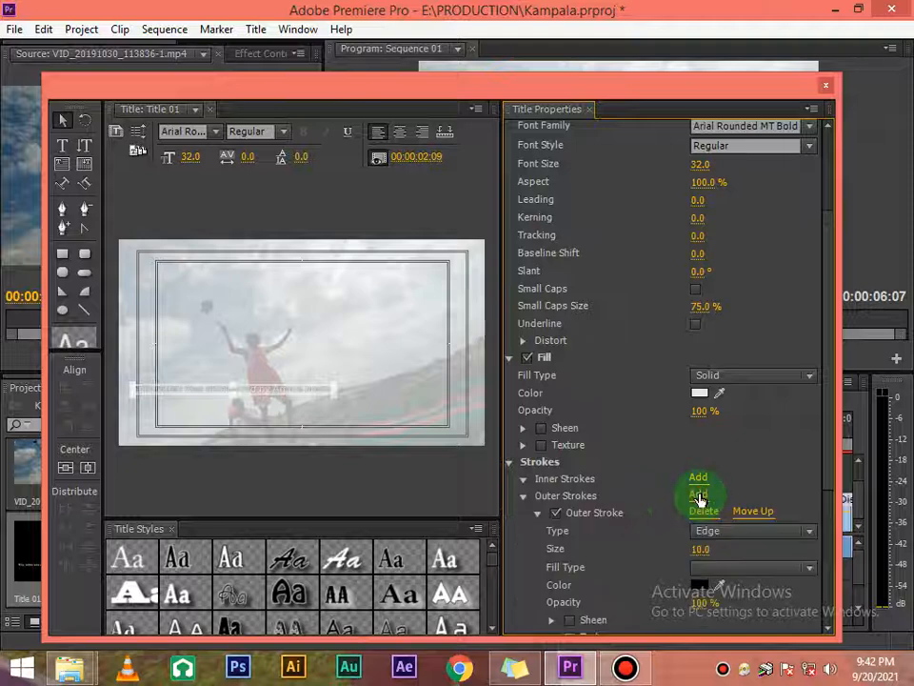
scroll(714, 474, "down", 5)
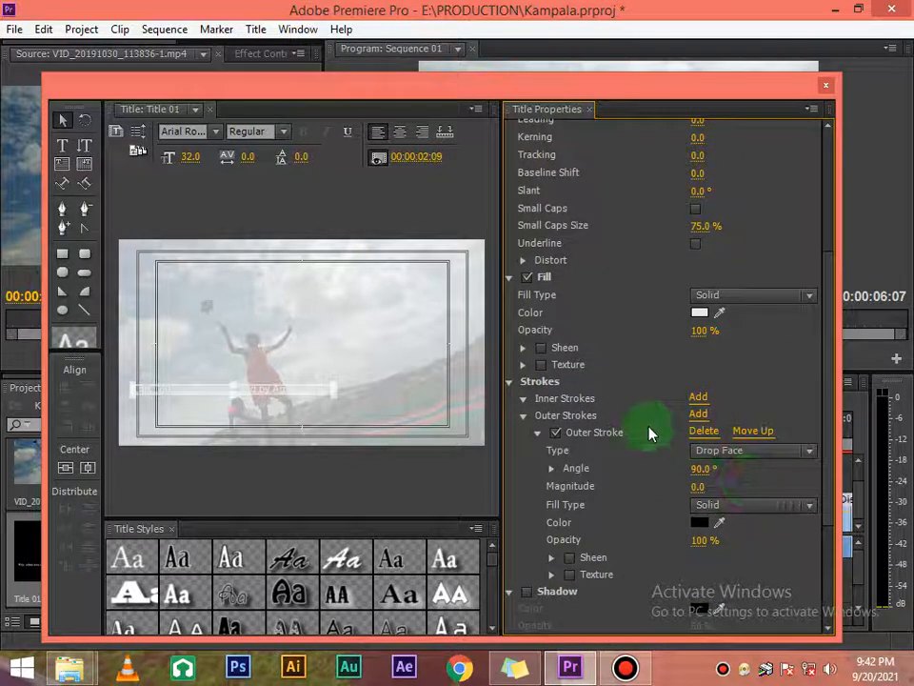
Set the outer stroke's magnitude to 33.
left_click_drag(824, 405, 834, 469)
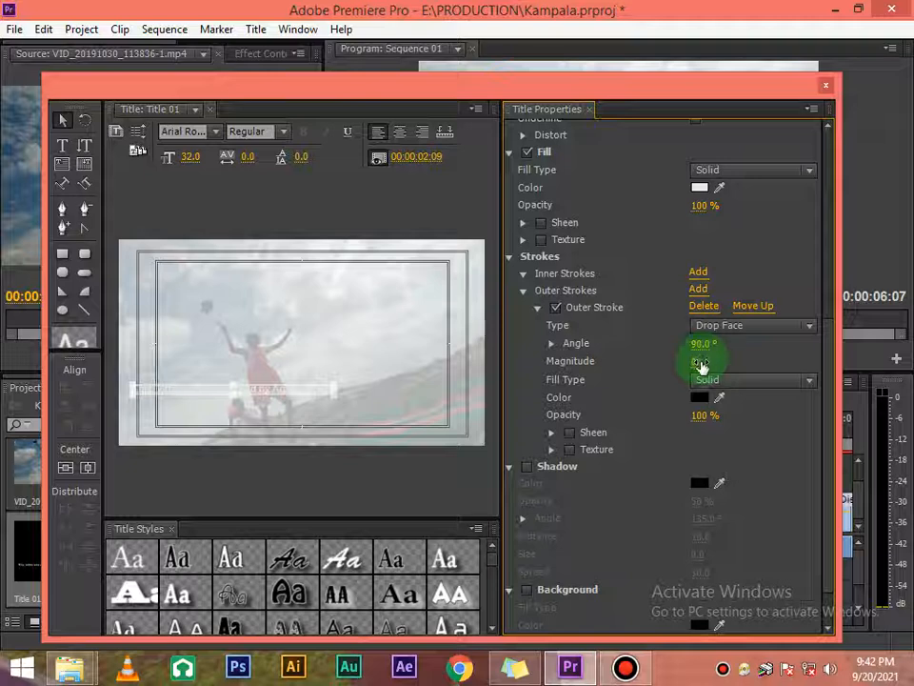
left_click_drag(702, 362, 705, 363)
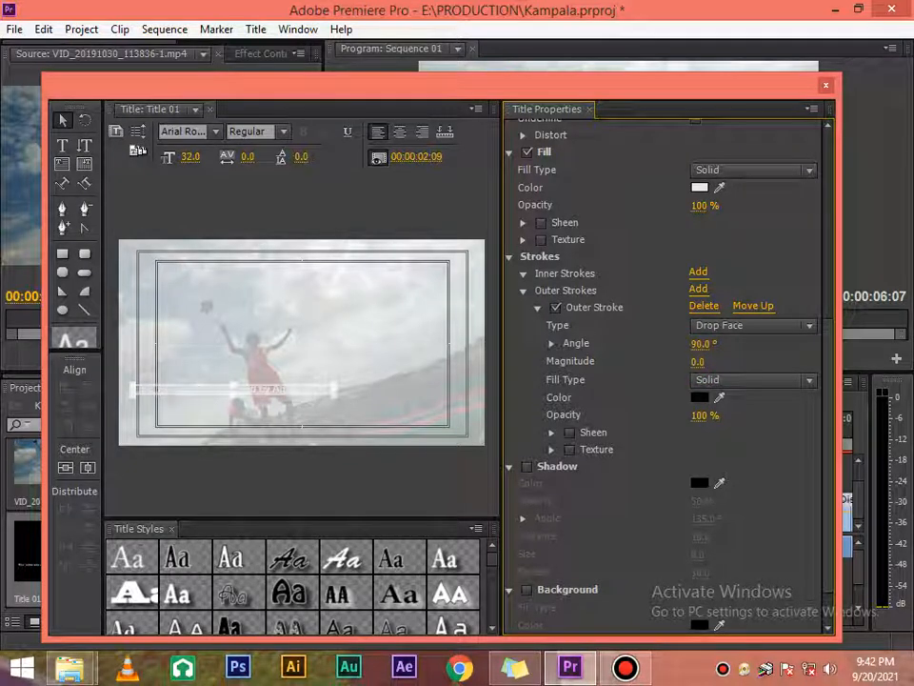
left_click(704, 362)
left_click(694, 362)
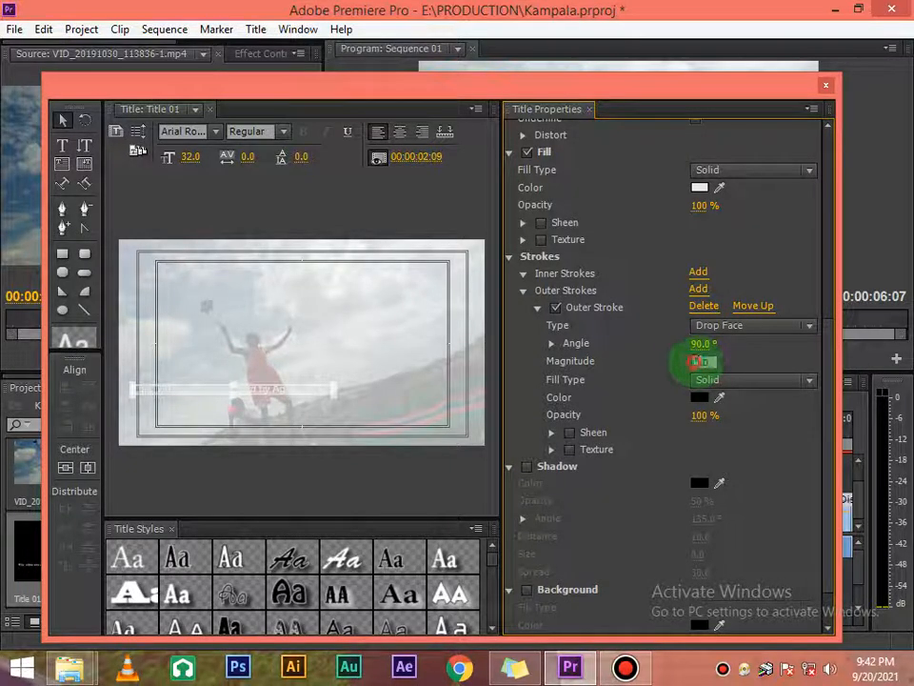
left_click(709, 344)
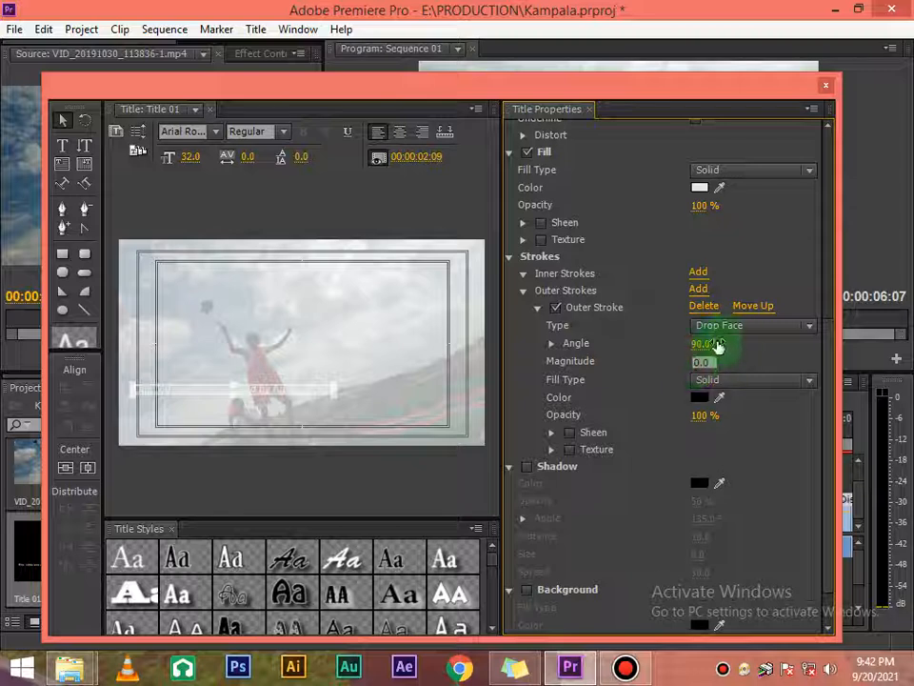
left_click_drag(700, 362, 704, 362)
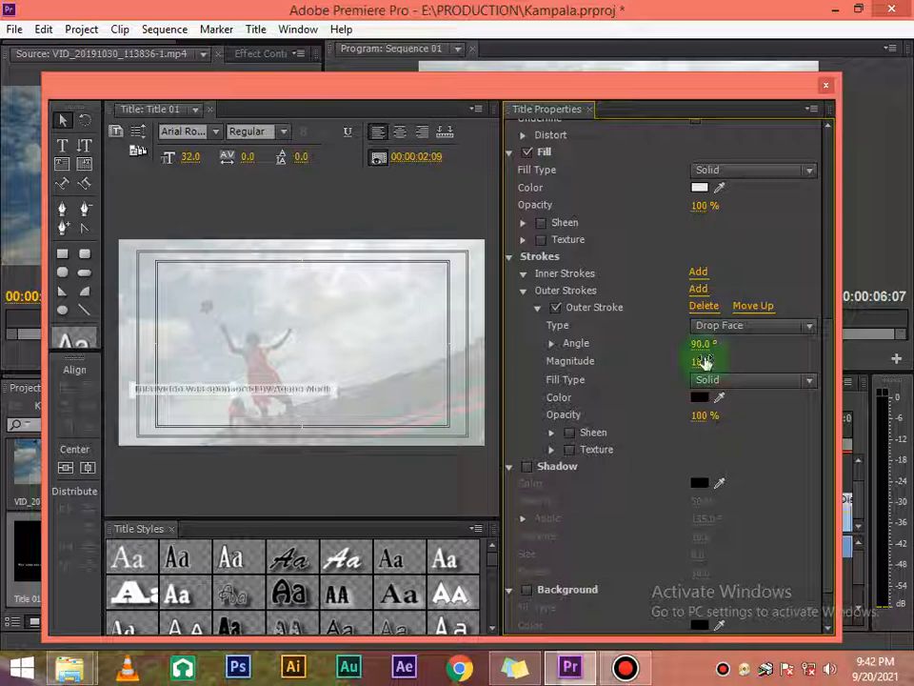
left_click_drag(700, 367, 702, 367)
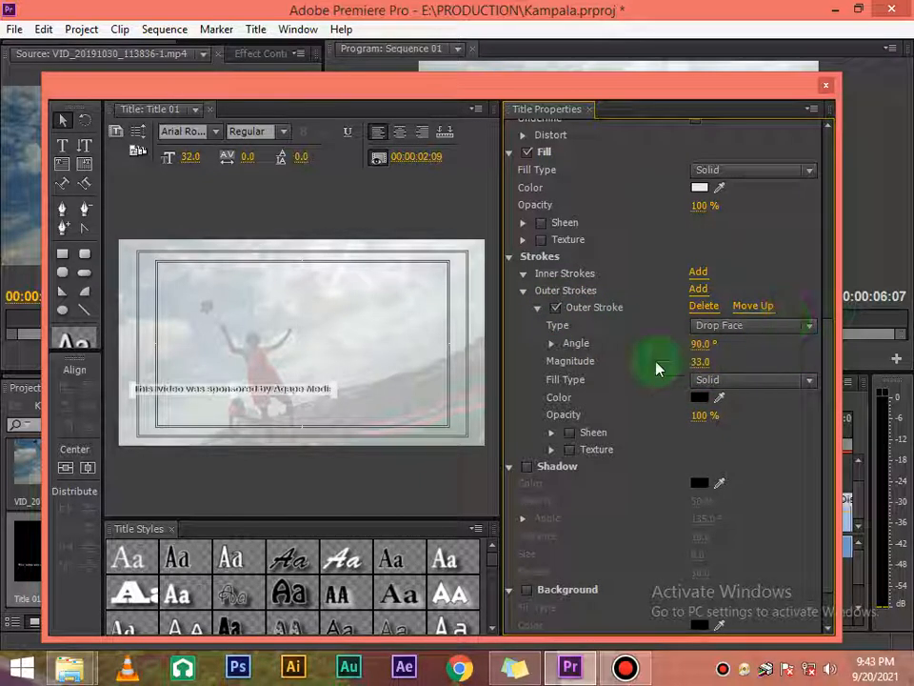
Collapse the outer stroke's settings and turn on the shadow for the title text.
left_click(538, 309)
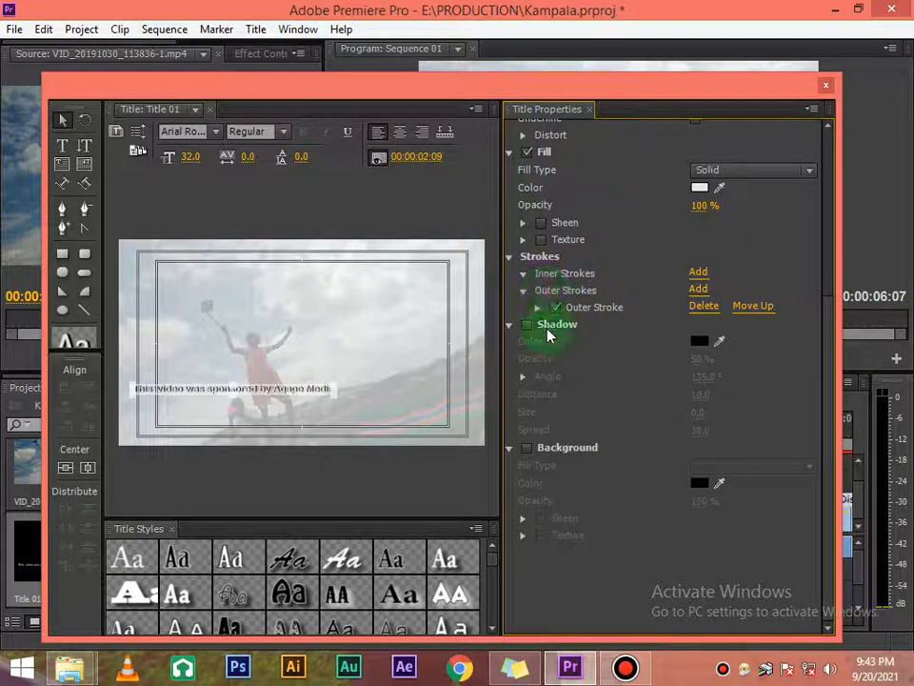
left_click(528, 326)
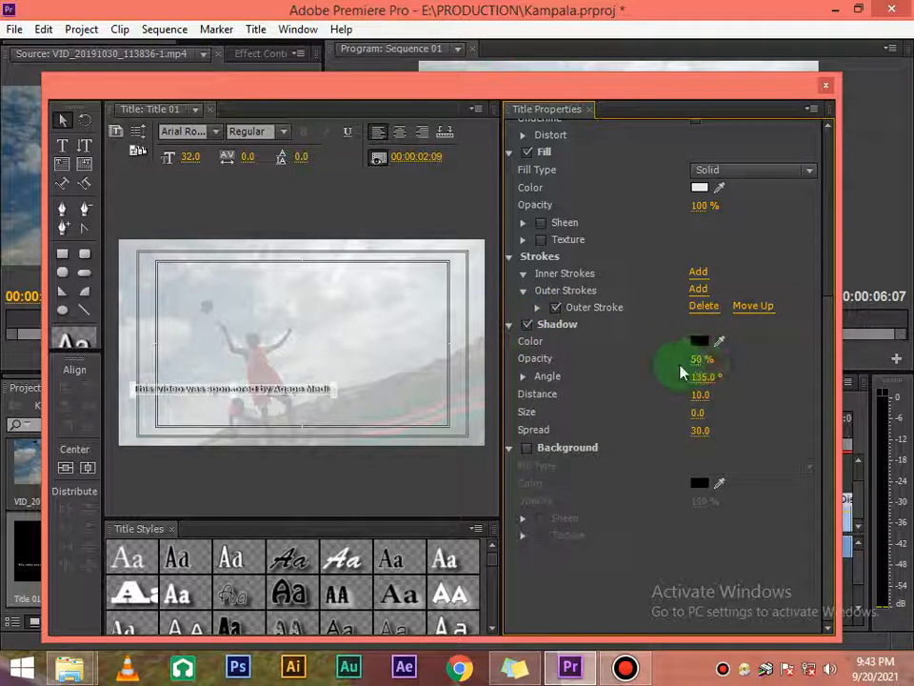
left_click(458, 463)
Move the title text to the bottom centre of the frame, at about X 615, Y 664.
left_click(292, 394)
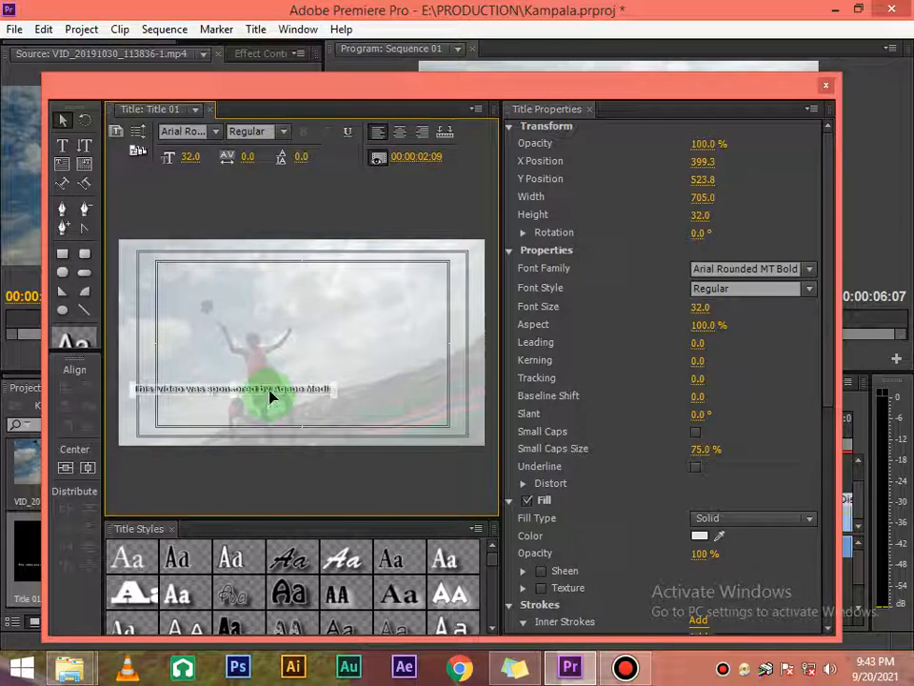
mouse_move(271, 398)
left_mouse_down()
mouse_move(293, 433)
mouse_move(332, 435)
left_mouse_up()
left_click(384, 496)
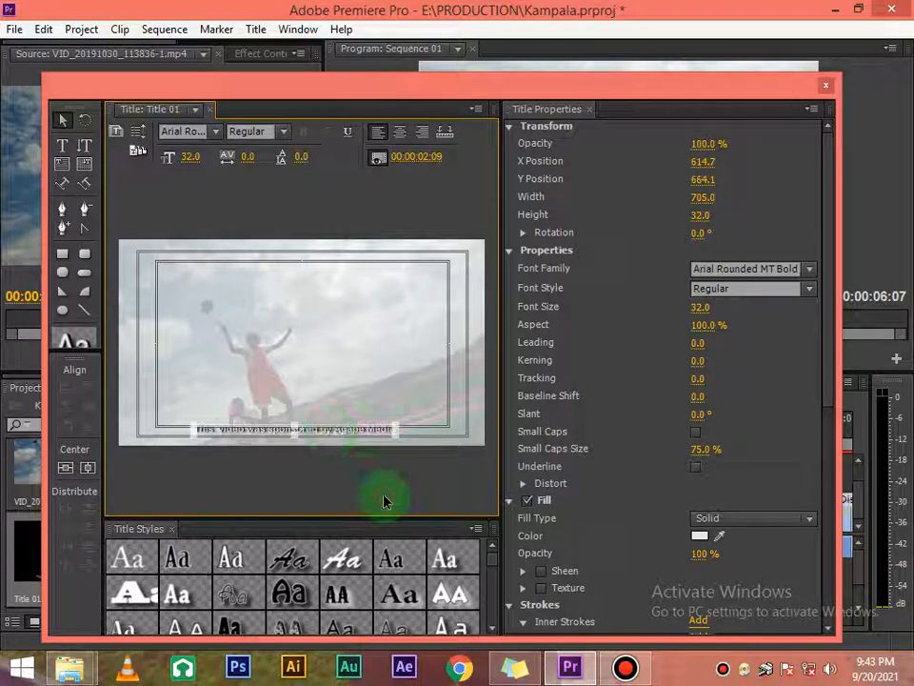
Close the title designer and place Title 01 on the Video 2 track, starting about half a second into the sequence.
left_click(826, 88)
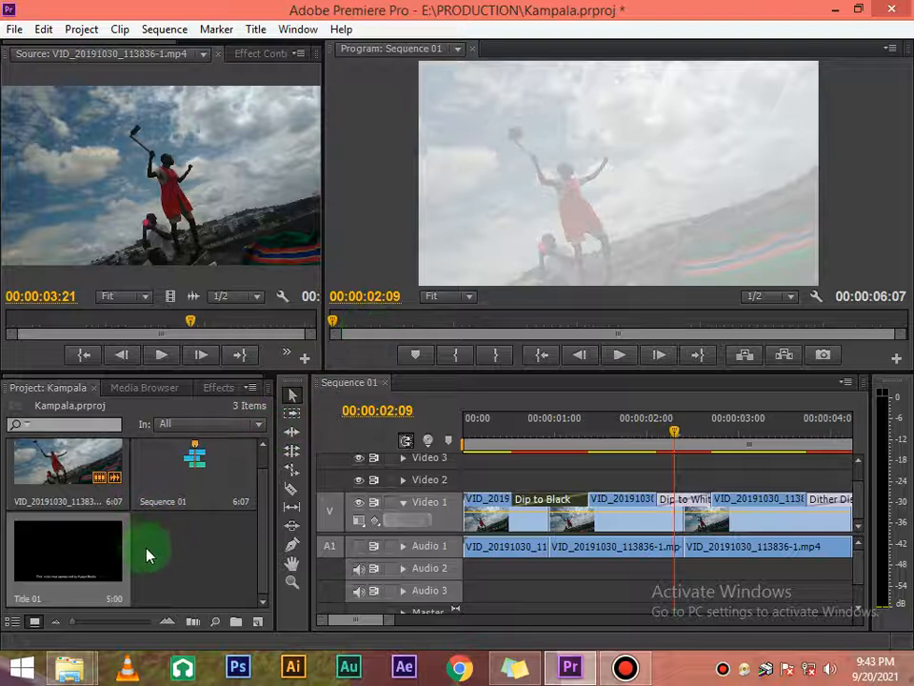
left_click(66, 564)
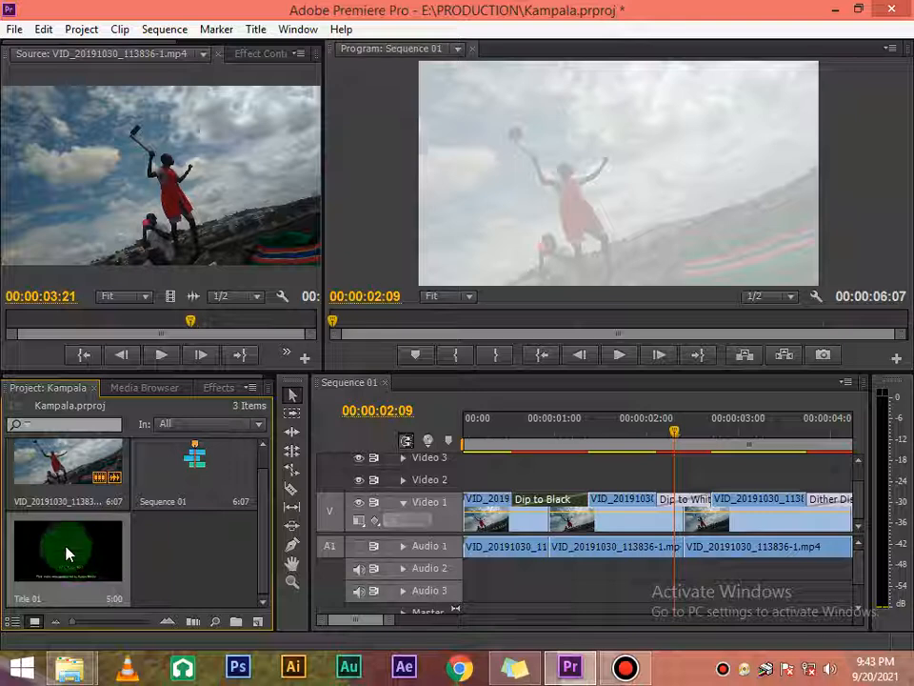
left_click_drag(66, 550, 536, 482)
left_click_drag(395, 620, 445, 629)
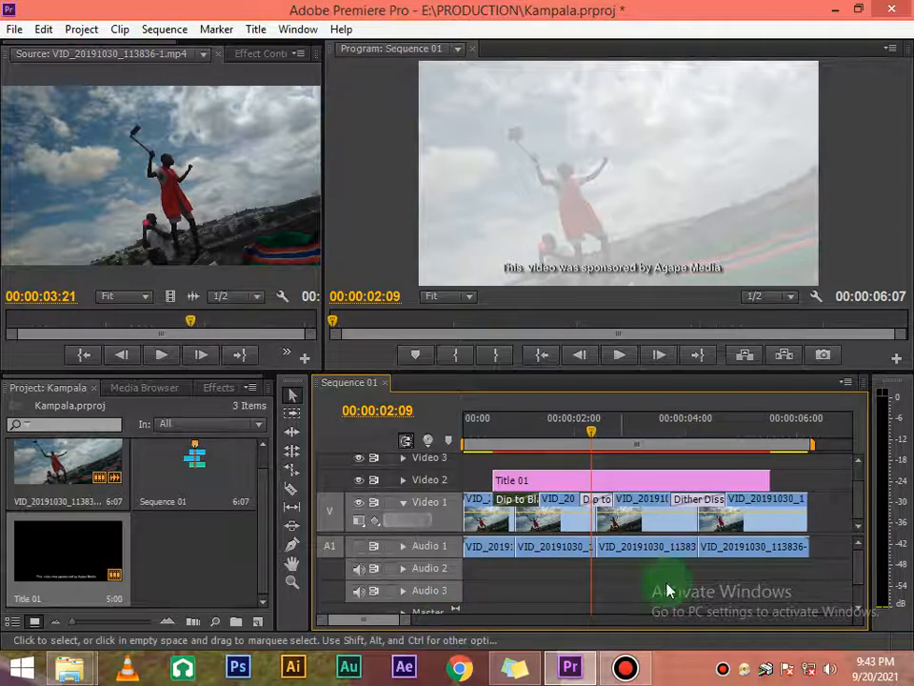
Scrub back to 00:00:01:10 and trim the end of Title 01 to about three seconds into the sequence.
left_click(434, 249)
left_click(591, 420)
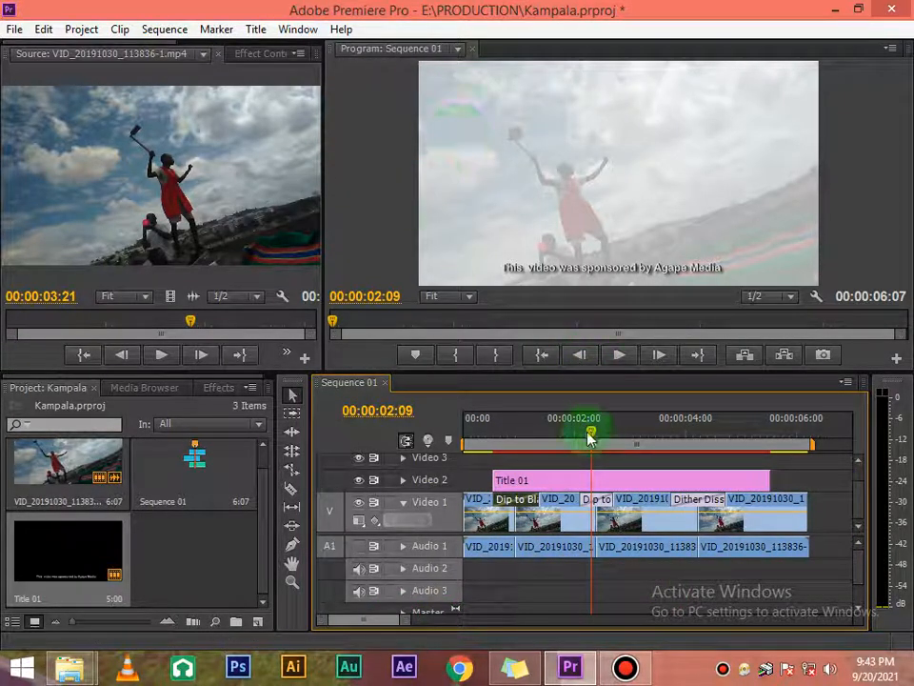
left_click_drag(590, 435, 537, 433)
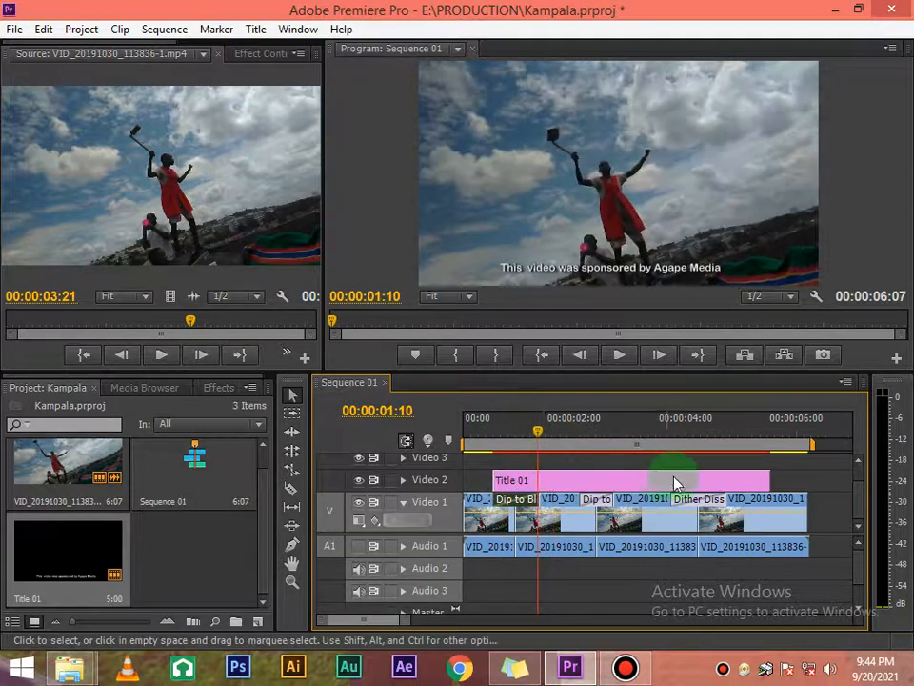
left_click_drag(764, 480, 618, 482)
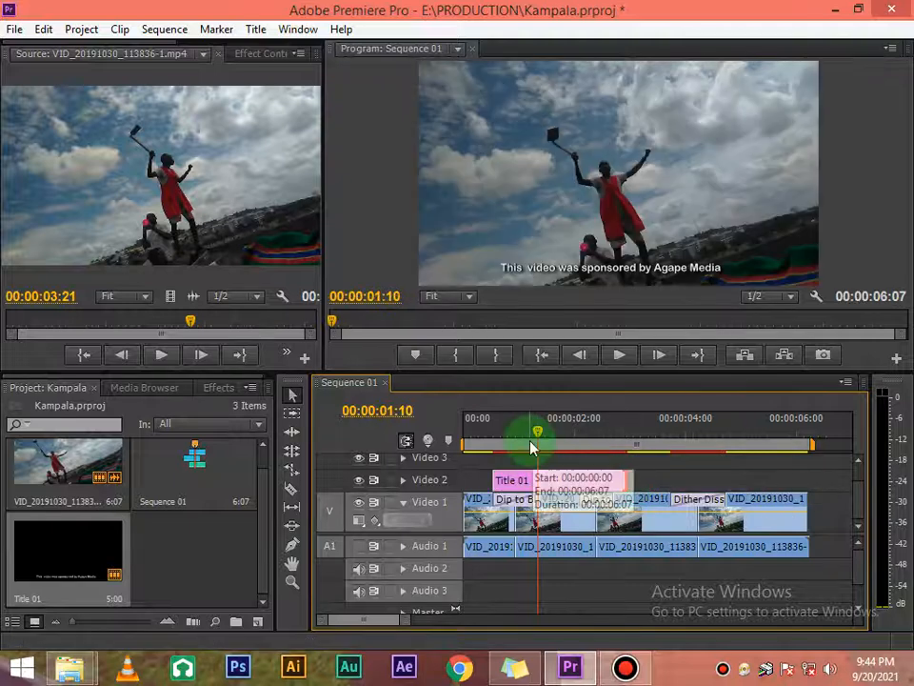
Play the sequence from the start to review the title, then scrub to 00:00:02:11 in the Dip to White transition.
left_click_drag(533, 445, 430, 441)
left_click(613, 363)
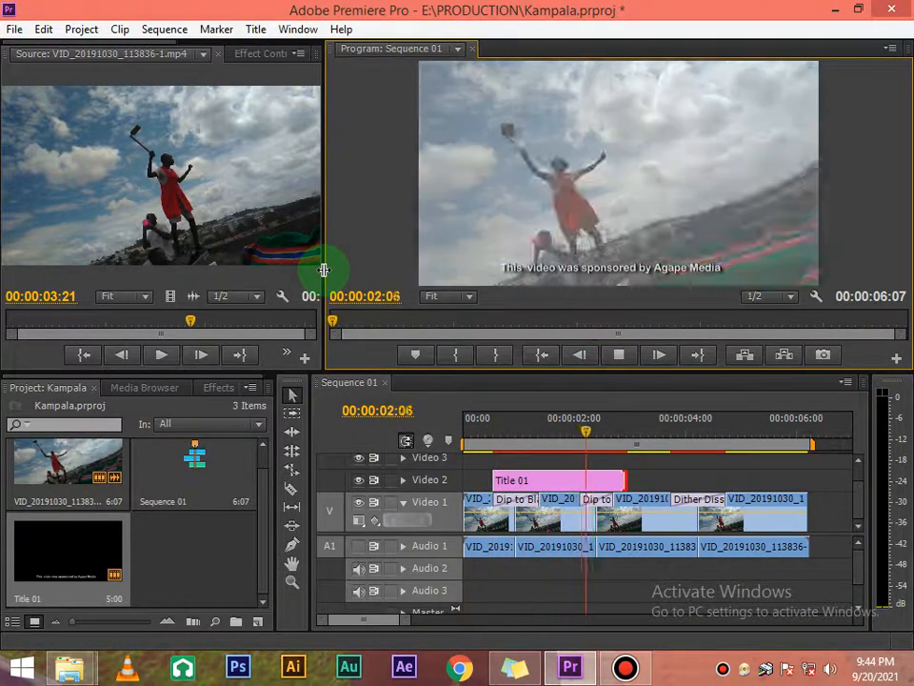
left_click(446, 264)
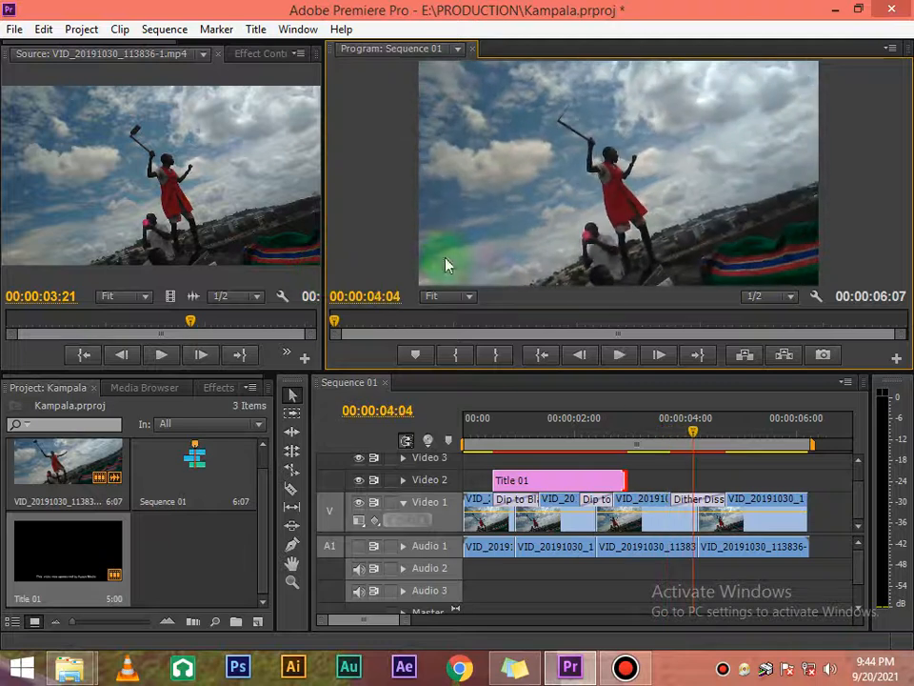
left_click(552, 431)
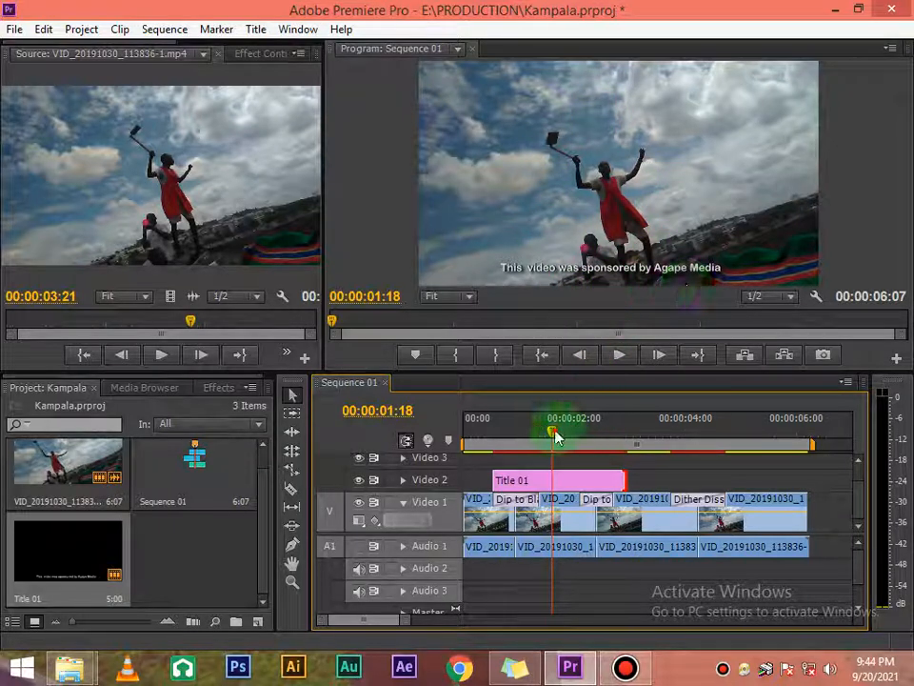
left_click_drag(557, 436, 598, 456)
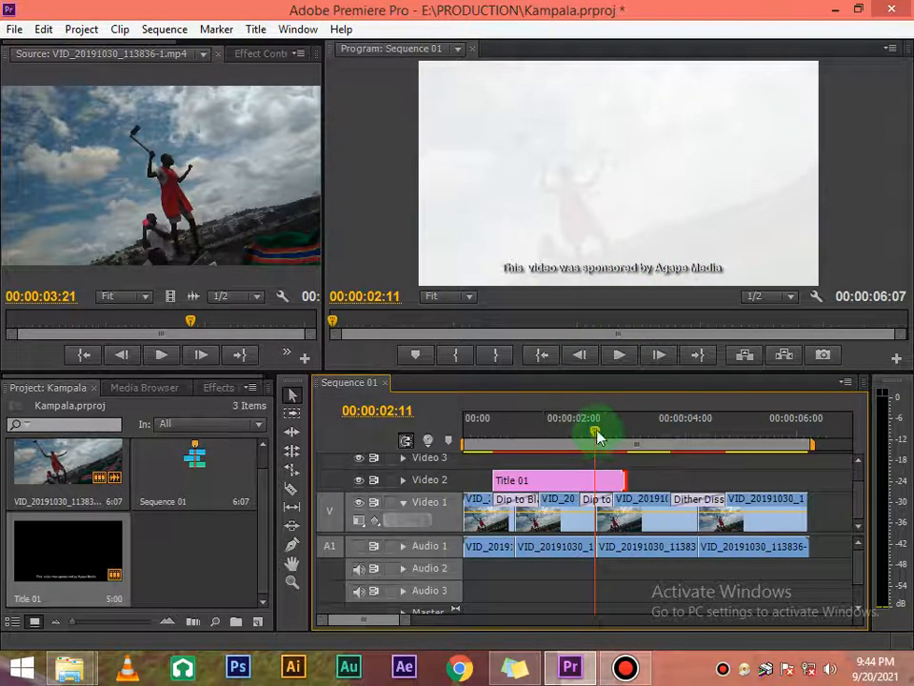
Reopen Title 01 for editing and set the outer stroke's magnitude to 86.
double_click(67, 550)
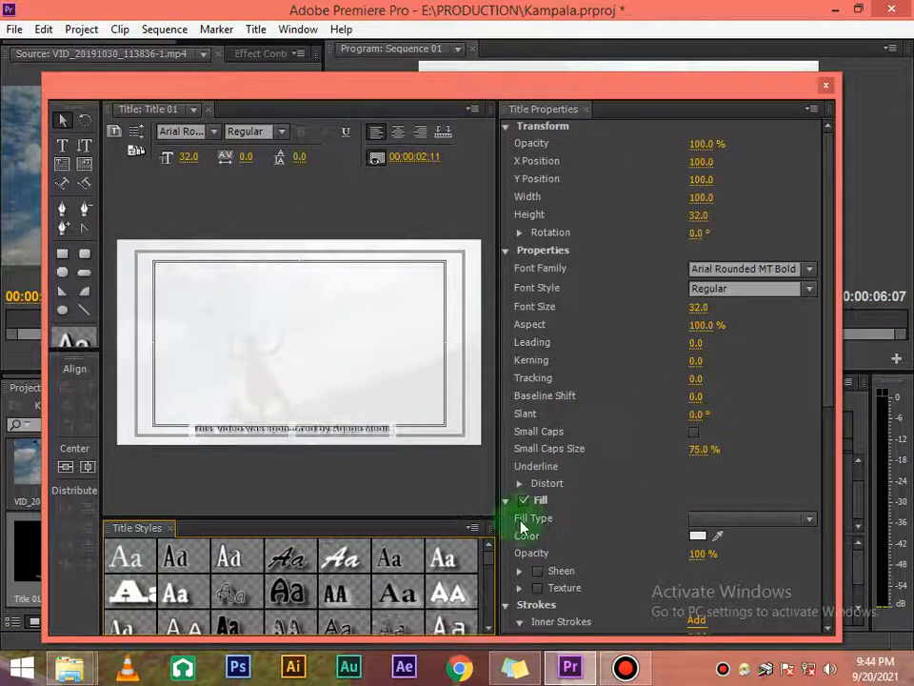
mouse_move(835, 327)
left_mouse_down()
mouse_move(837, 469)
mouse_move(697, 408)
left_mouse_up()
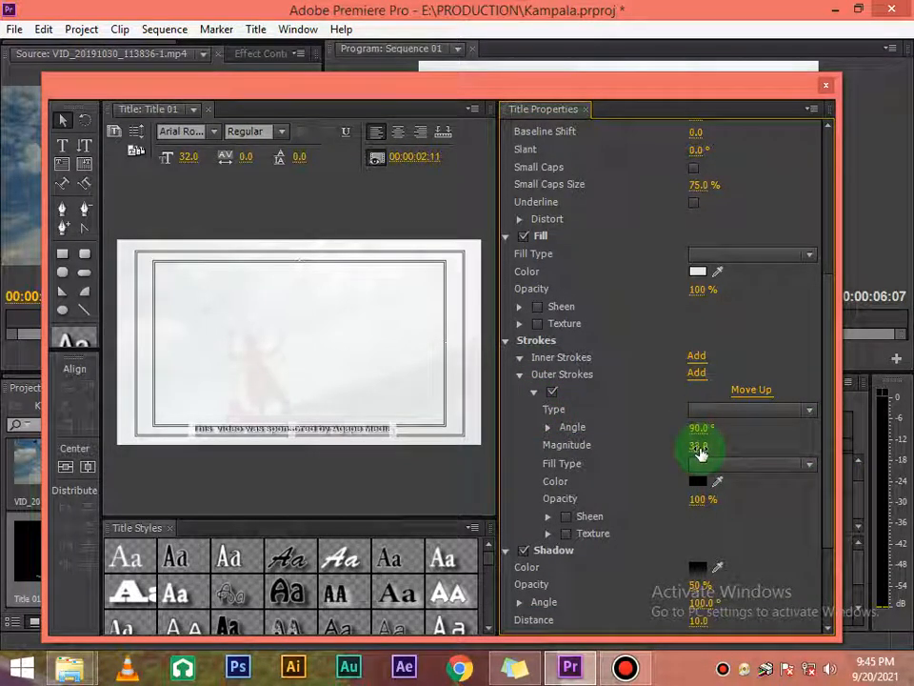
left_click_drag(700, 446, 743, 446)
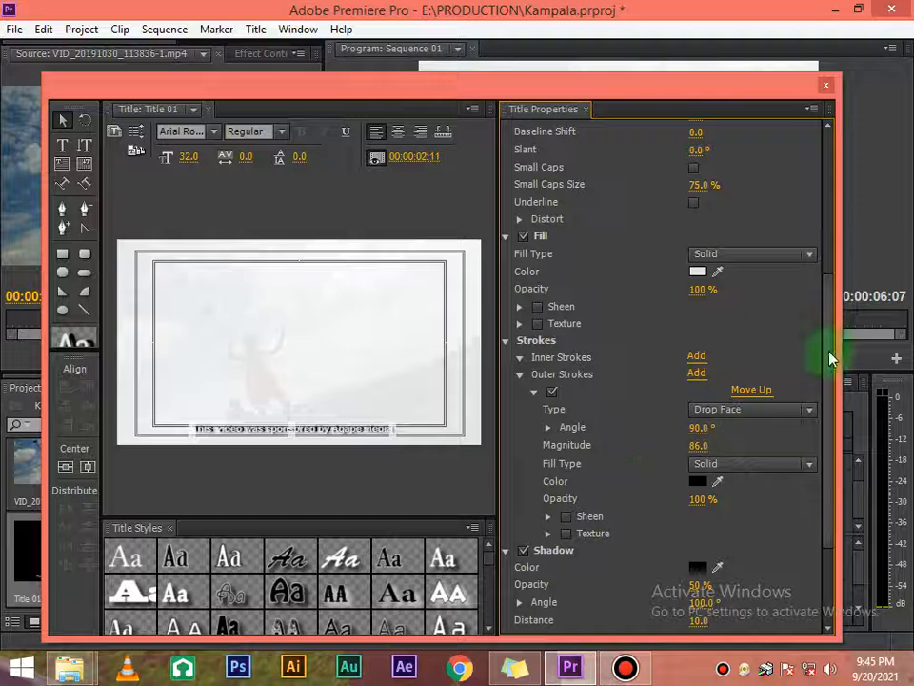
Set the title text's shadow size to 10 and close the title designer.
left_click_drag(831, 359, 712, 435)
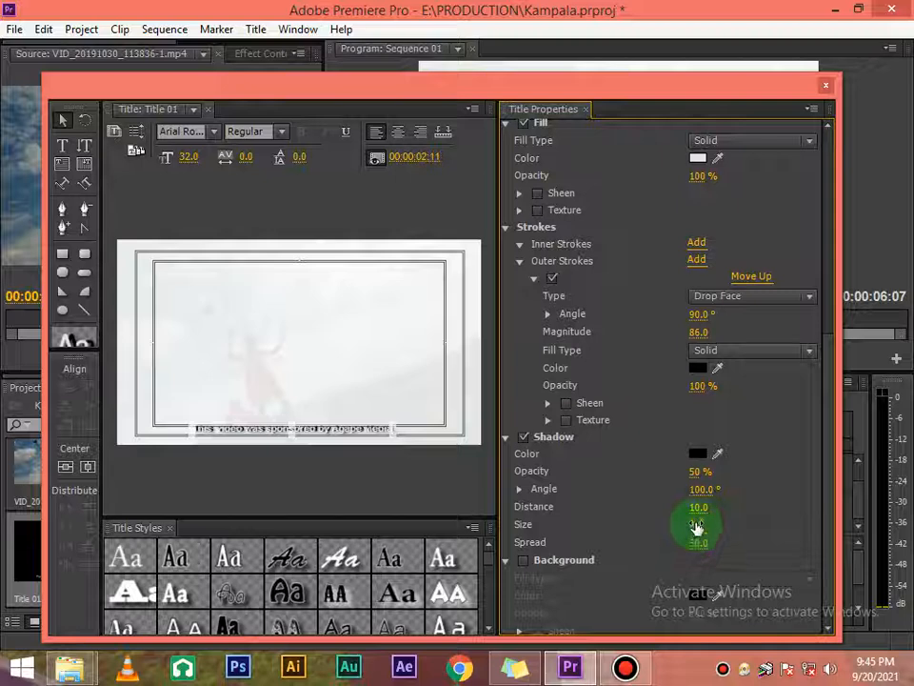
left_click_drag(698, 527, 701, 527)
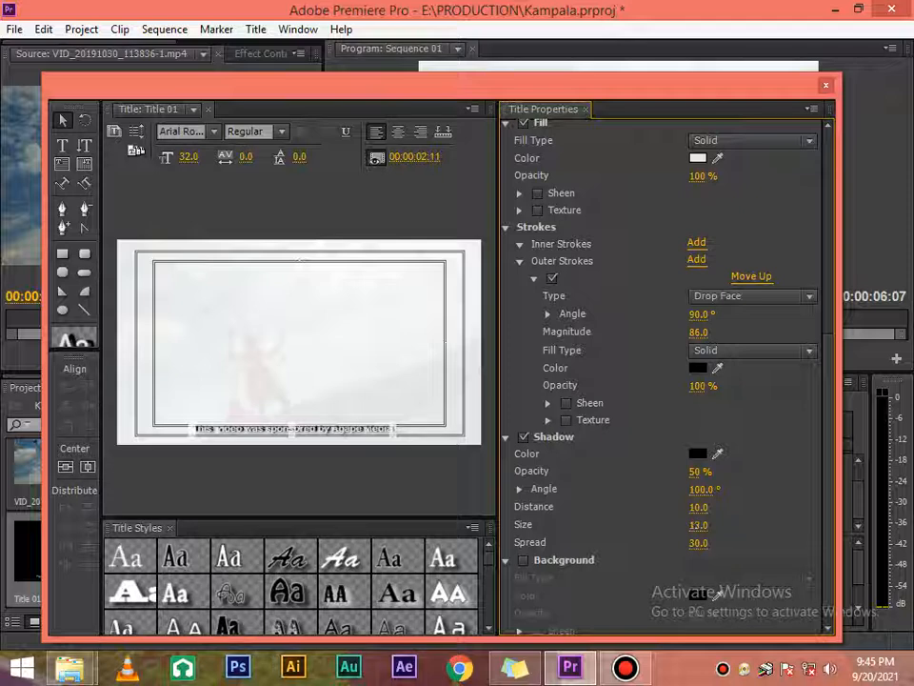
left_click_drag(699, 526, 697, 526)
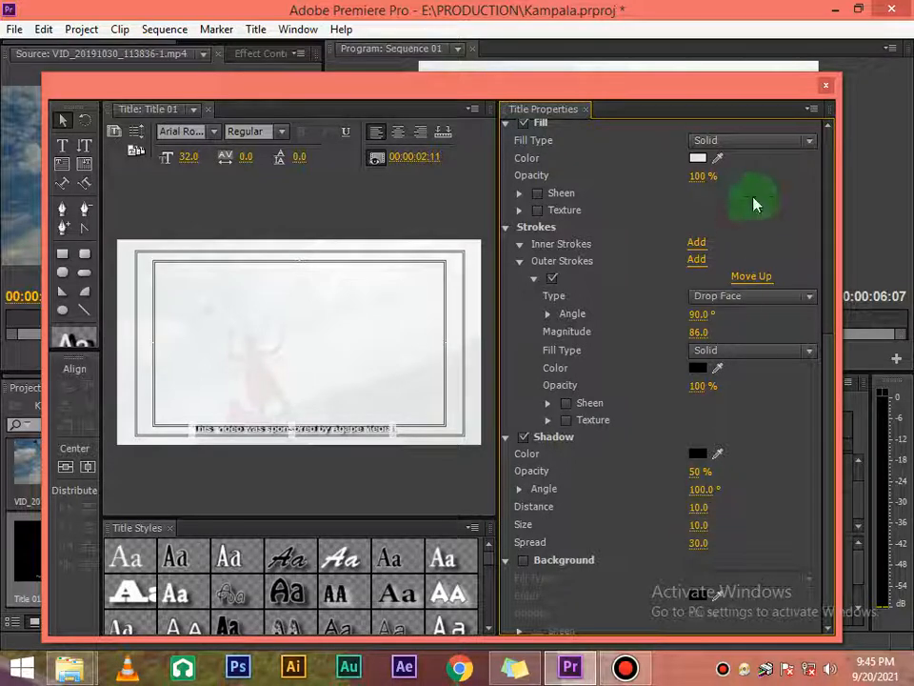
left_click(826, 86)
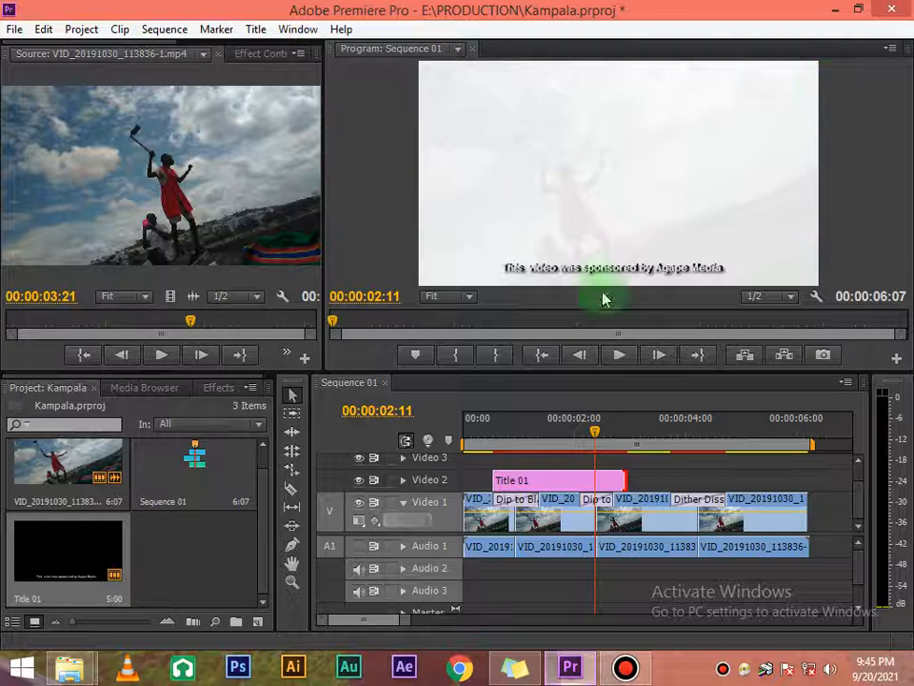
Shorten Title 01 on the Video 2 track so that it ends about two seconds into the sequence.
left_click_drag(594, 435, 568, 433)
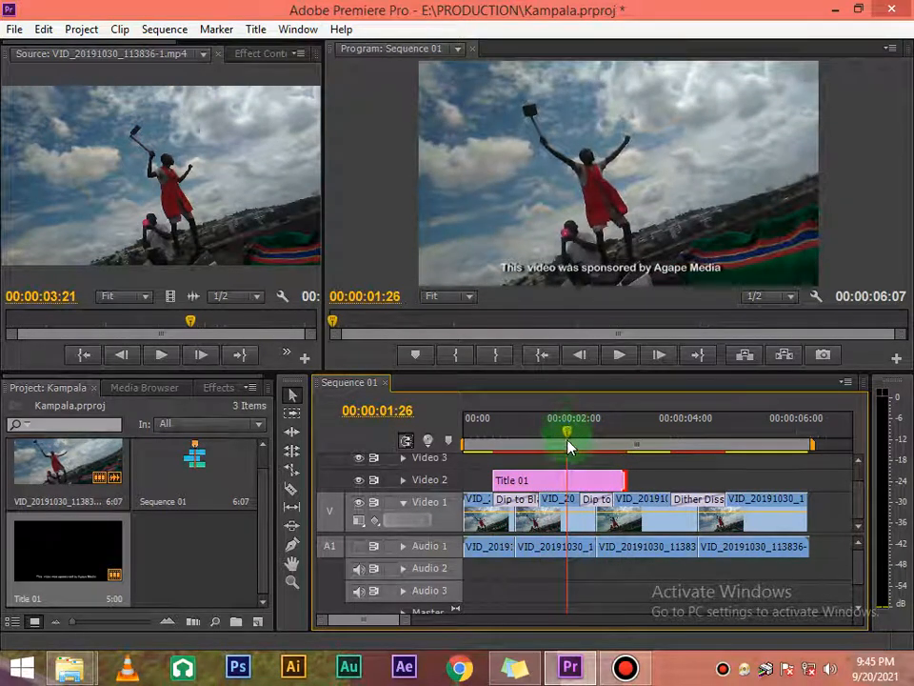
left_click(614, 476)
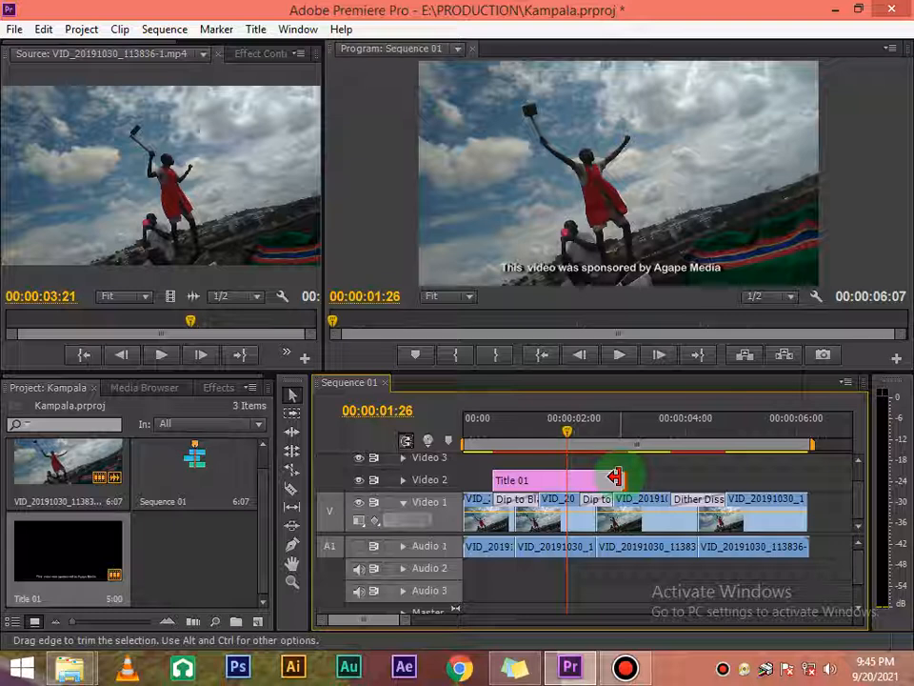
left_click_drag(630, 478, 576, 481)
Move the playhead to 00:00:02:18 and create a new still title named Title 02 with the default video settings.
left_click_drag(571, 429, 608, 431)
left_click(194, 536)
left_click(255, 29)
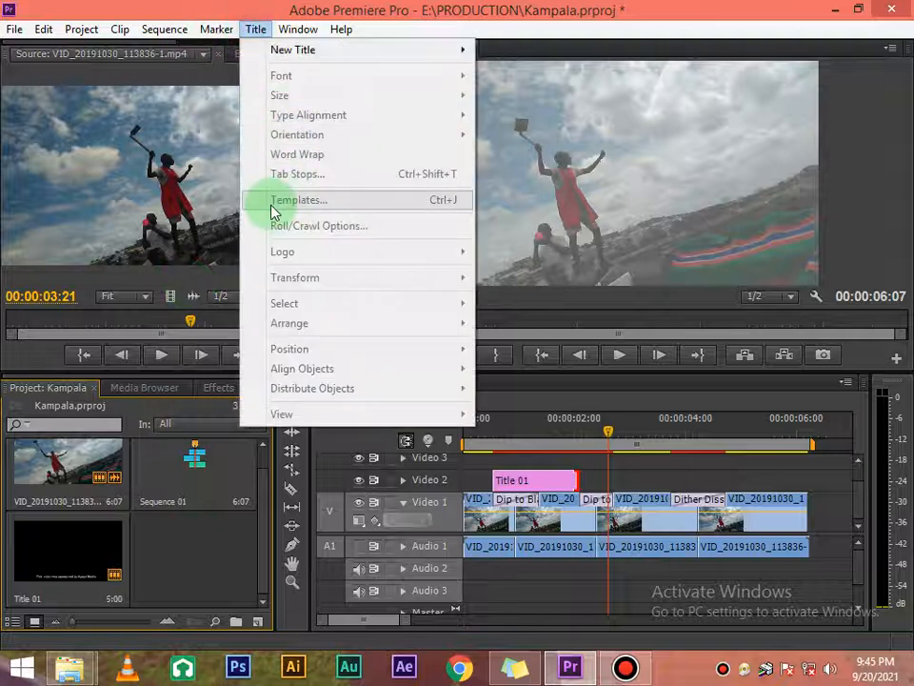
mouse_move(341, 50)
left_click(573, 48)
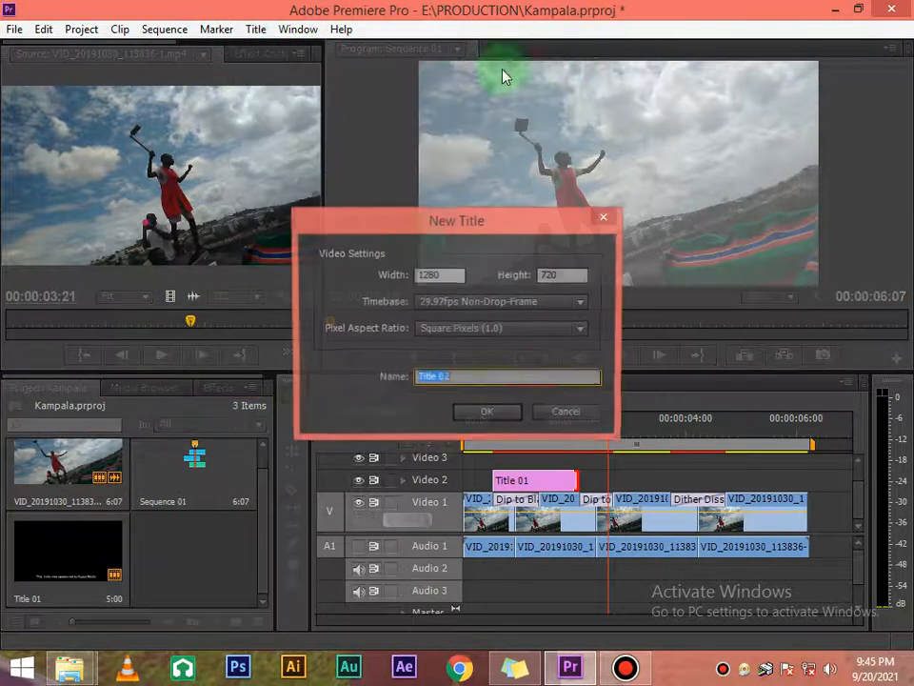
left_click(487, 416)
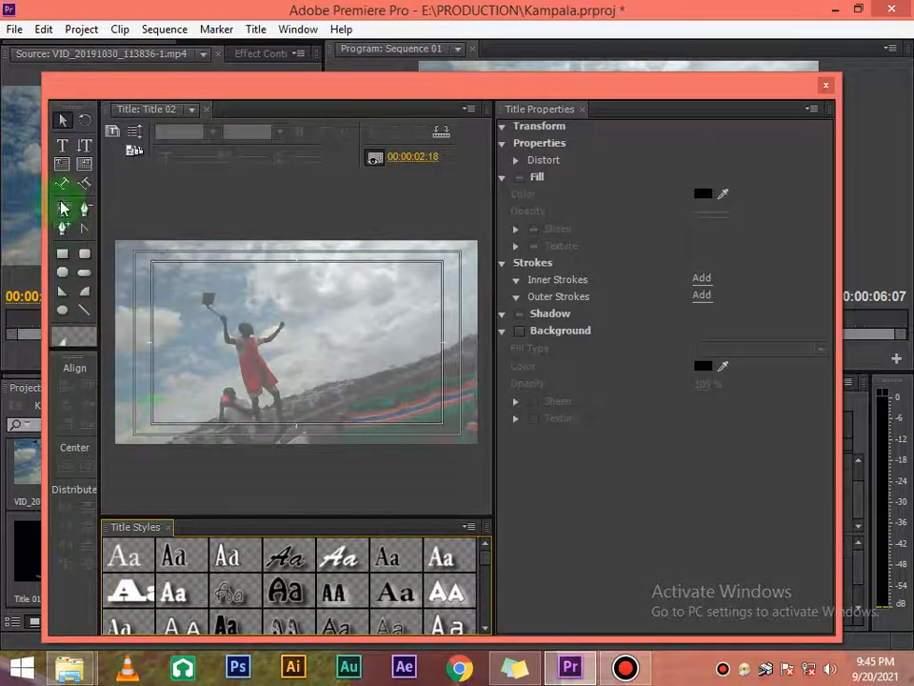
Add the text "Edited by" followed by the editor's full name near the bottom of the title frame.
left_click(62, 145)
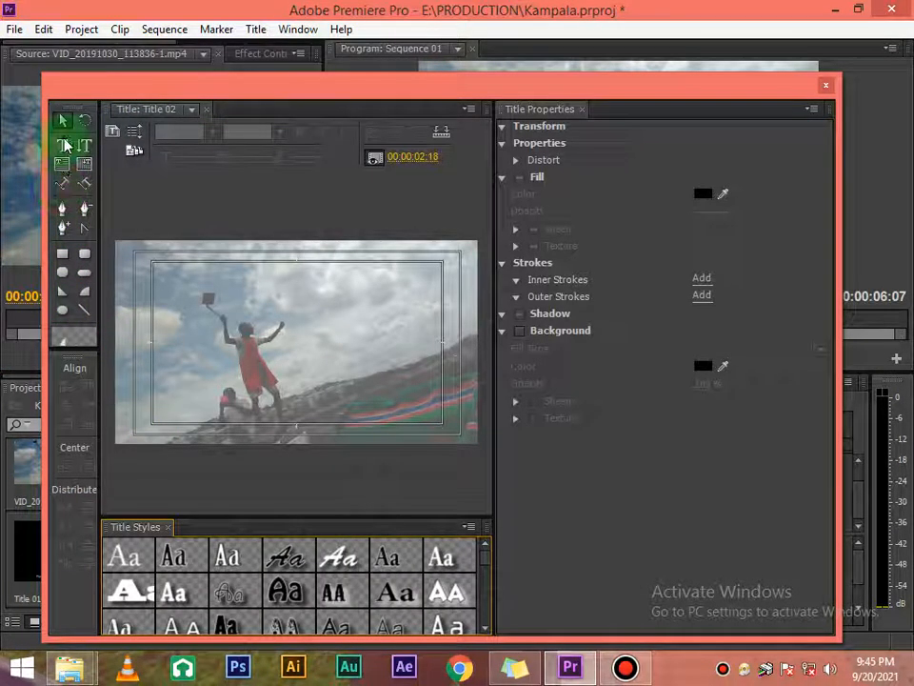
left_click(194, 415)
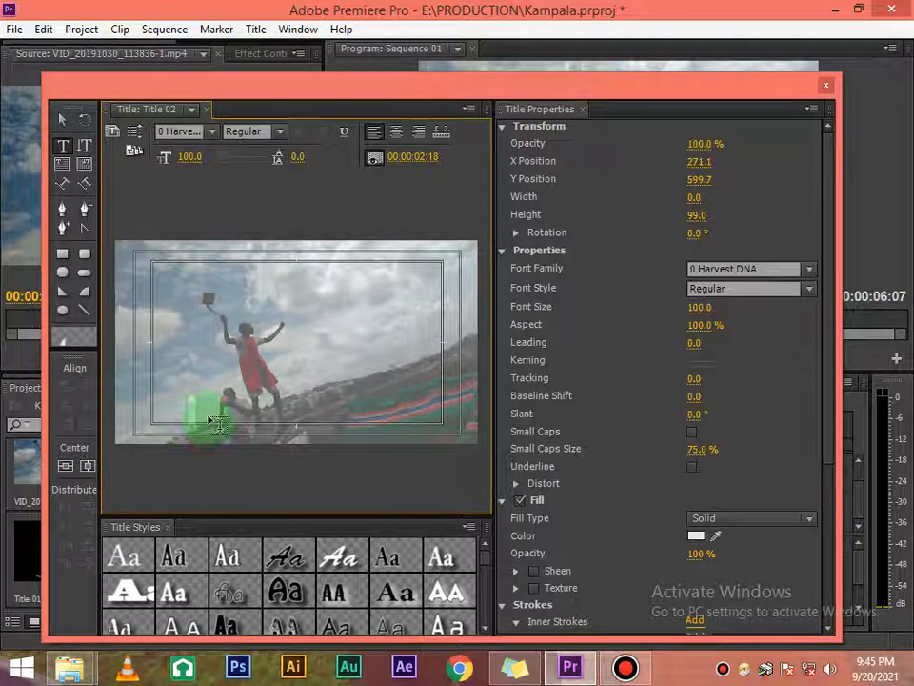
type("ED")
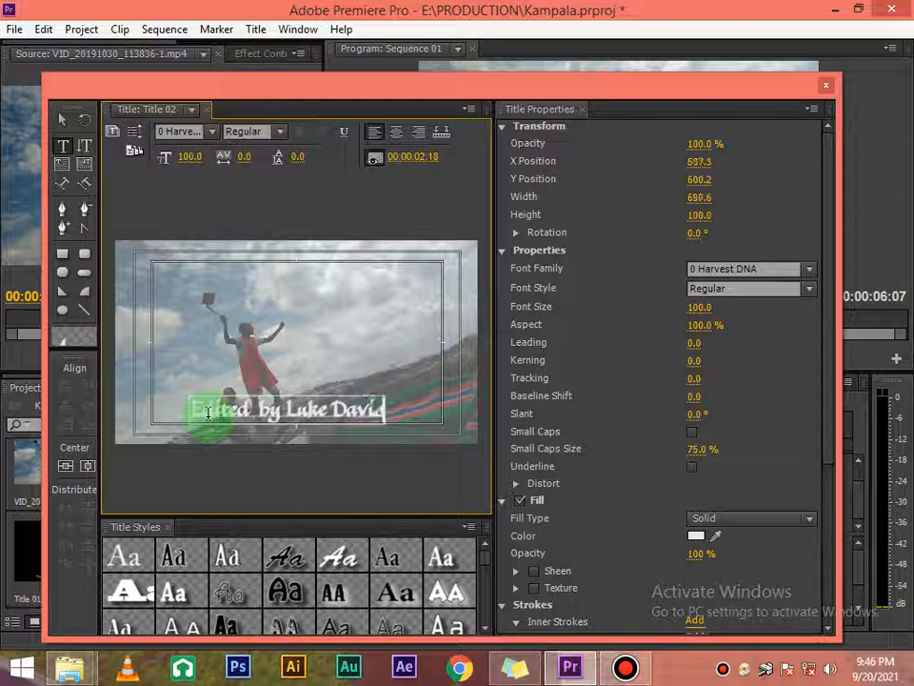
left_click(61, 120)
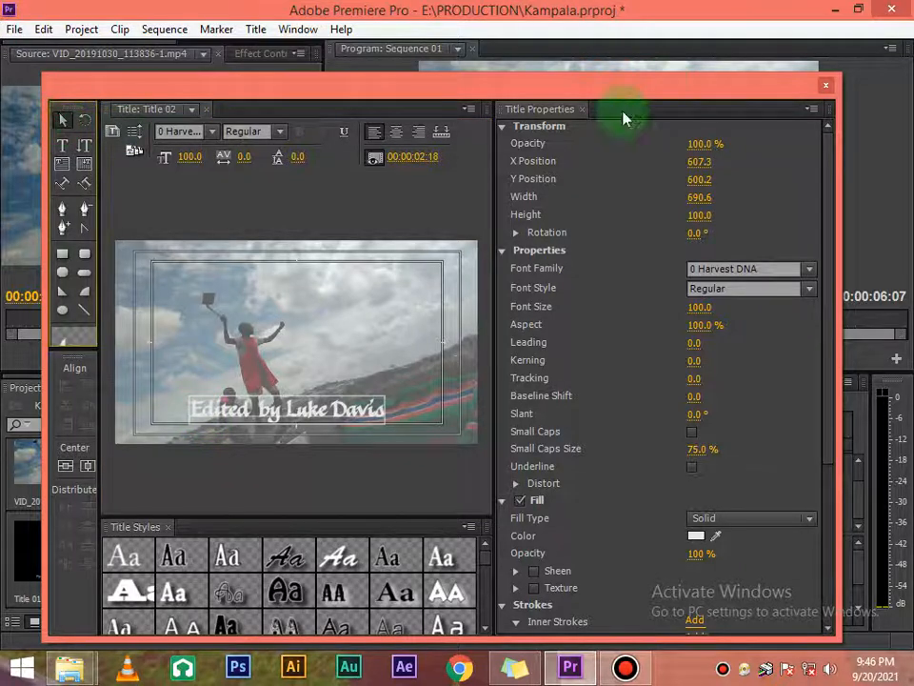
Set the credit text's font family to Metropolis and its font size to 59.
left_click(455, 379)
left_click(790, 267)
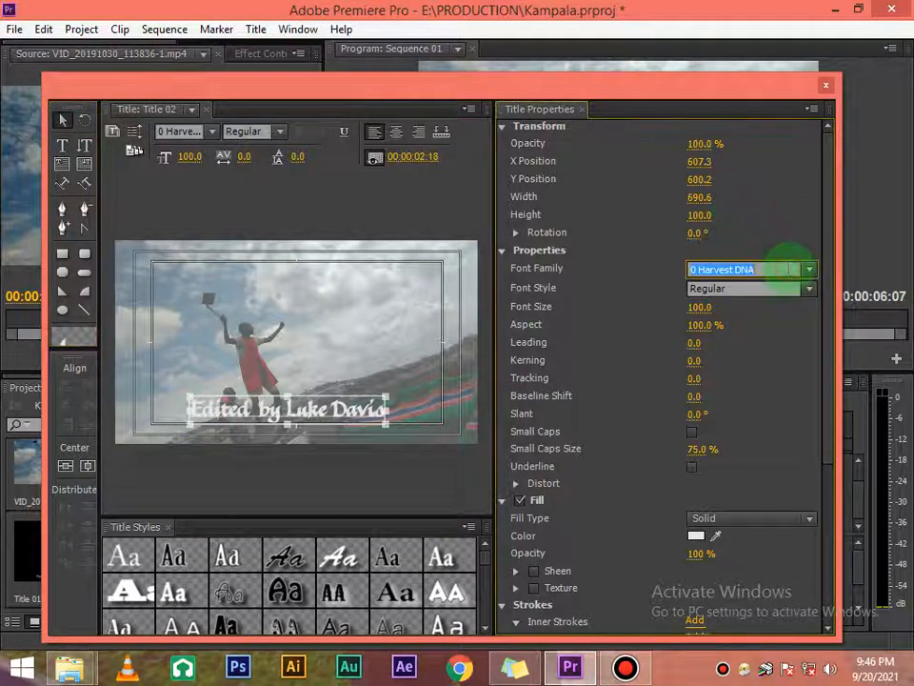
type("ar")
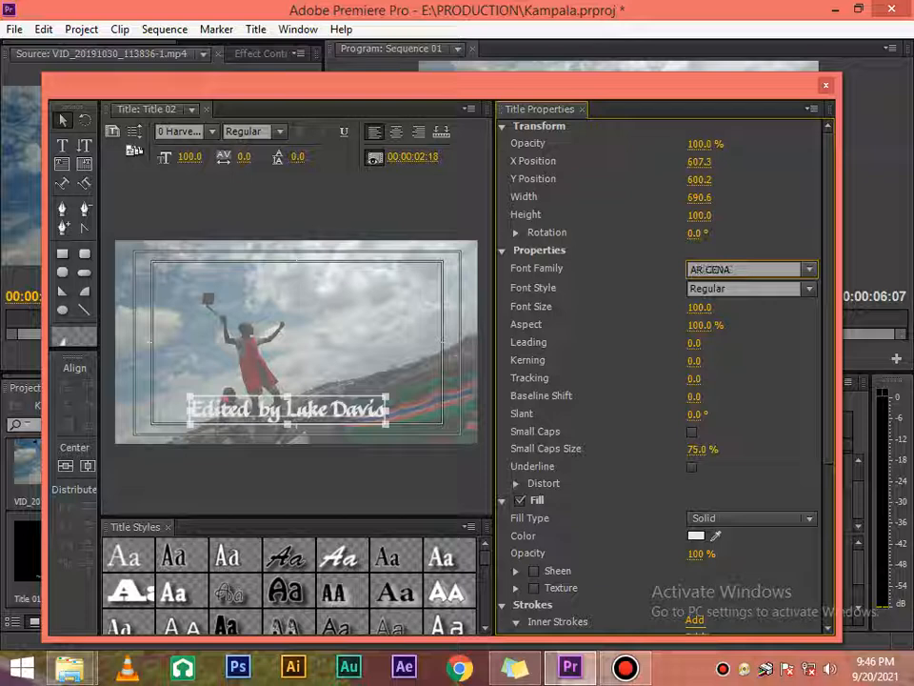
key("BackSpace")
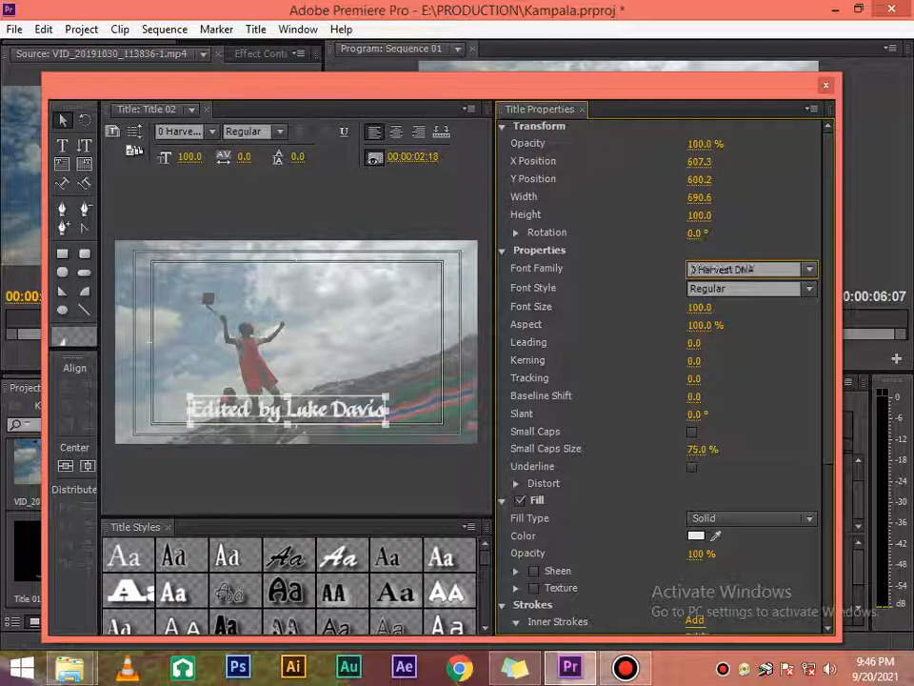
left_click(792, 269)
type("metro")
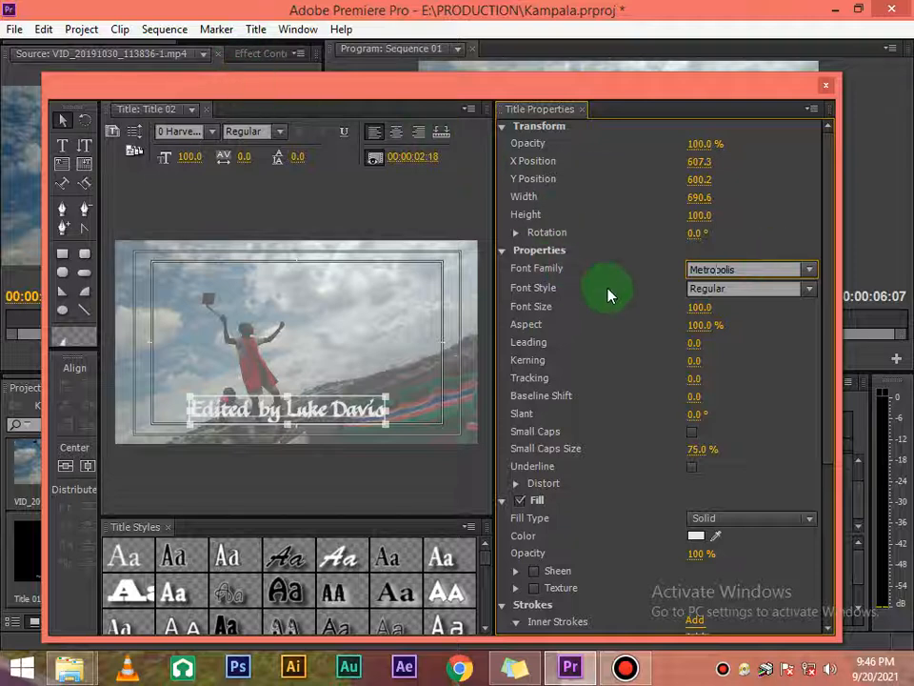
left_click(736, 307)
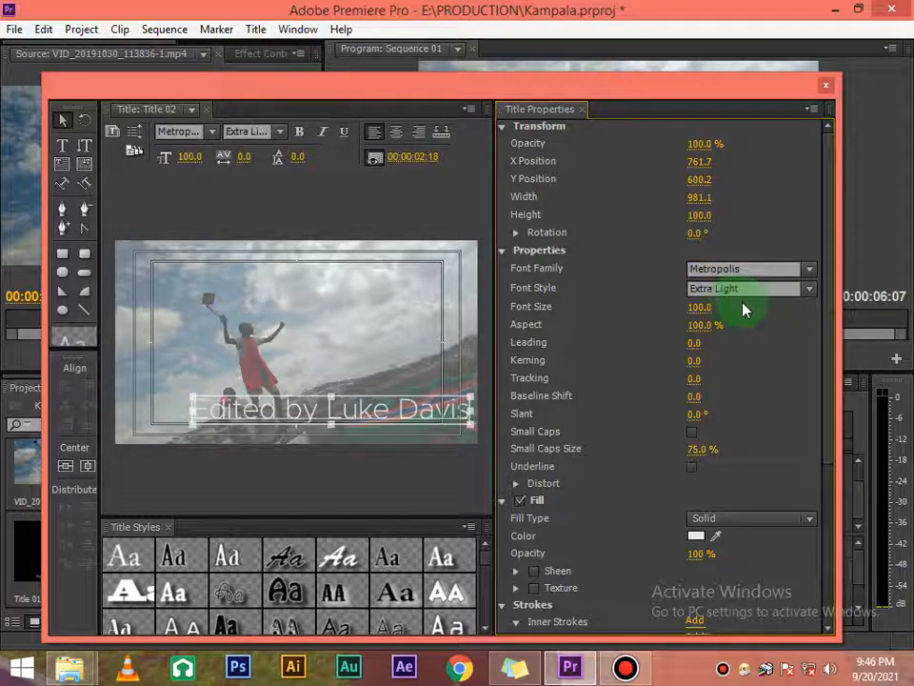
left_click_drag(698, 307, 653, 307)
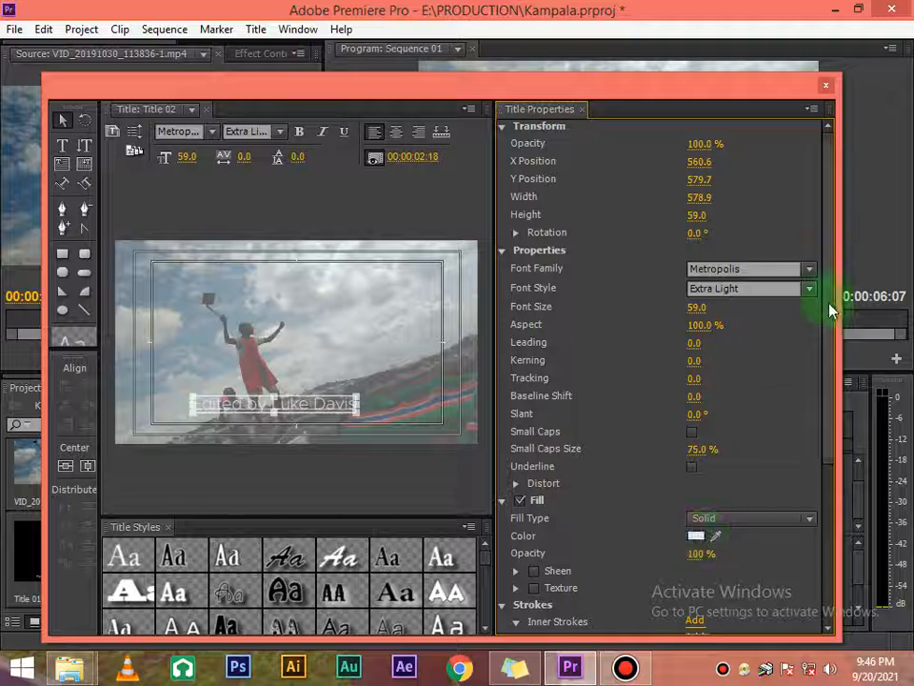
Change the credit text's fill colour to black.
left_click(696, 535)
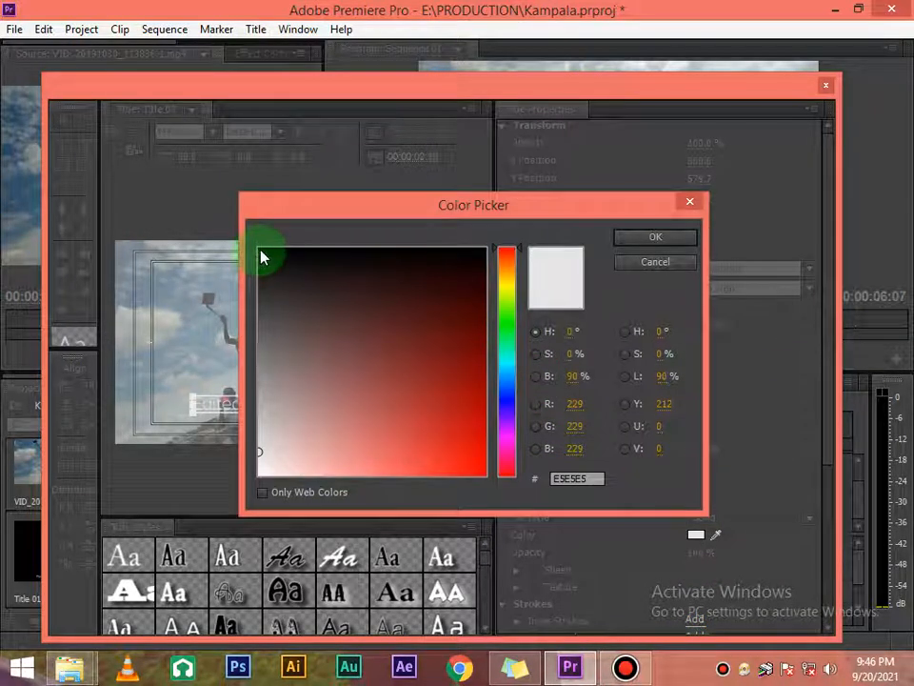
left_click(261, 252)
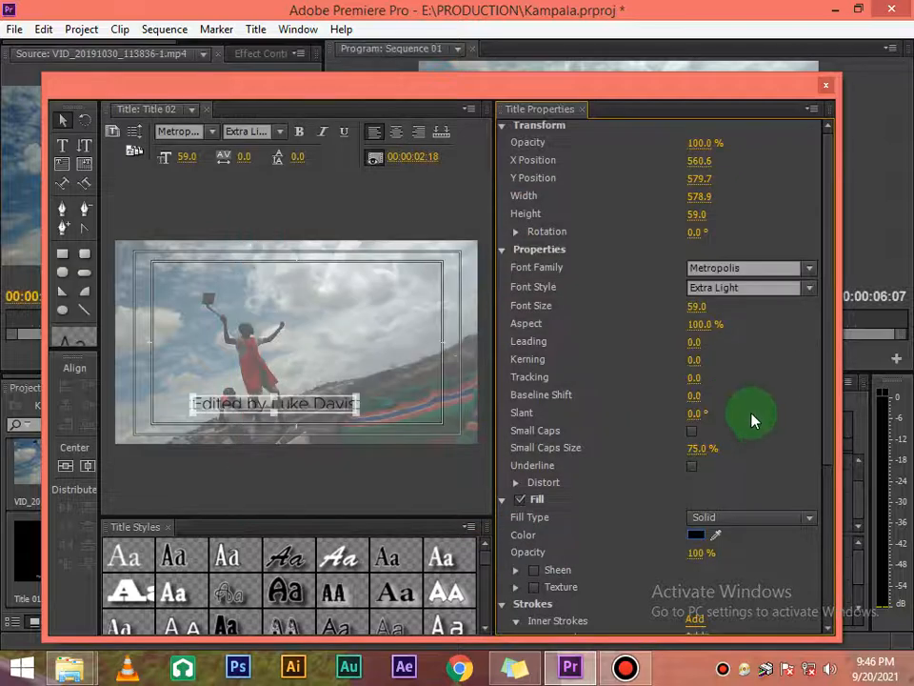
left_click_drag(825, 385, 829, 531)
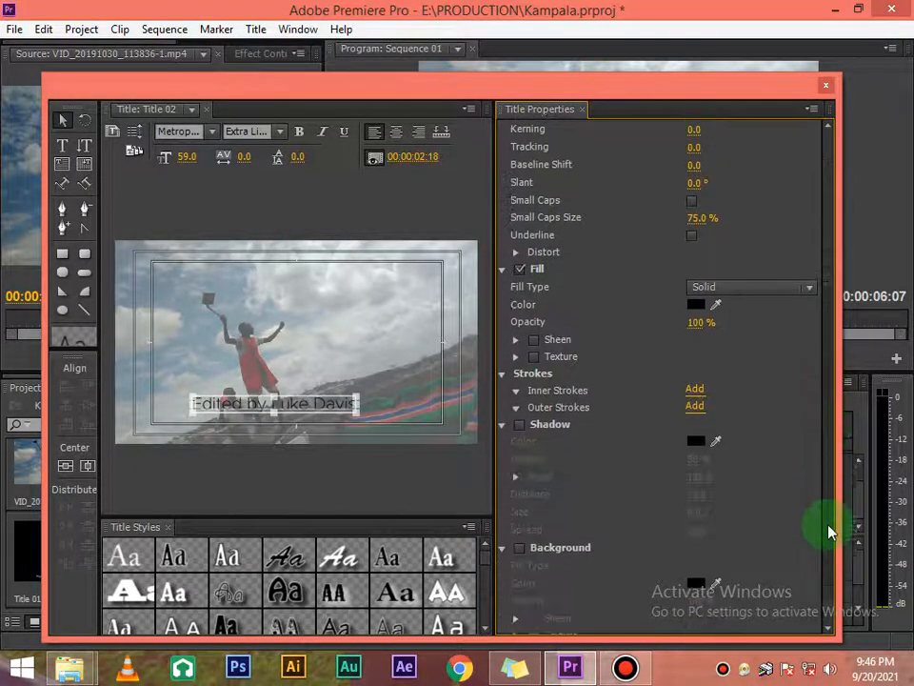
Enable a shadow on the credit text and set the shadow colour to near-white FCFCFC.
left_click(527, 431)
left_click(698, 443)
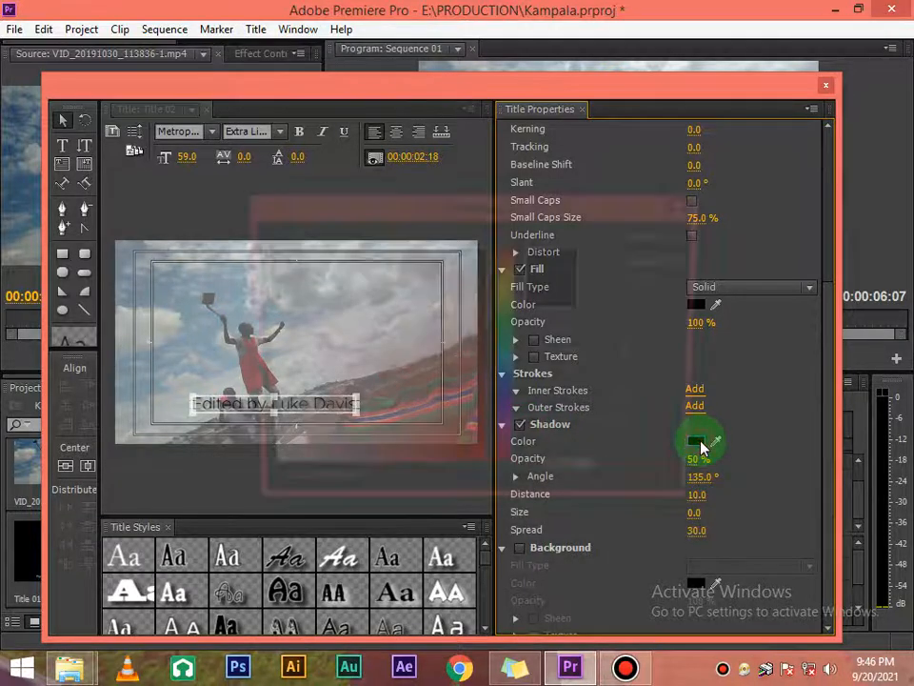
left_click(263, 471)
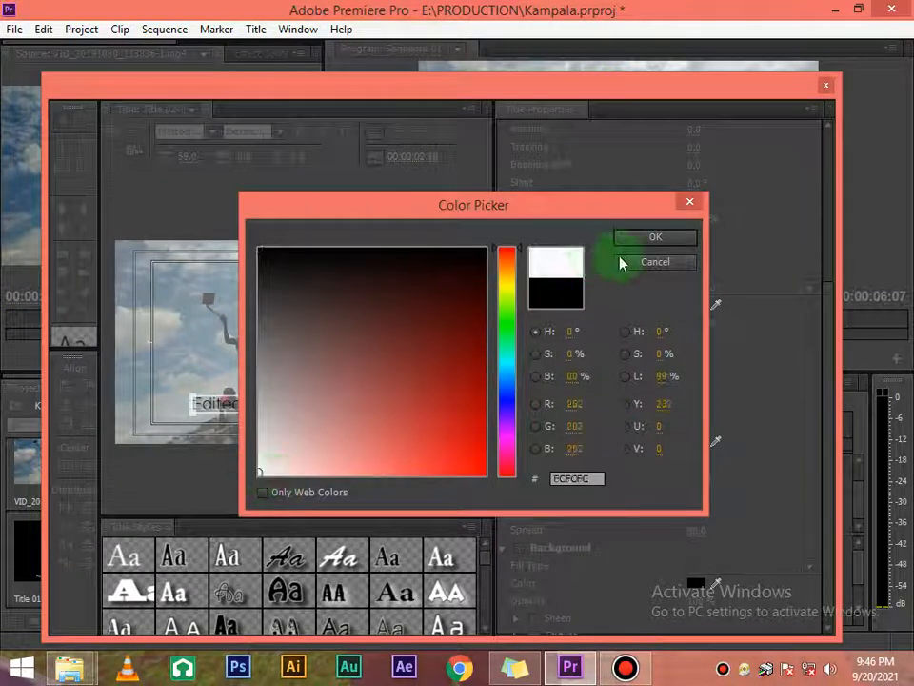
left_click(655, 237)
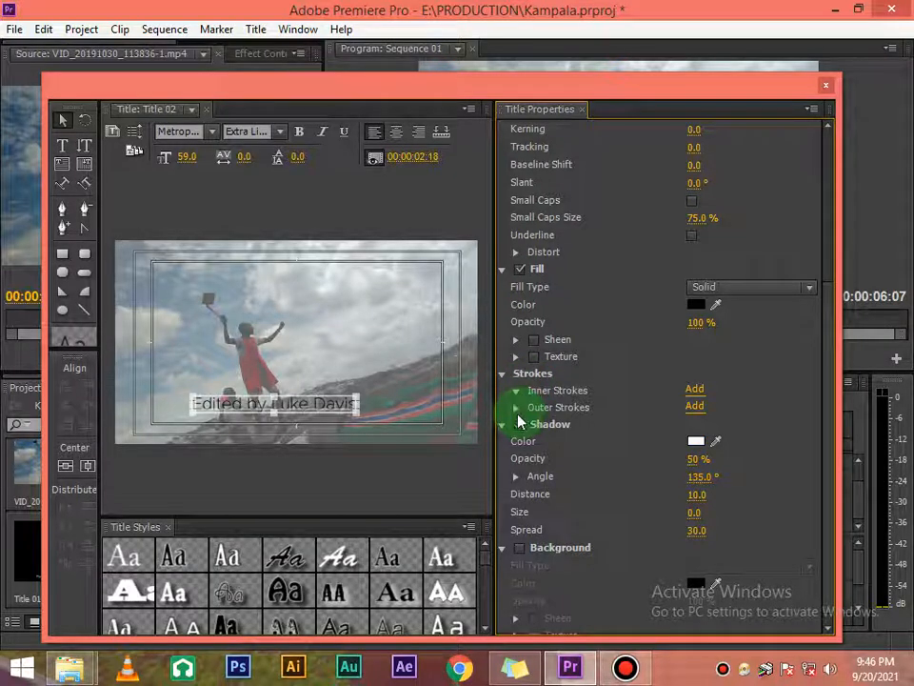
left_click(696, 441)
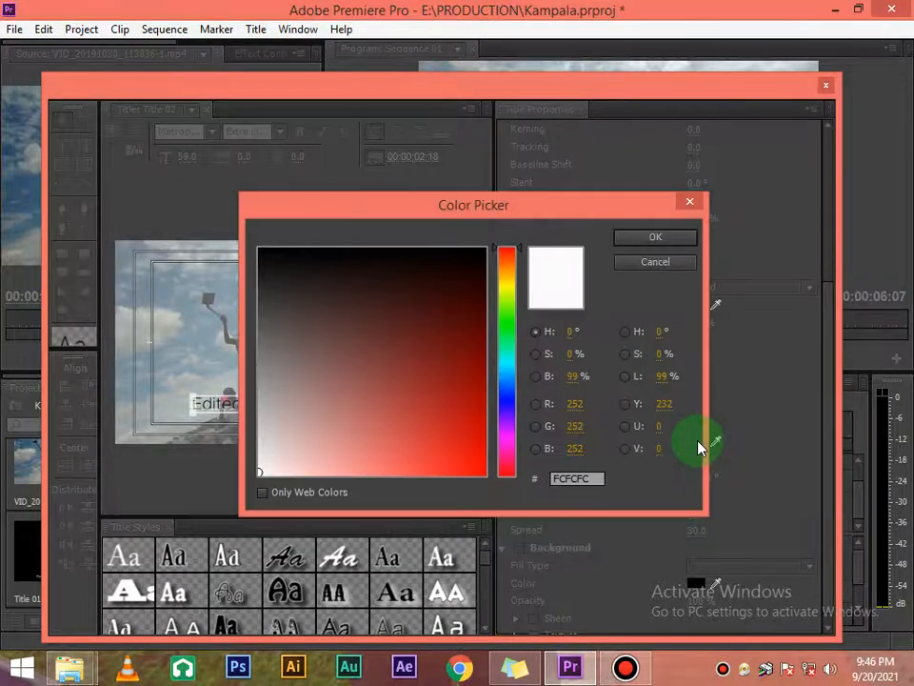
left_click(693, 202)
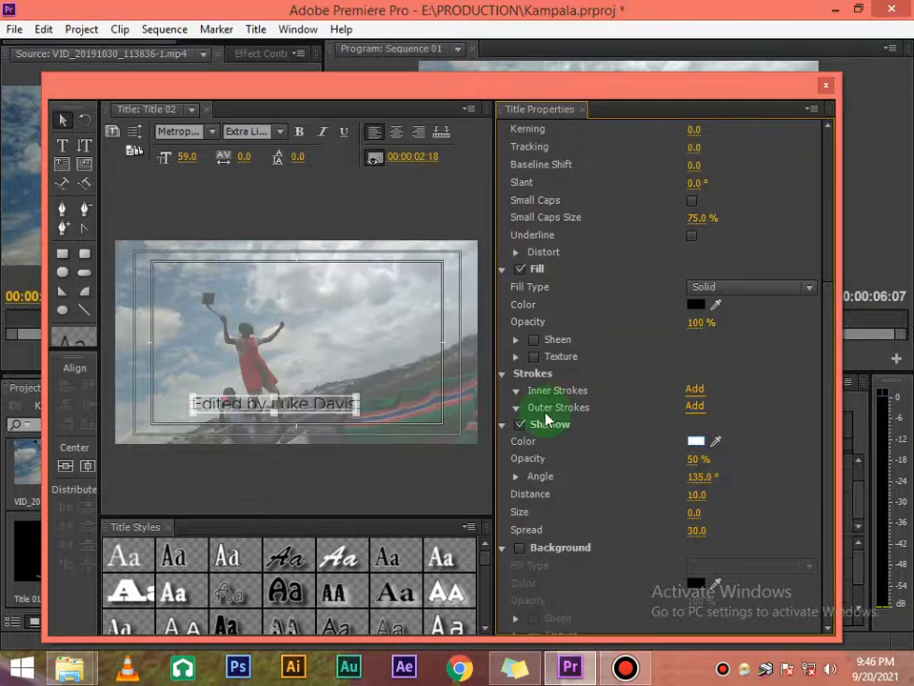
Add a solid white outer Edge stroke to the credit text and set its size to 62.
left_click(695, 406)
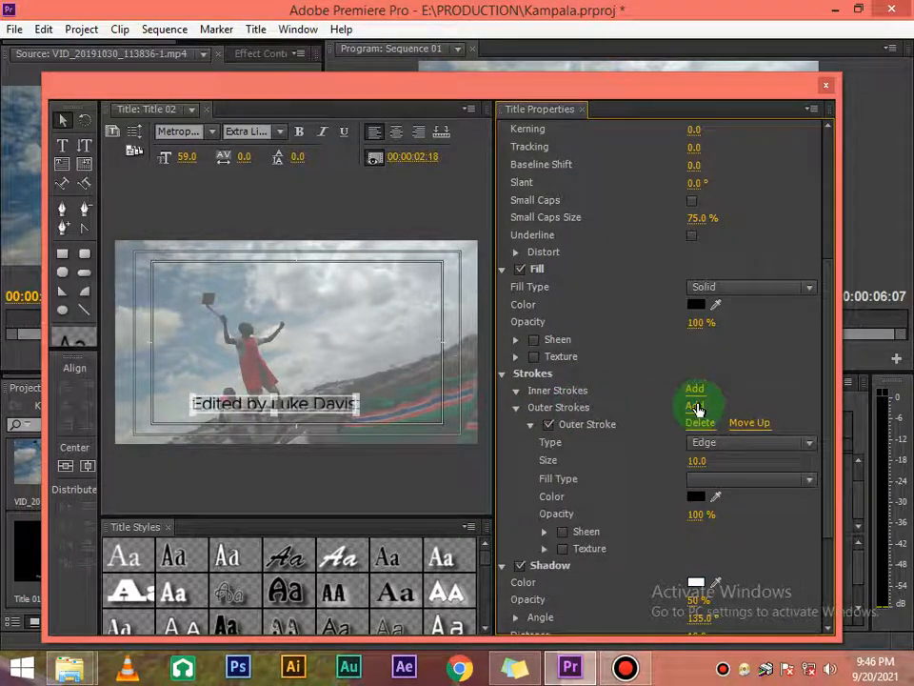
left_click(696, 496)
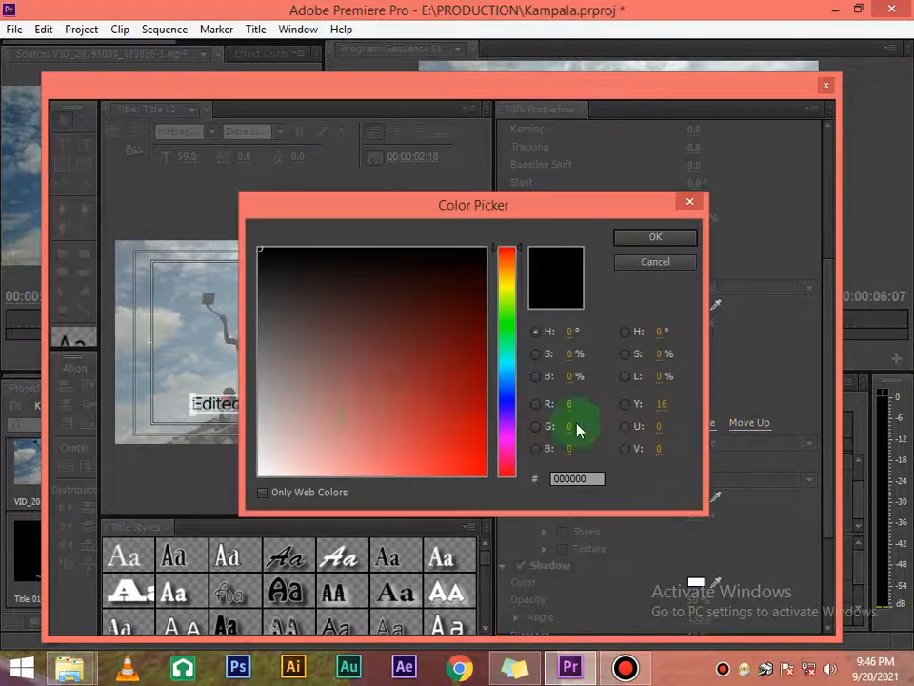
left_click(260, 484)
left_click(655, 238)
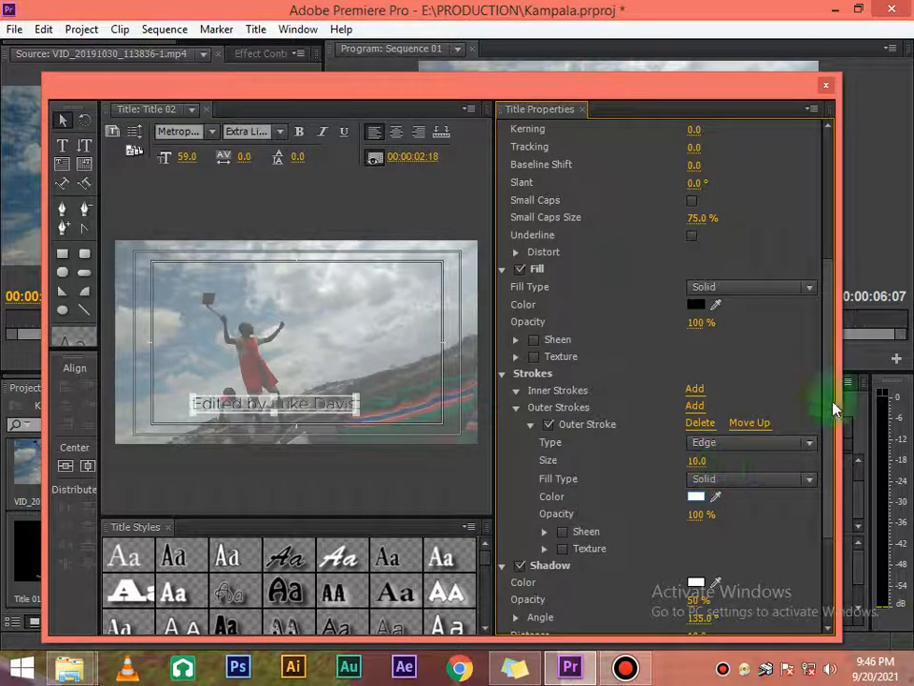
scroll(831, 419, "down", 1)
scroll(831, 419, "down", 5)
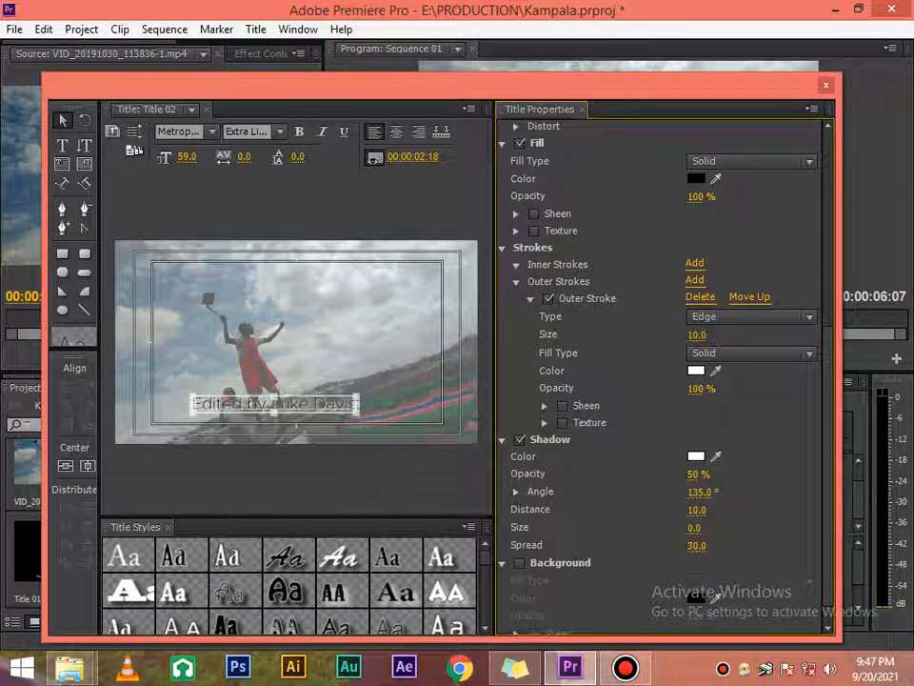
mouse_move(697, 335)
left_mouse_down()
mouse_move(727, 336)
mouse_move(701, 336)
left_mouse_up()
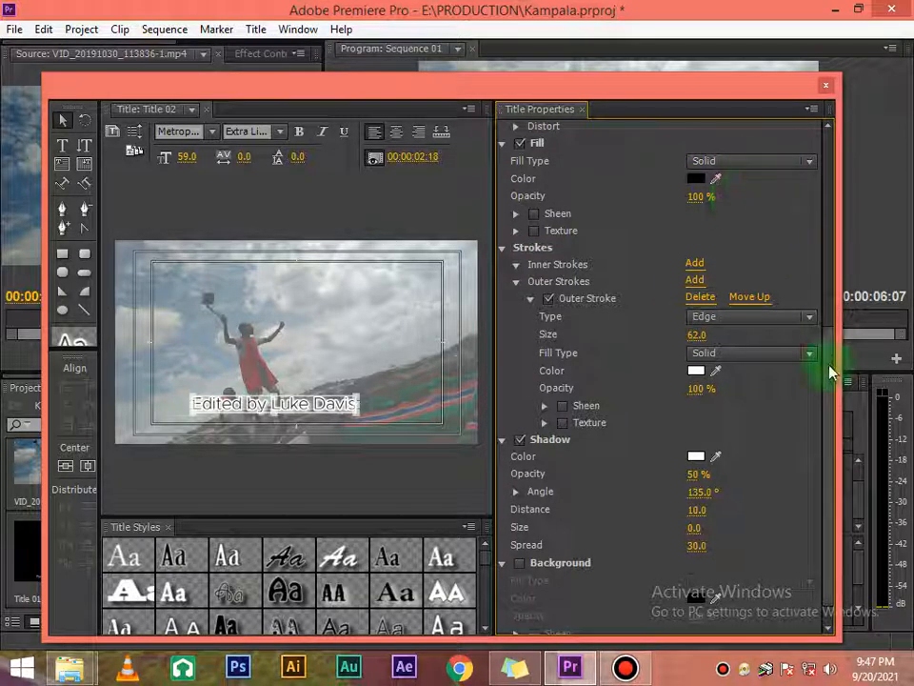
Set the credit text's font style to Semi Bold and its font size to 49, then close the title.
left_click_drag(825, 363, 827, 163)
left_click(781, 290)
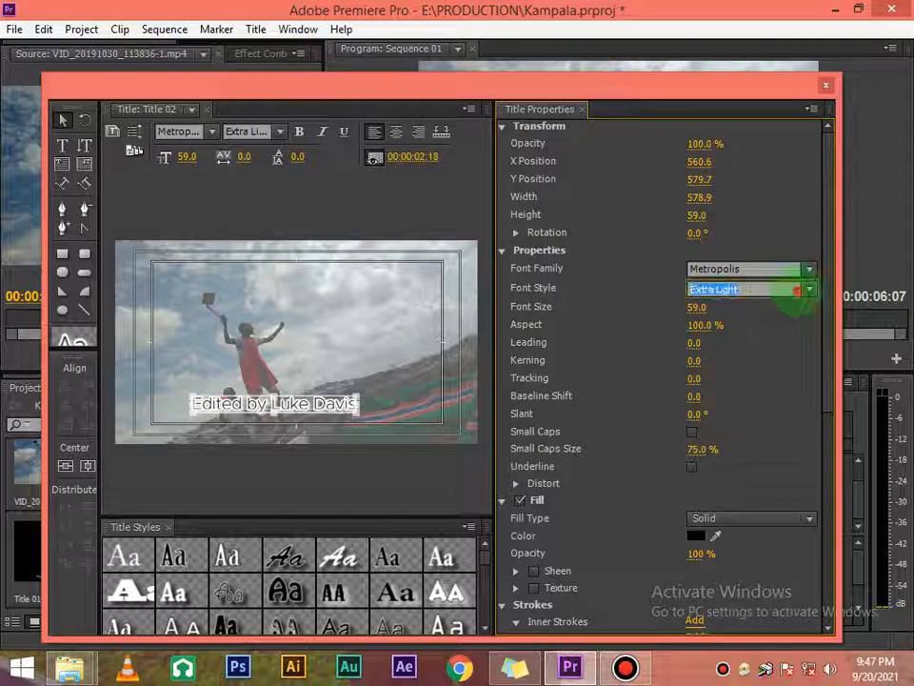
left_click(810, 290)
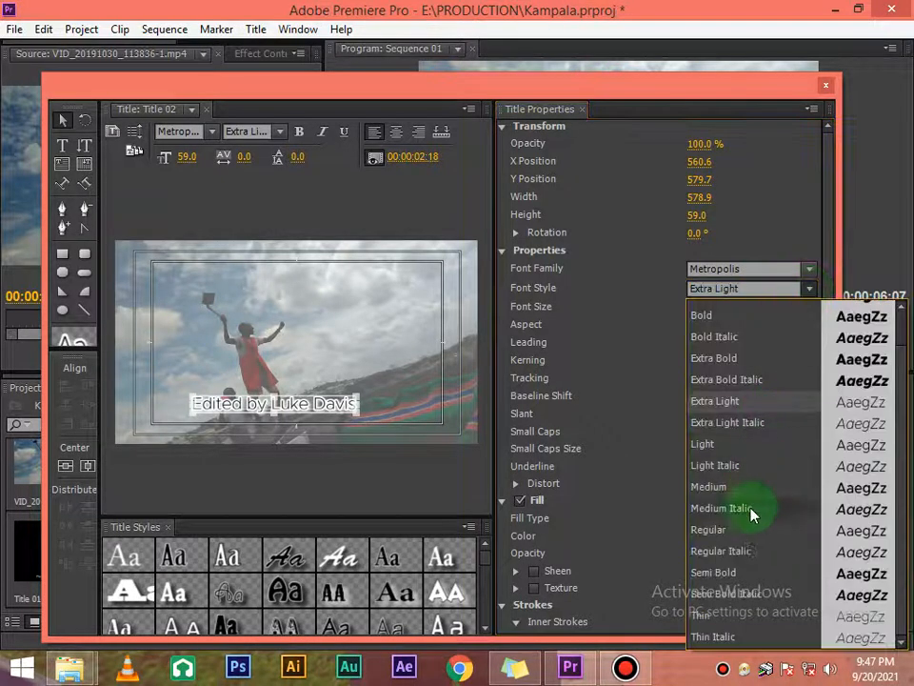
left_click(724, 531)
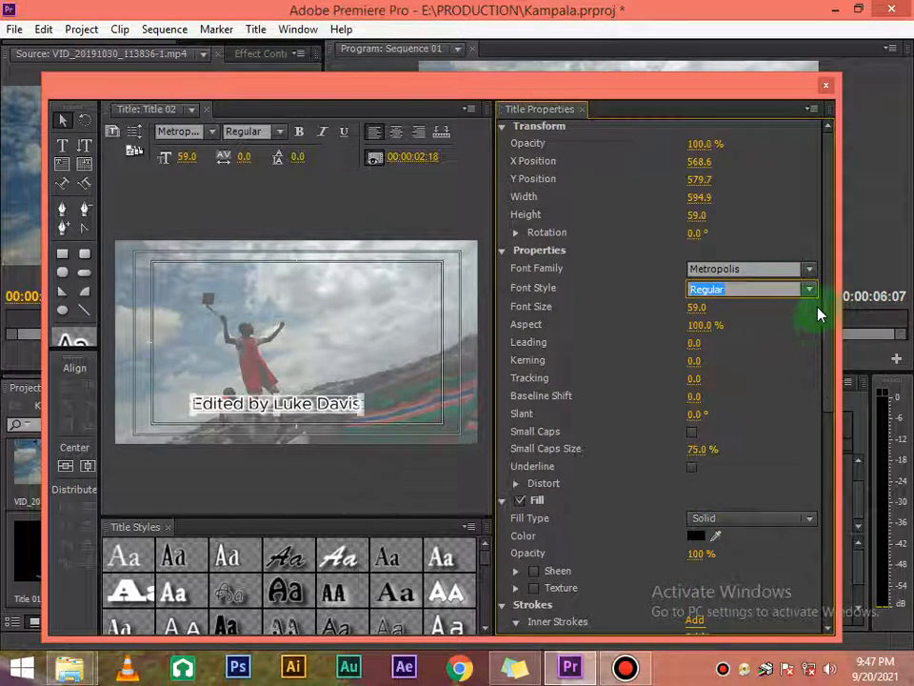
left_click(810, 289)
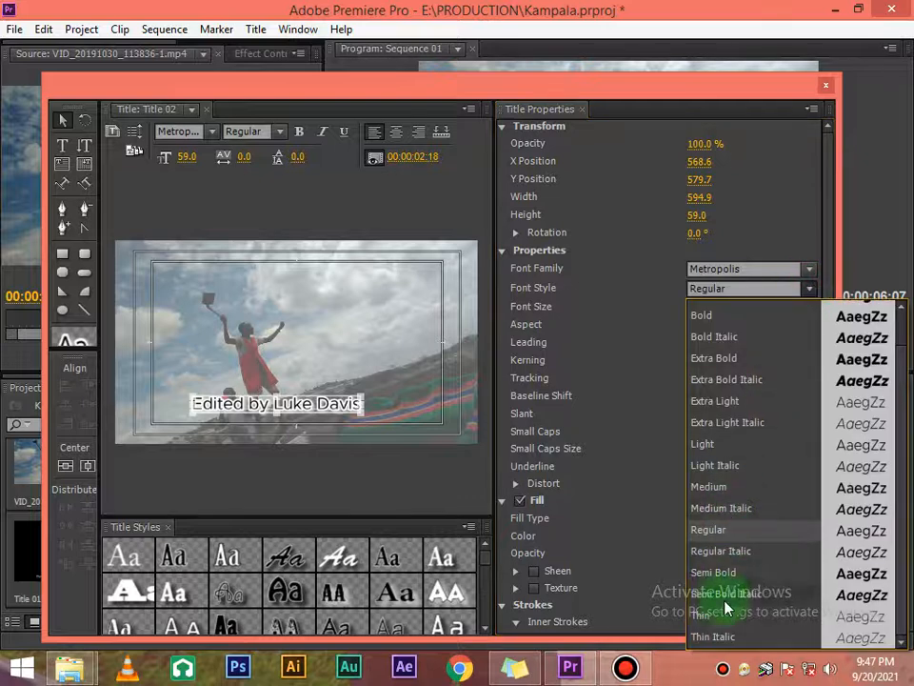
left_click(730, 575)
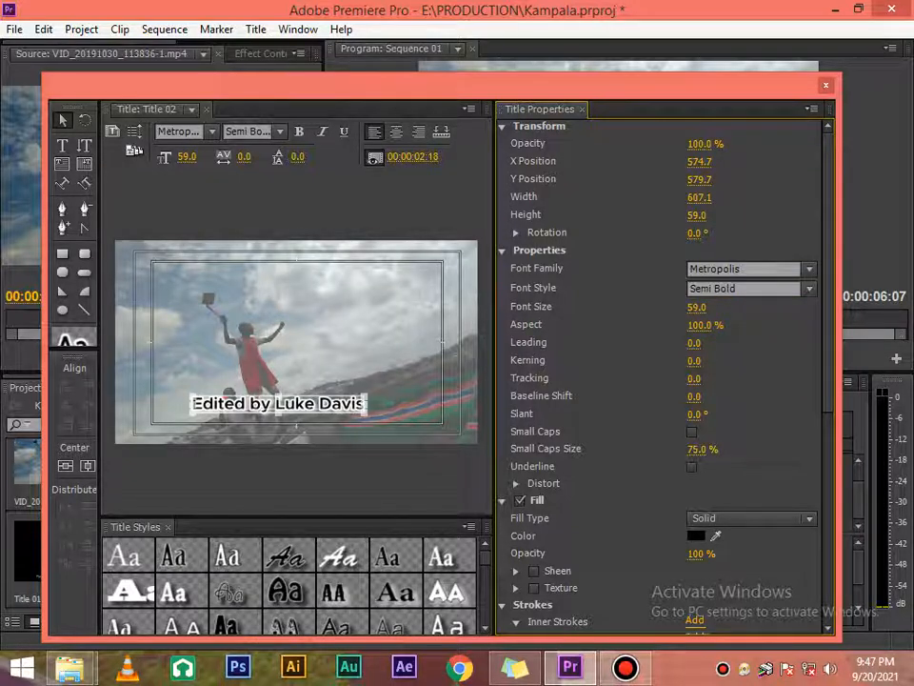
left_click_drag(700, 312, 670, 313)
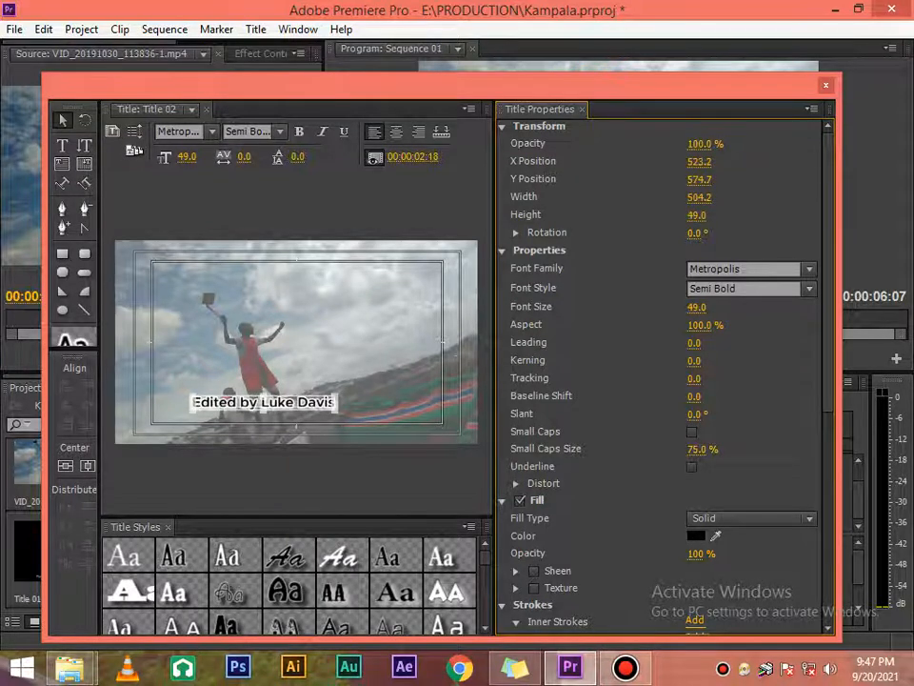
left_click(468, 229)
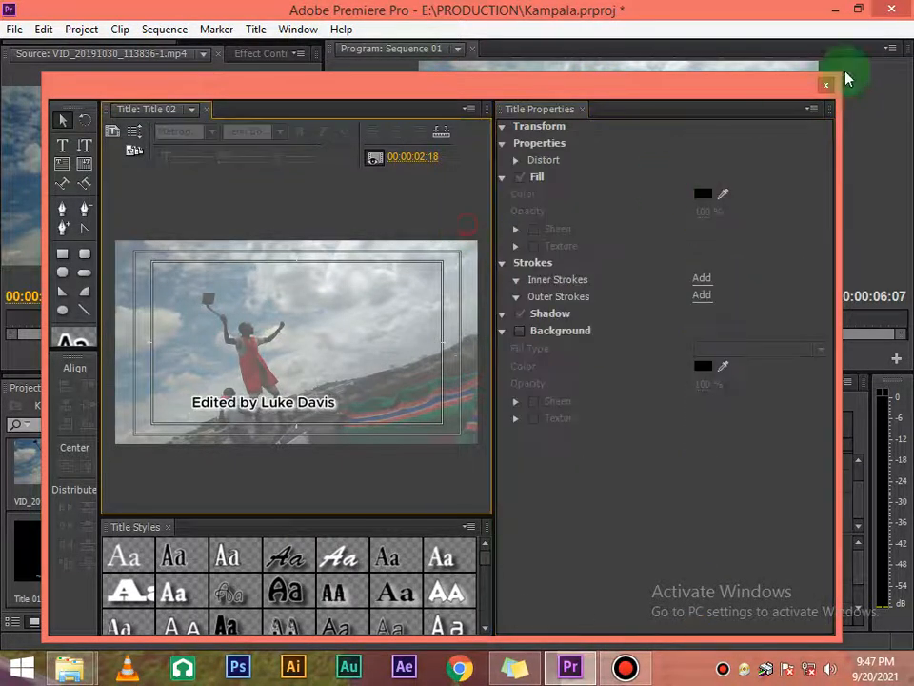
left_click(825, 88)
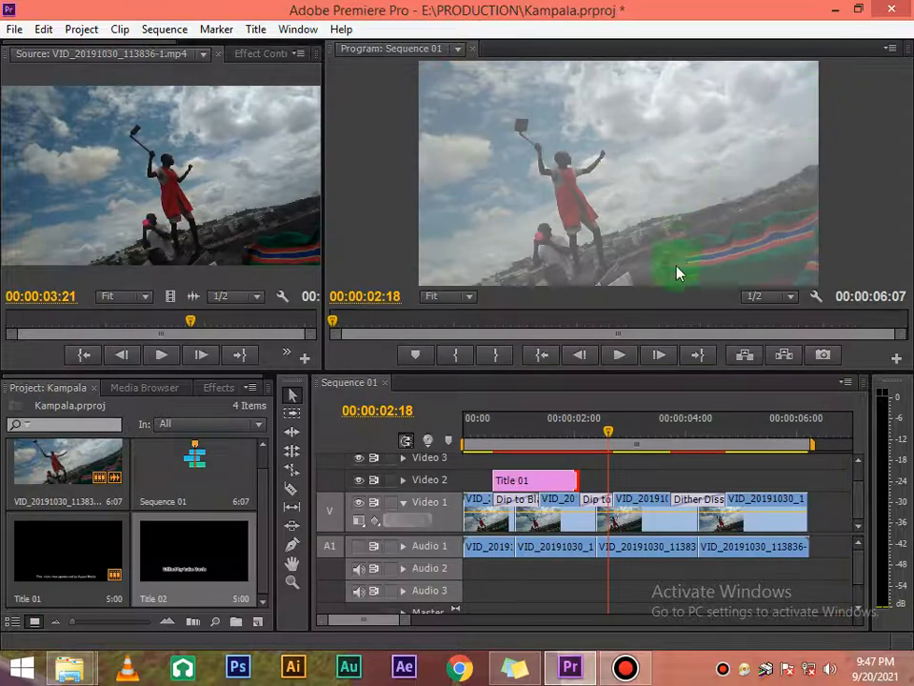
Reopen Title 02, move its credit text lower to about X 568, Y 654, and close the title.
double_click(203, 547)
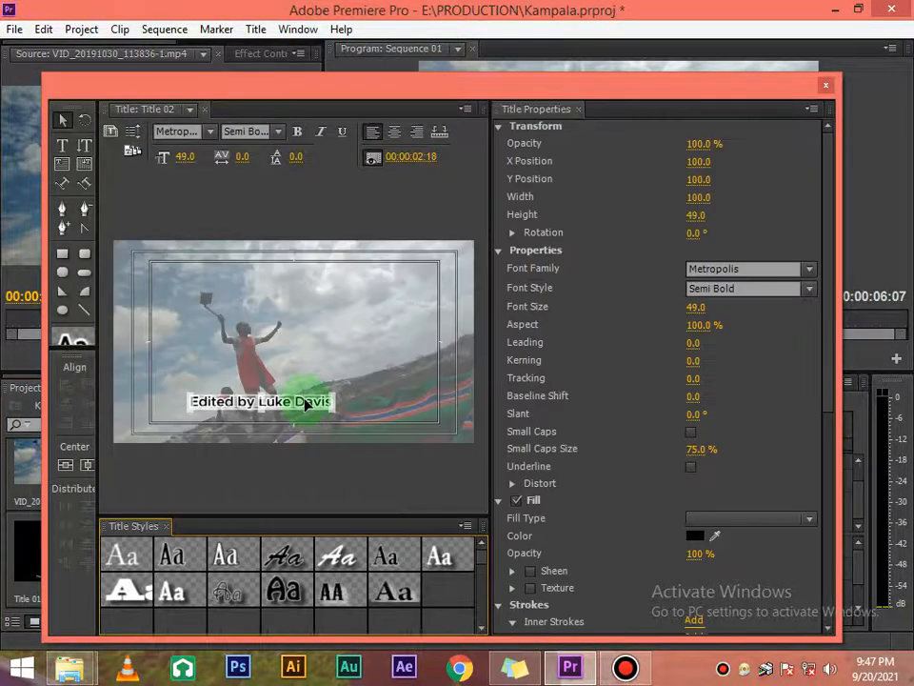
left_click_drag(305, 404, 317, 427)
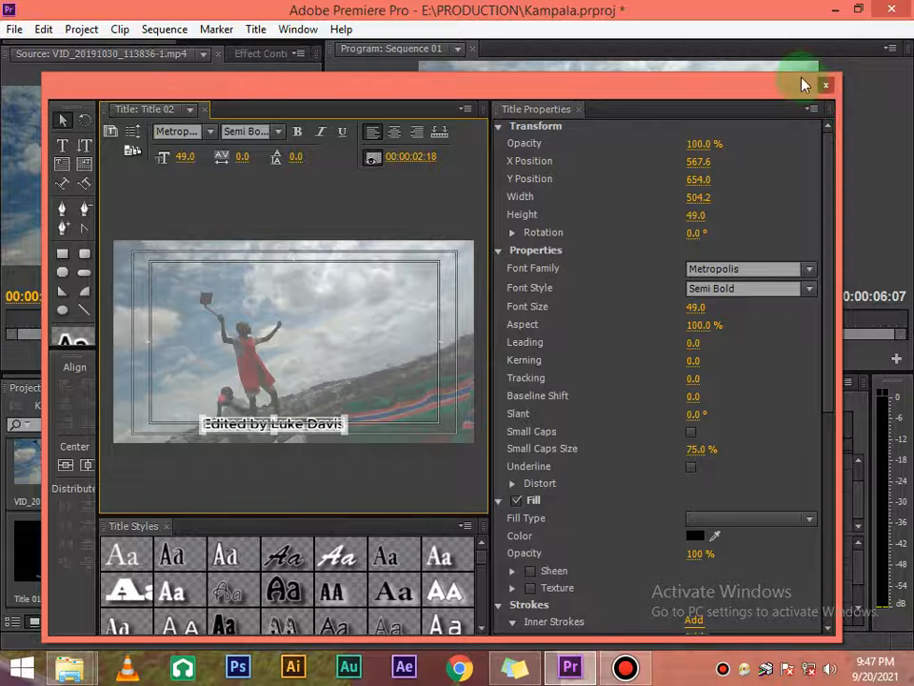
left_click(825, 85)
Place Title 02 on Video 2 from the start of the third clip and trim its end to about 00:00:04:00.
left_click_drag(173, 575, 614, 476)
left_click_drag(400, 620, 434, 612)
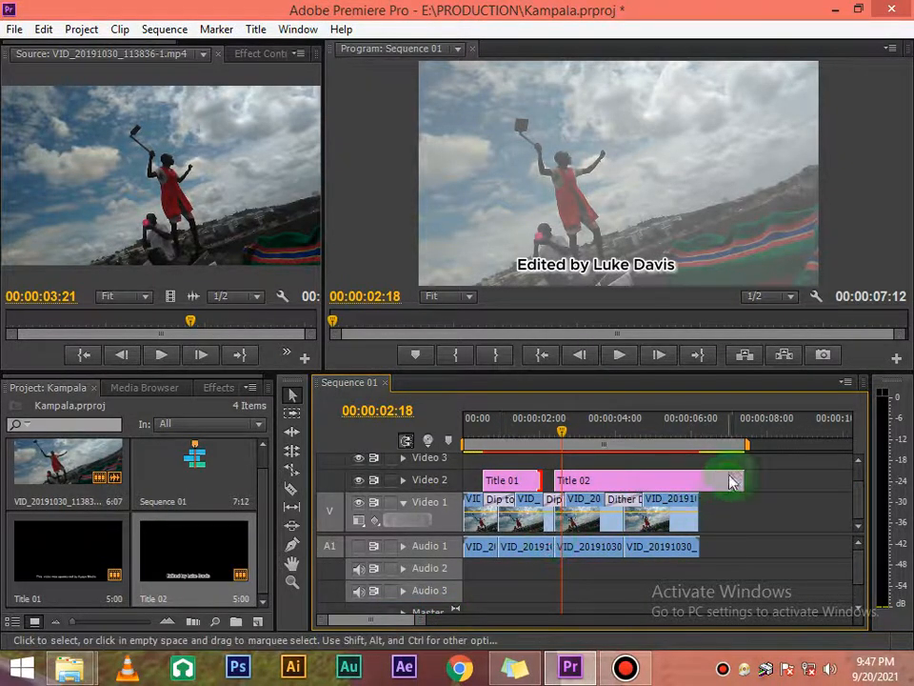
left_click_drag(731, 480, 612, 481)
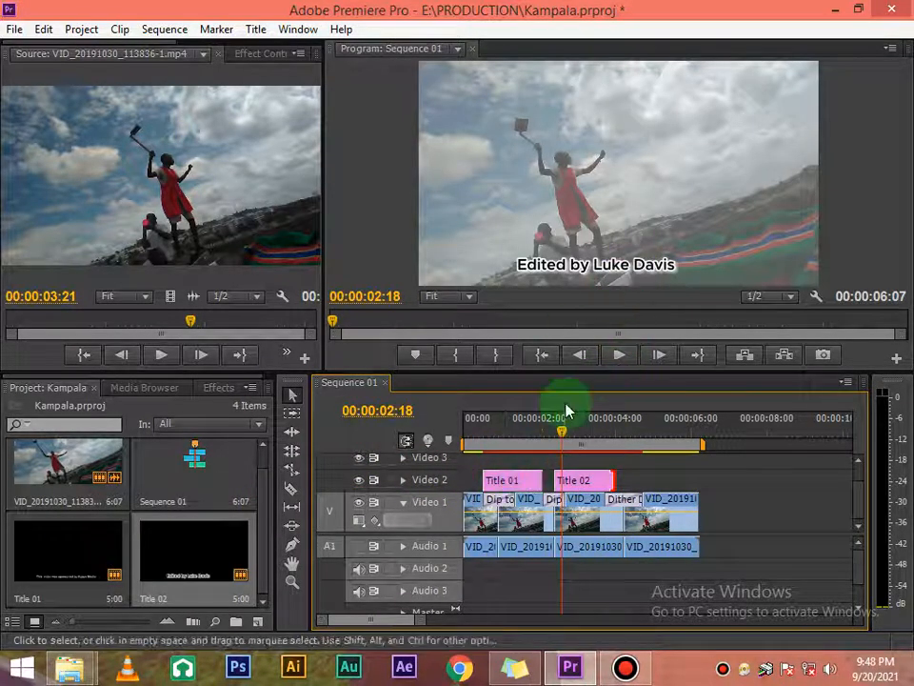
Play the sequence from the beginning through both titles to review them, stopping at 00:00:03:14.
left_click(582, 436)
left_click_drag(588, 440, 444, 497)
left_click(615, 367)
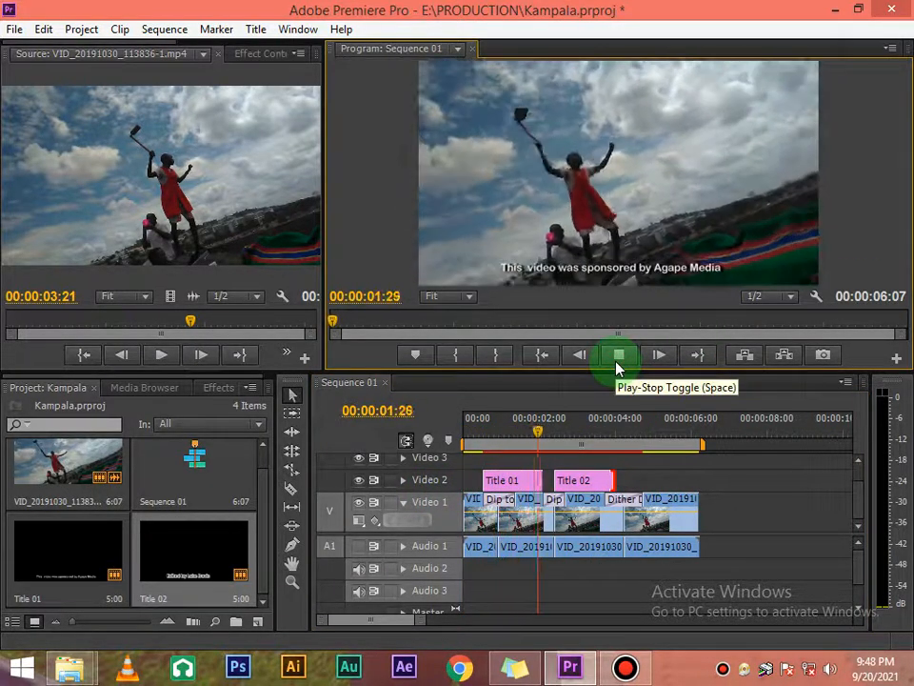
left_click(615, 367)
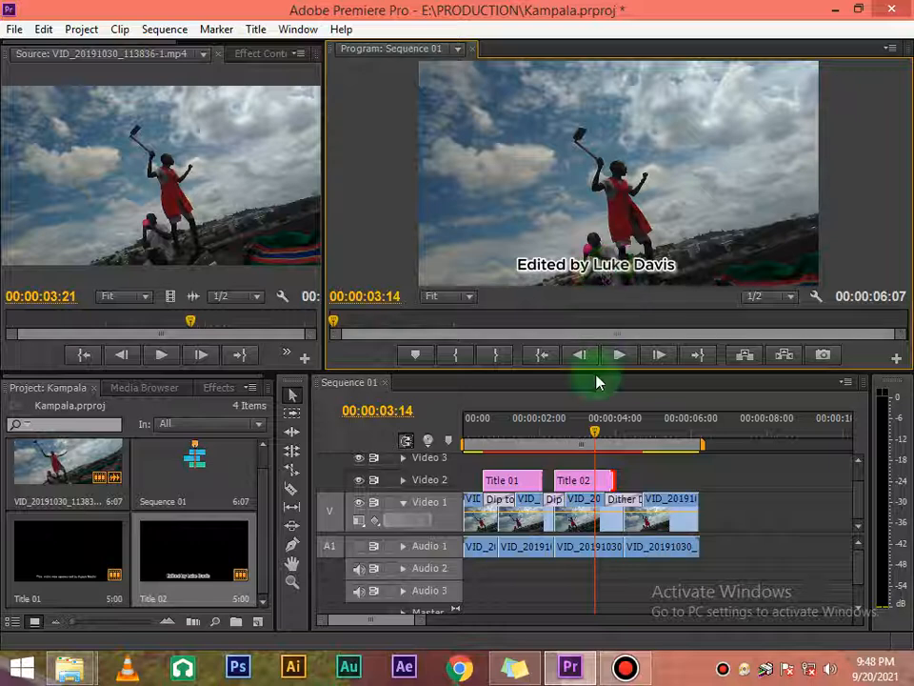
Select the Title 01 clip on Video 2 and show its effect controls.
left_click_drag(598, 436, 523, 428)
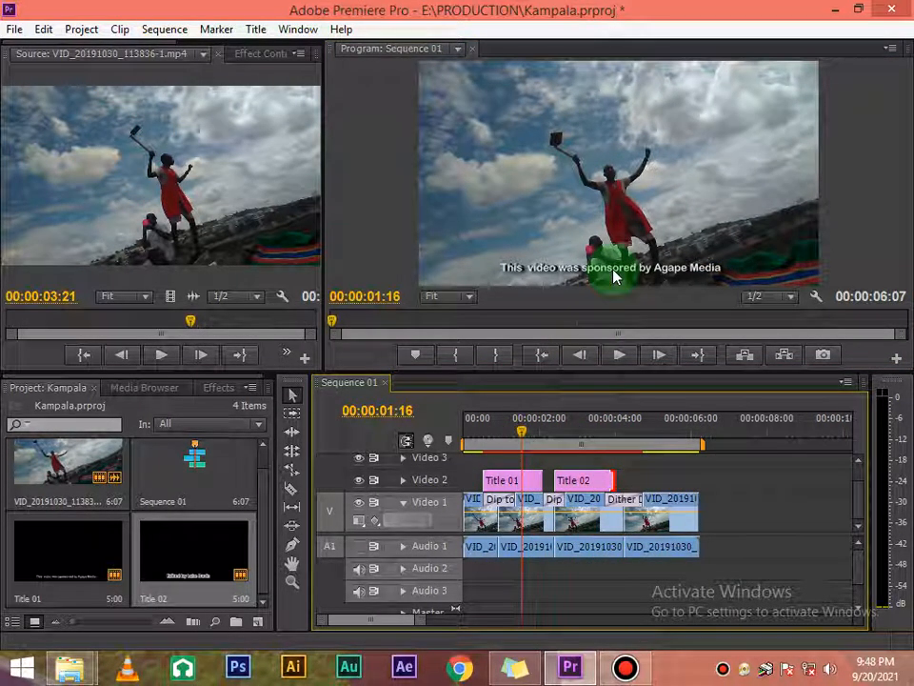
left_click(499, 486)
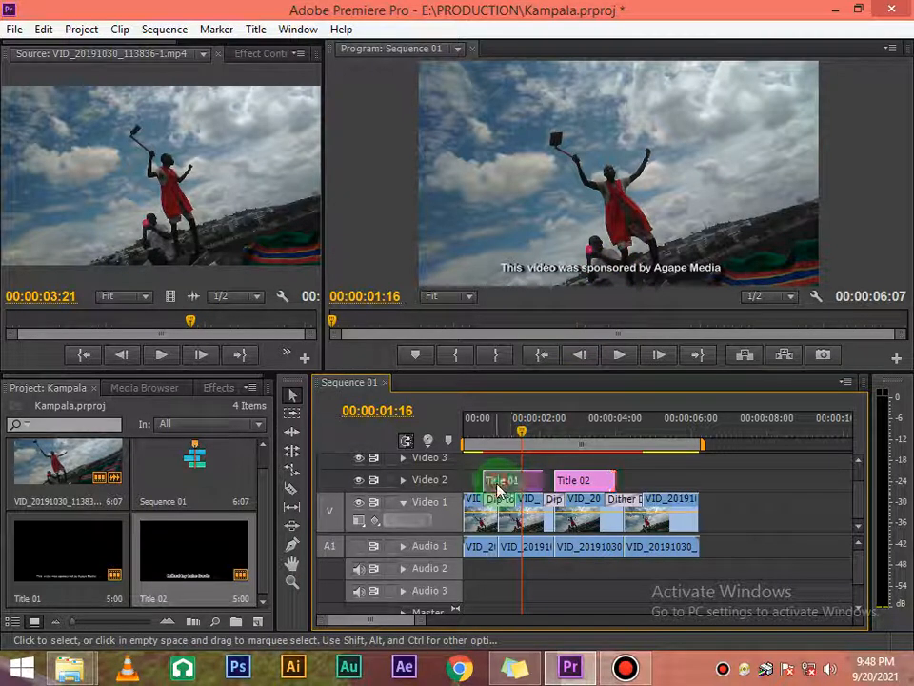
double_click(510, 487)
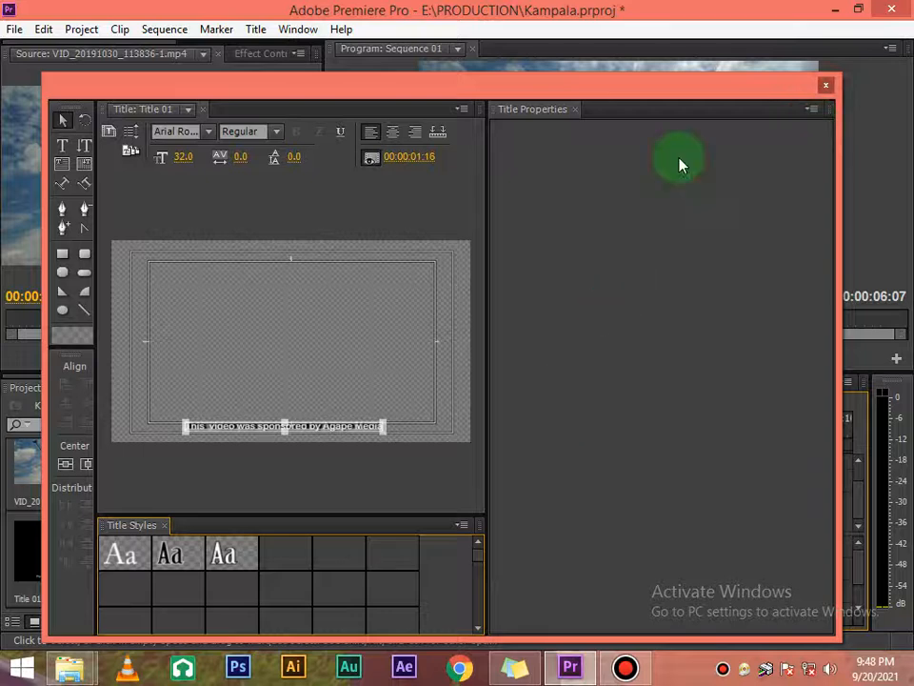
left_click(826, 84)
left_click(510, 486)
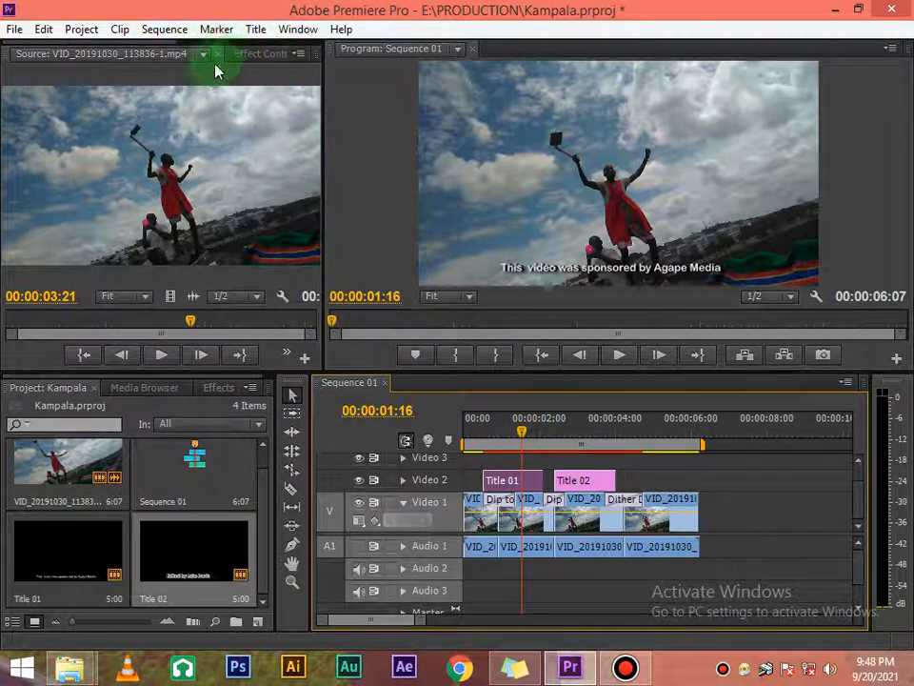
left_click(271, 54)
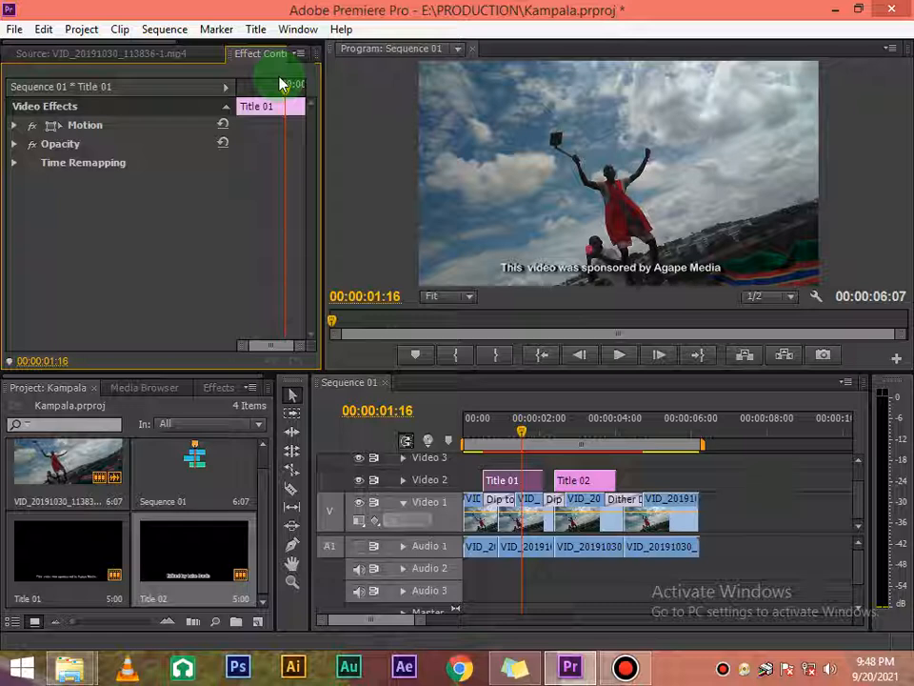
left_click(609, 678)
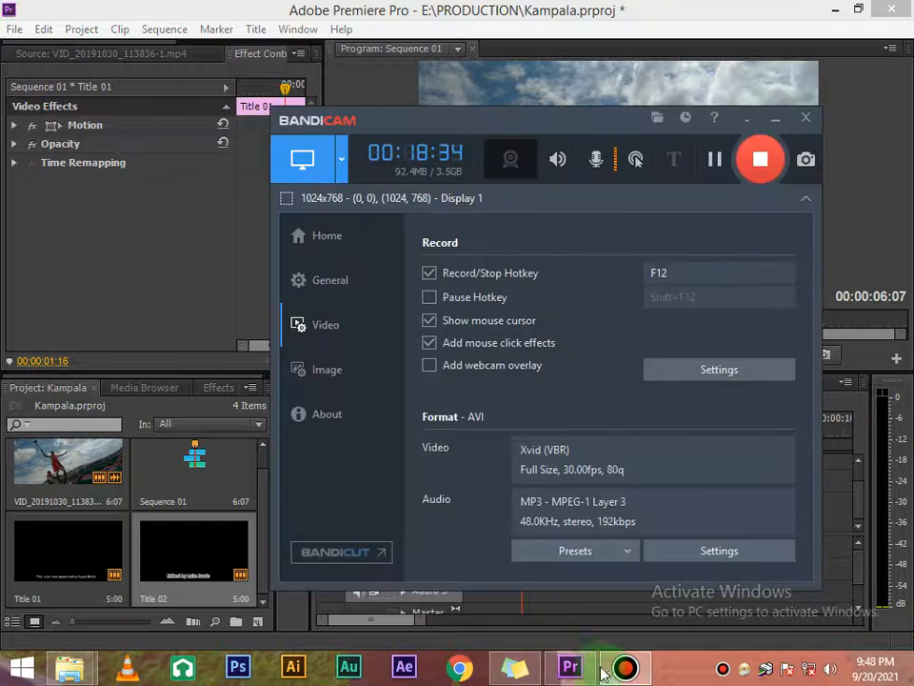
left_click(774, 120)
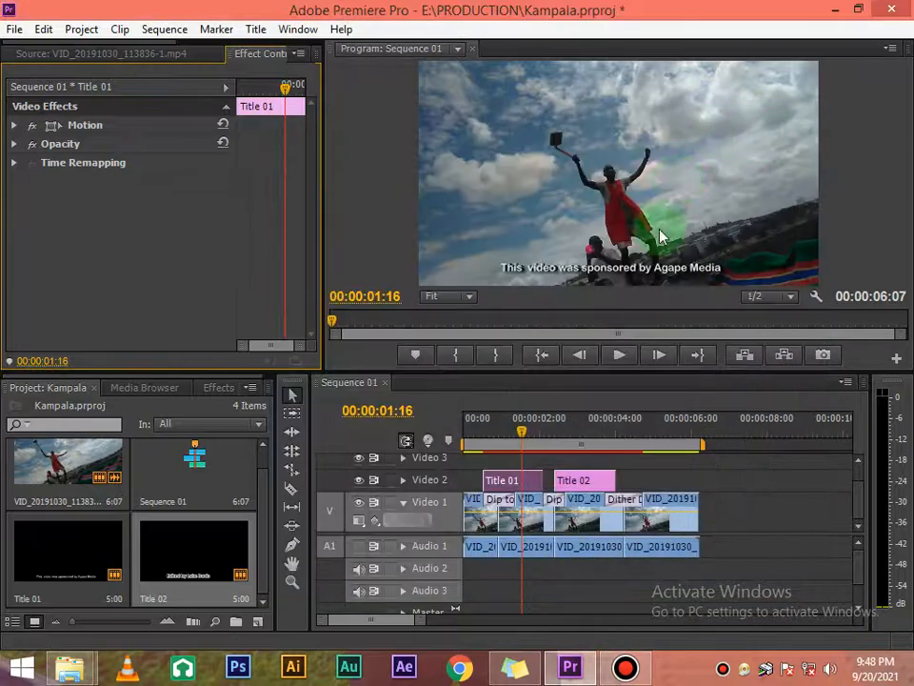
Move the playhead to 00:00:01:03 and expand the Motion properties of Title 01.
left_click(516, 432)
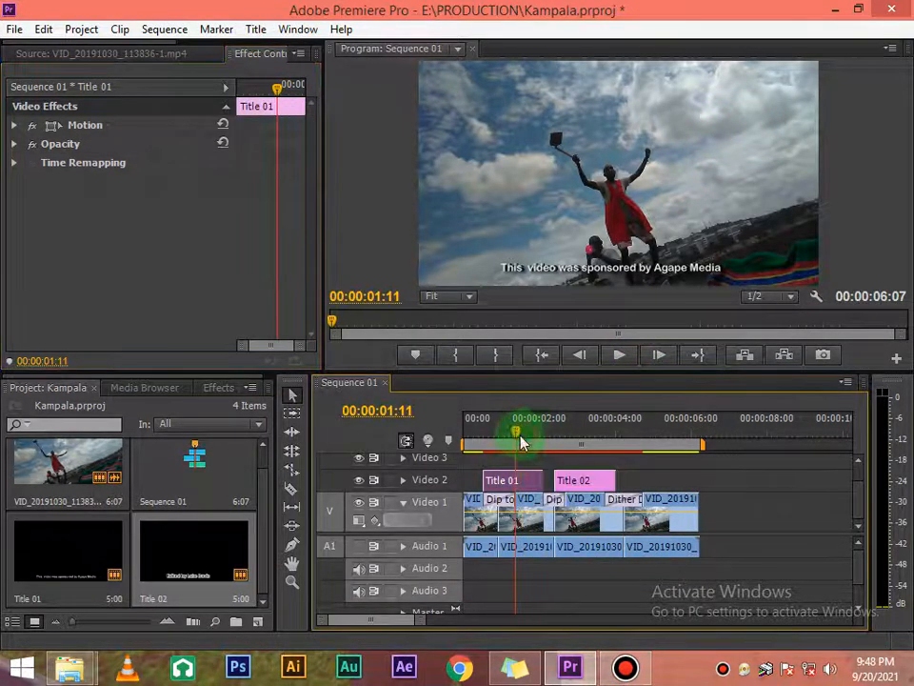
left_click_drag(516, 434, 505, 434)
scroll(270, 49, "down", 3)
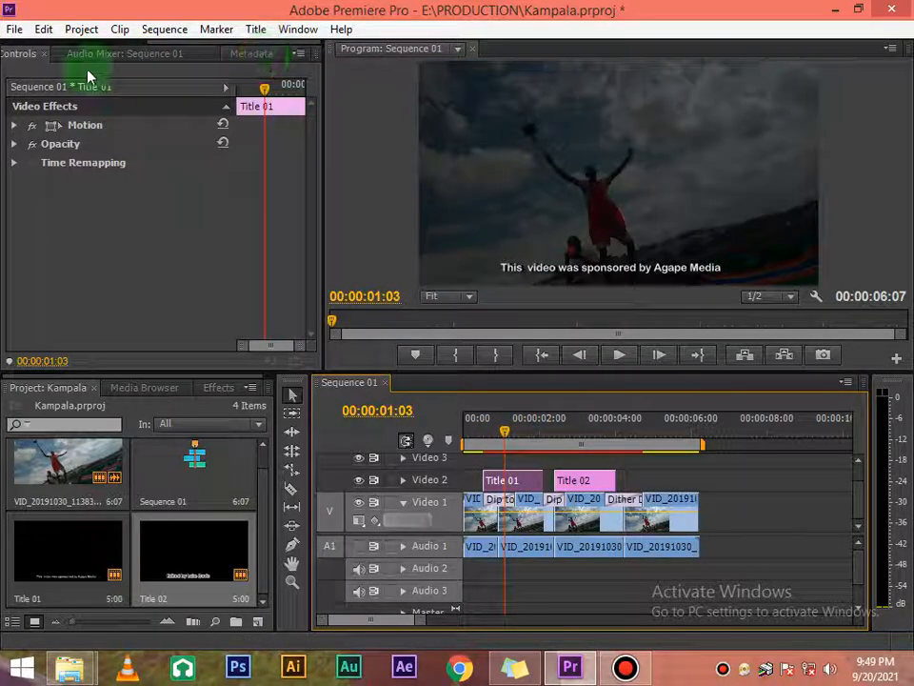
left_click(28, 63)
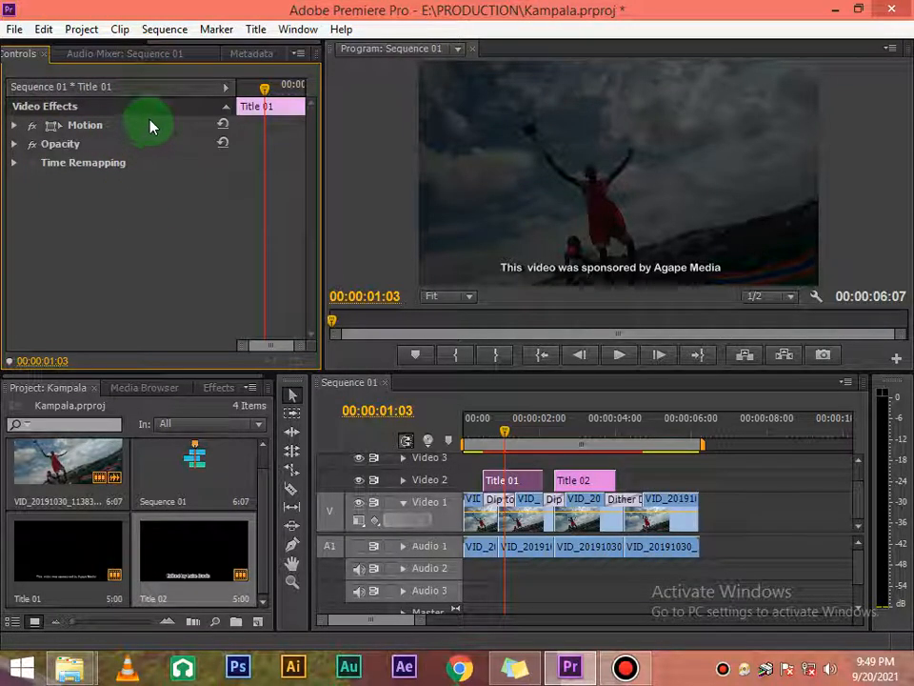
left_click(12, 126)
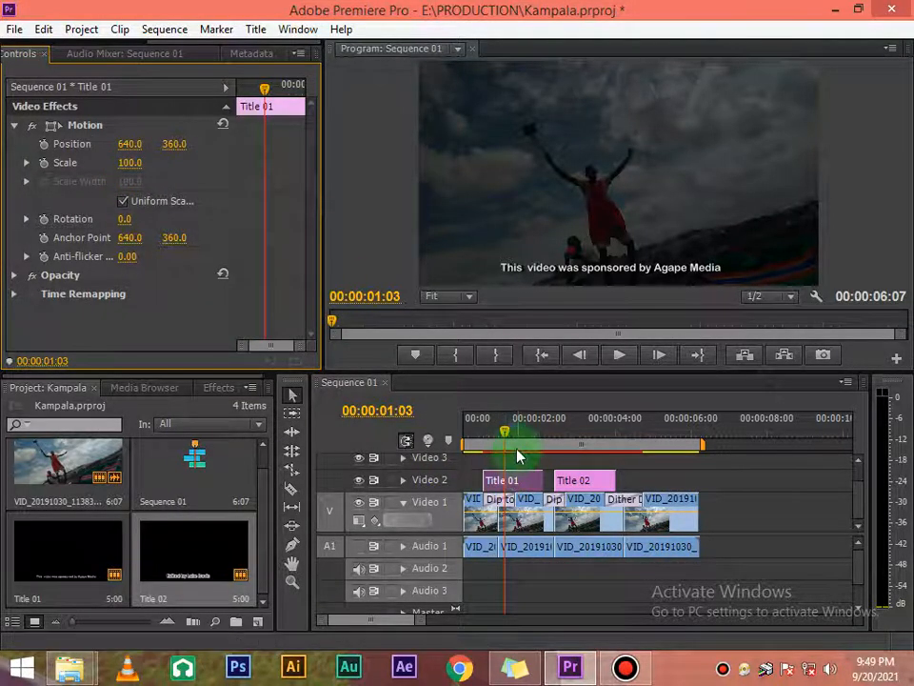
Inspect Title 01 in the title editor at 00:00:01:16, close it, and set the clip's Scale to 105.0.
left_click_drag(560, 434, 582, 400)
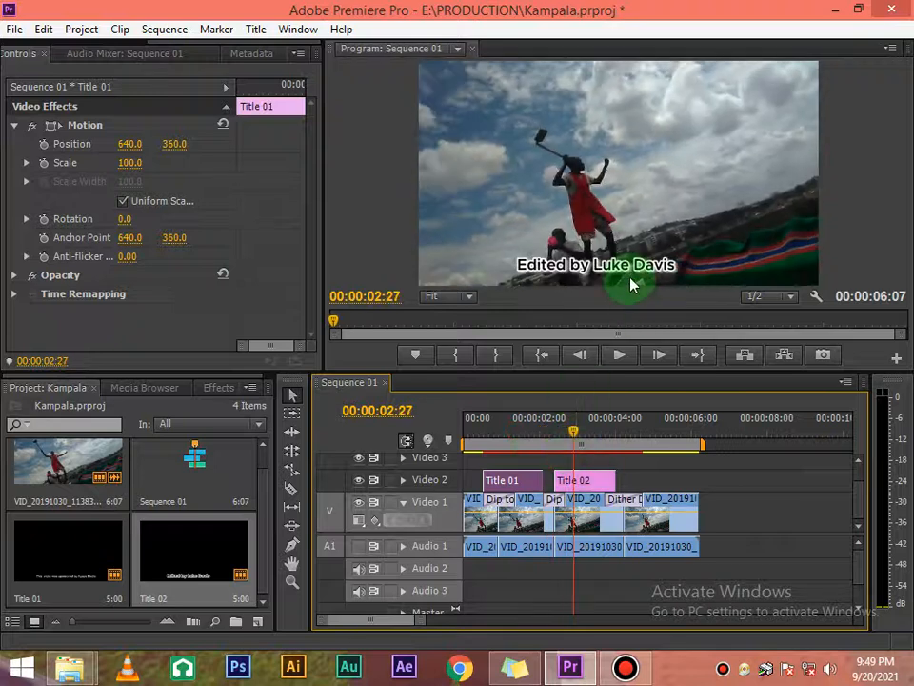
left_click_drag(550, 435, 523, 429)
double_click(91, 571)
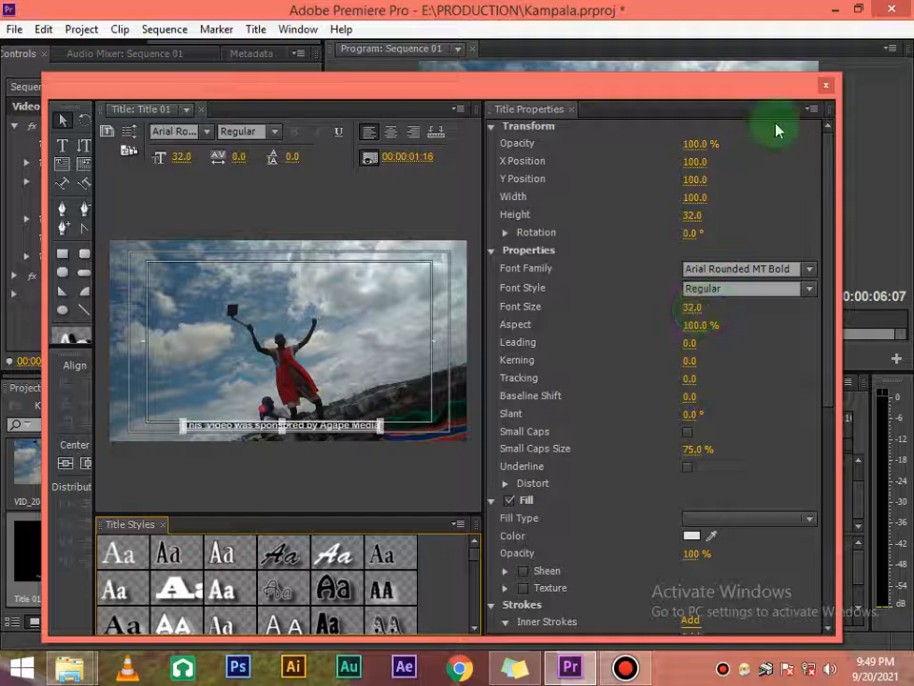
left_click(828, 85)
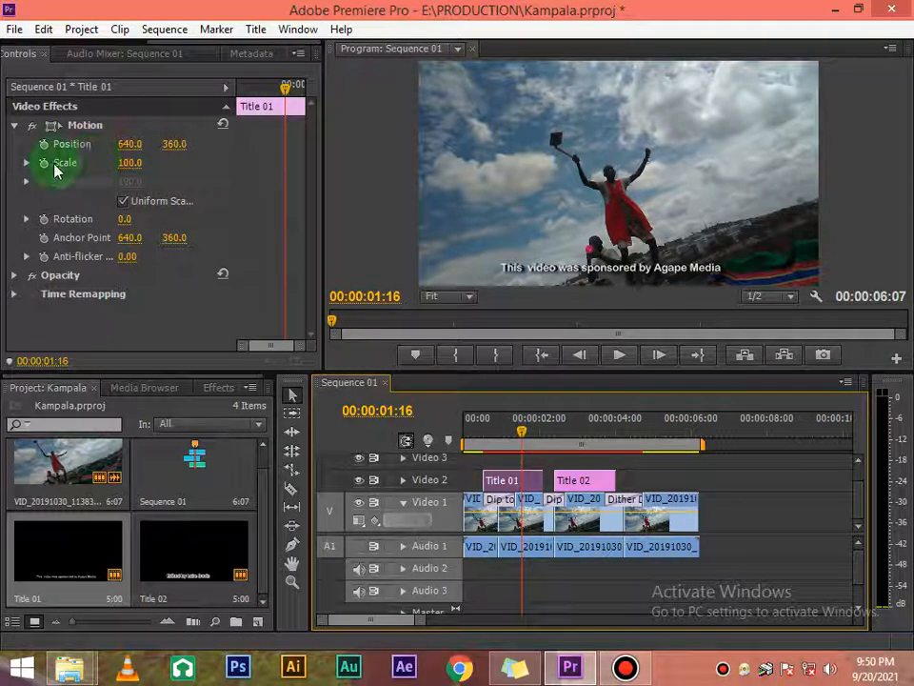
mouse_move(128, 164)
left_mouse_down()
mouse_move(139, 164)
mouse_move(51, 164)
mouse_move(126, 164)
mouse_move(126, 150)
left_mouse_up()
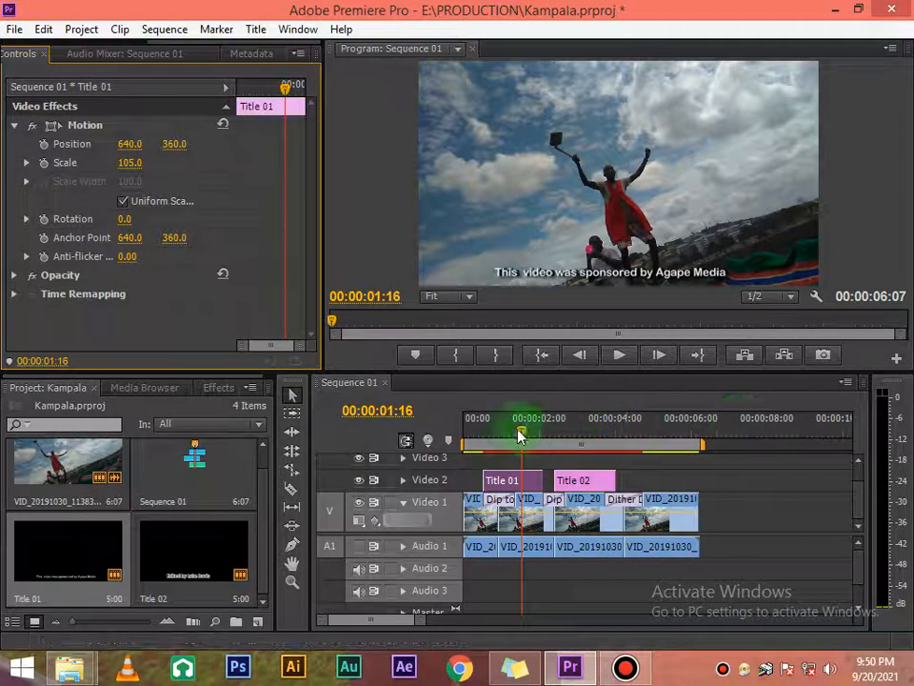
Select the Title 02 clip on Video 2 with the playhead at 00:00:03:02 and expand its Motion properties.
left_click_drag(522, 445, 580, 432)
left_click(574, 482)
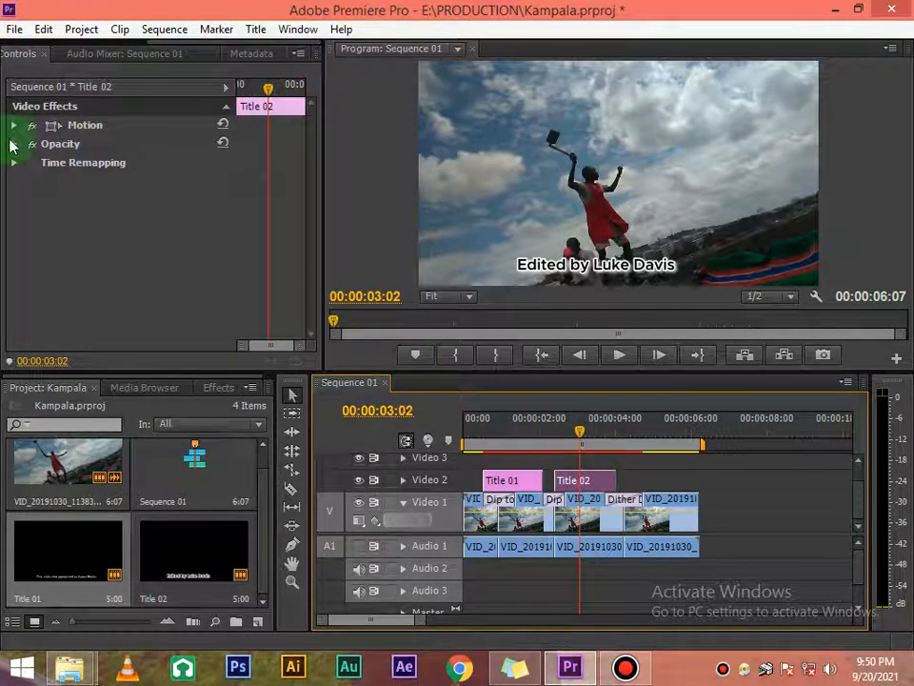
left_click(13, 127)
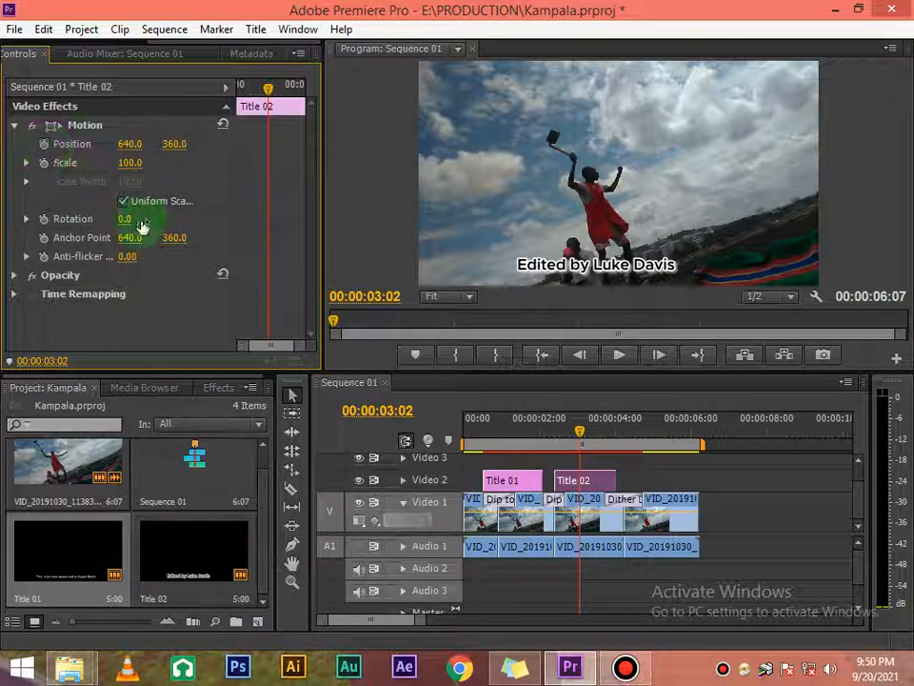
Turn on Scale keyframing for Title 02 at its start, 00:00:02:12, and set the first keyframe's Scale to 9.0.
left_click_drag(579, 434, 558, 433)
left_click(564, 484)
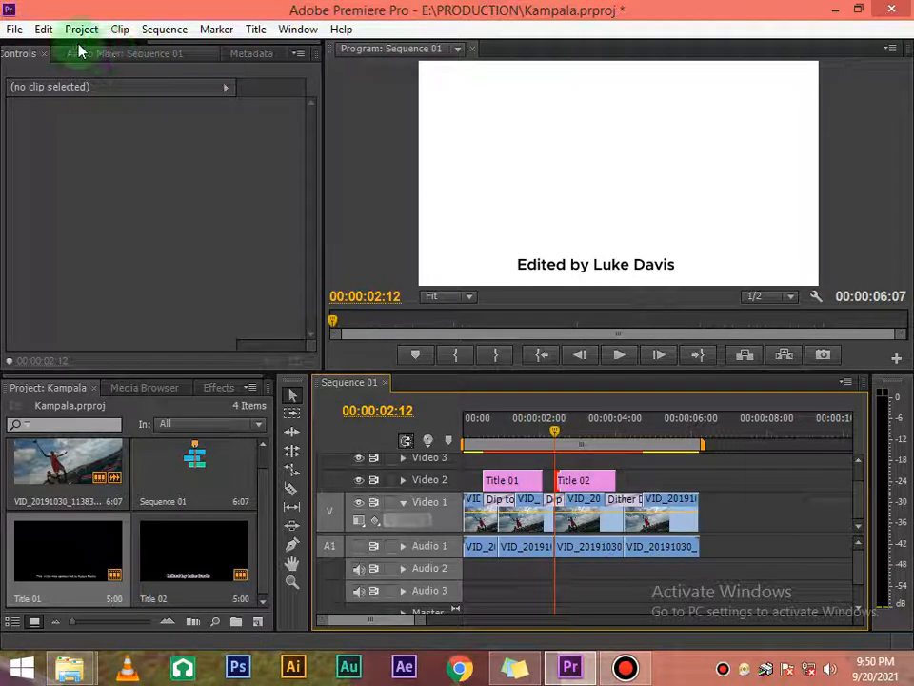
left_click(579, 483)
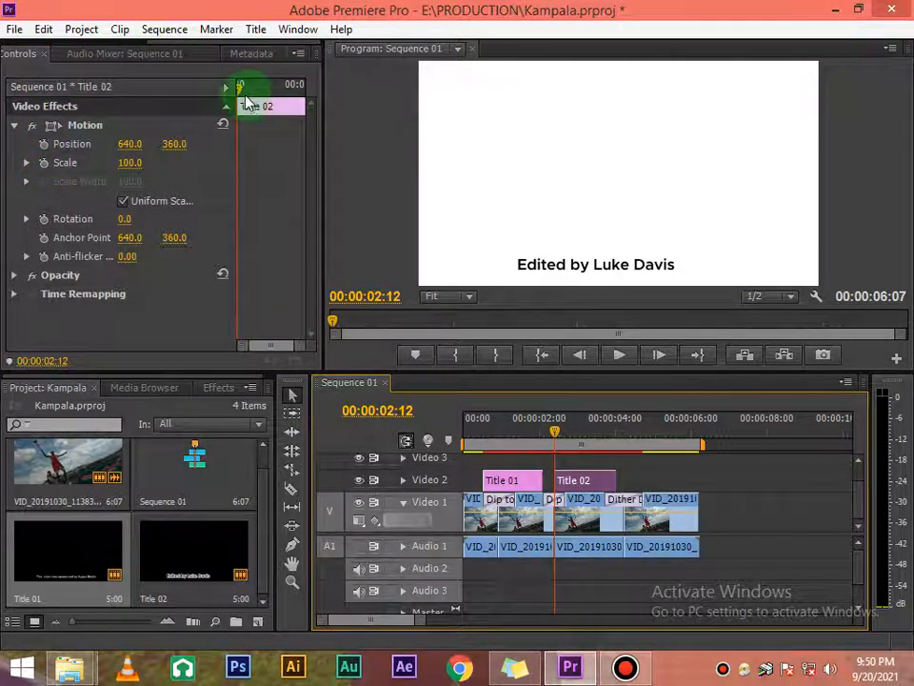
left_click_drag(244, 99, 239, 99)
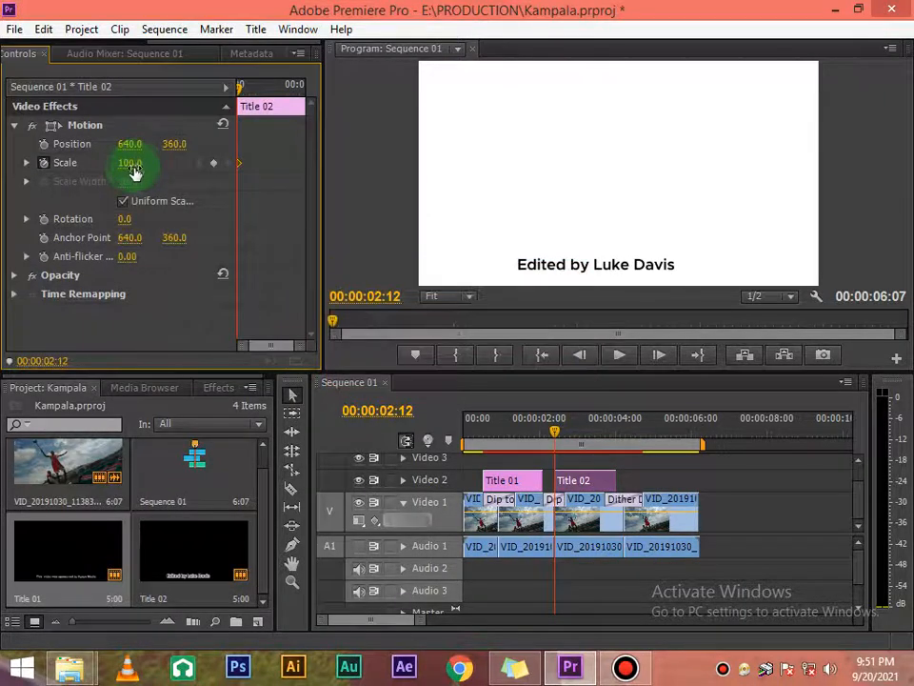
left_click_drag(123, 163, 49, 163)
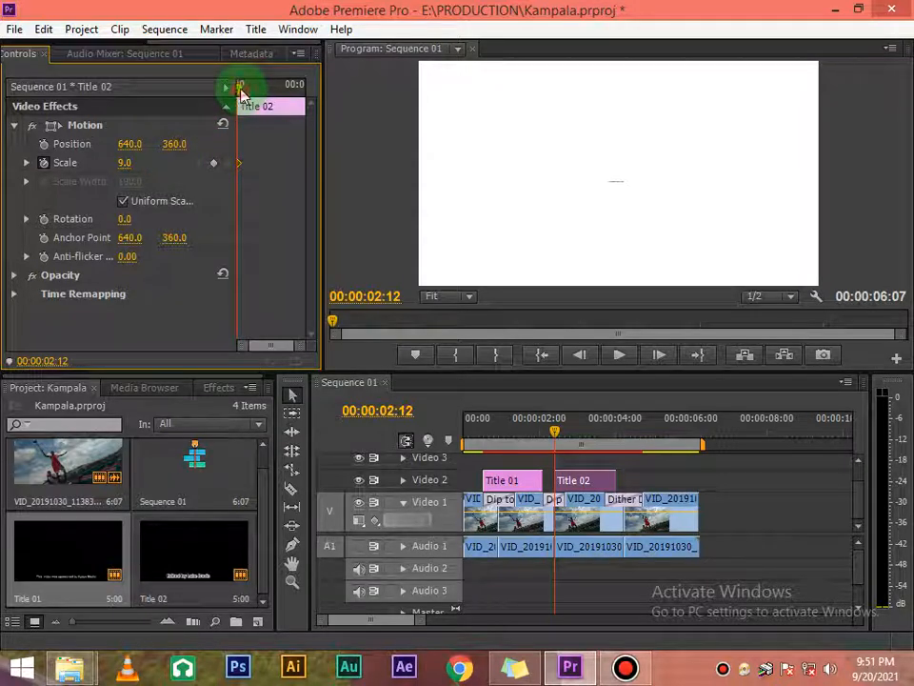
Add a second Scale keyframe to Title 02 at 00:00:02:23 and set its Scale to 104.0.
left_click_drag(241, 90, 259, 99)
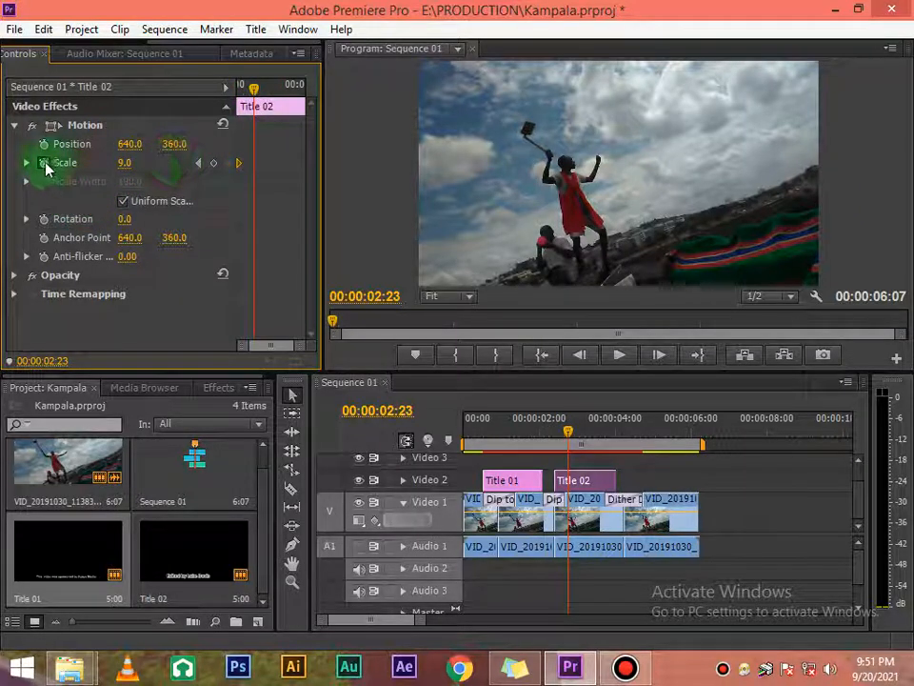
left_click(214, 163)
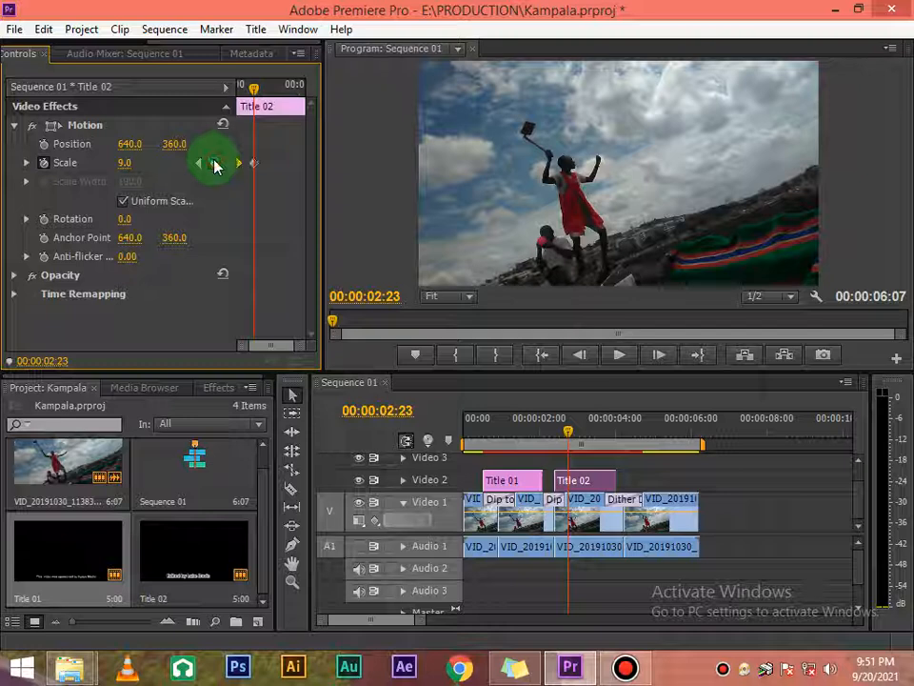
left_click(253, 165)
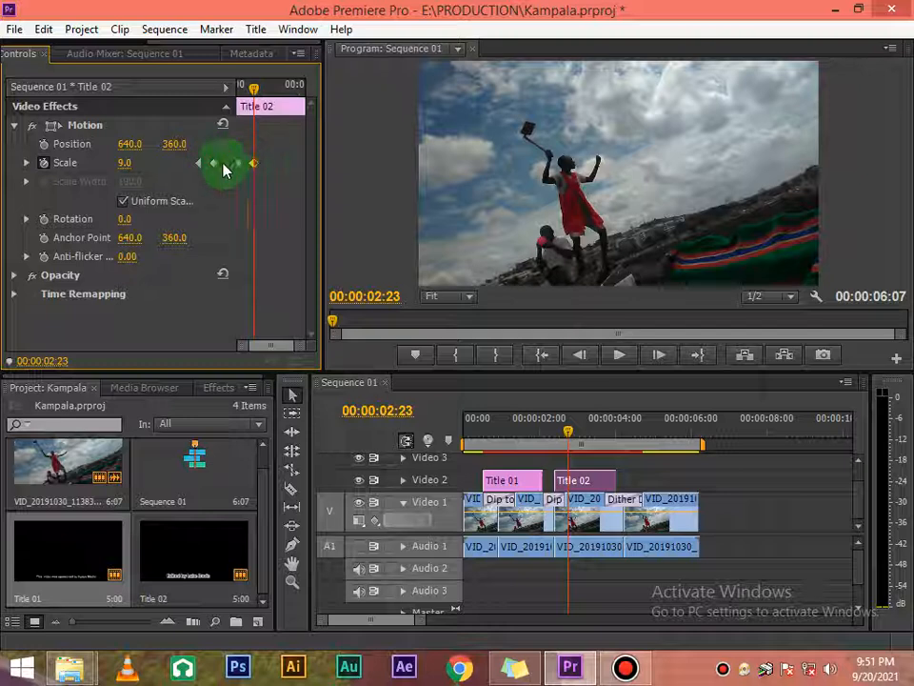
left_click_drag(125, 164, 173, 163)
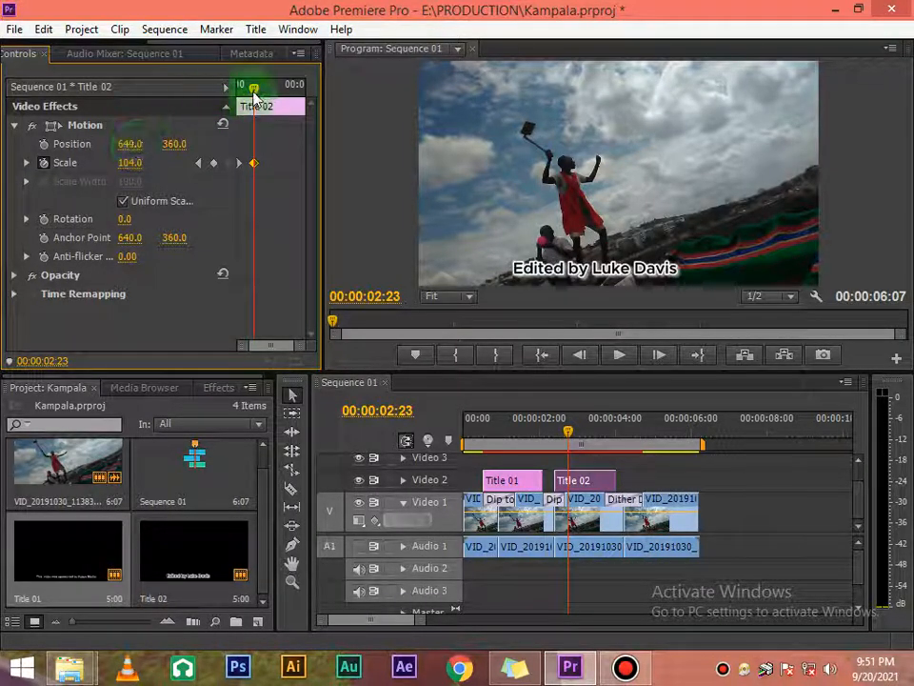
Widen the effect controls area and add a third Scale keyframe at Title 02's end, 00:00:04:00.
left_click_drag(256, 95, 312, 101)
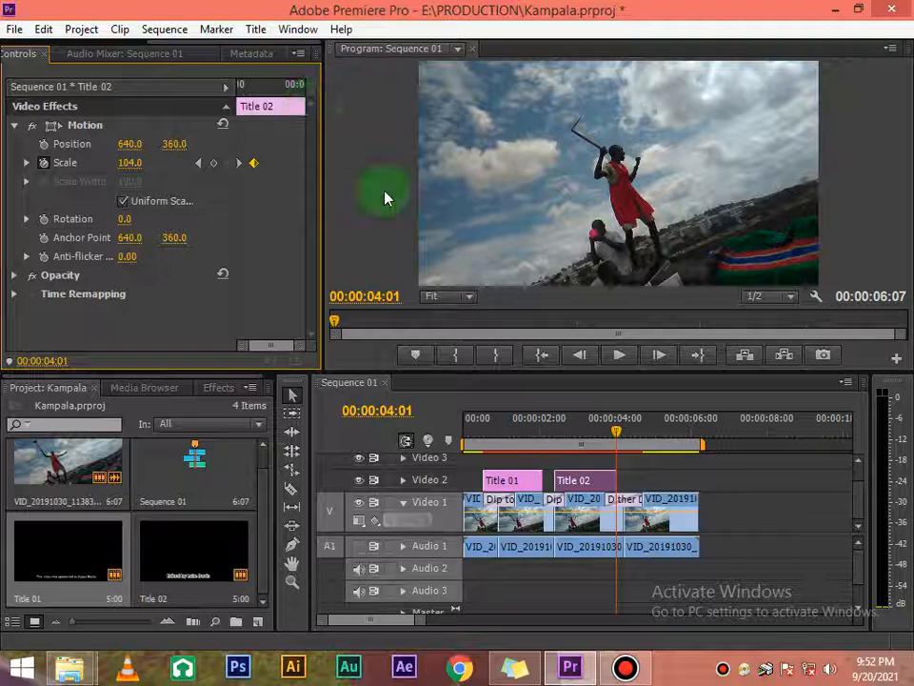
left_click_drag(284, 348, 293, 349)
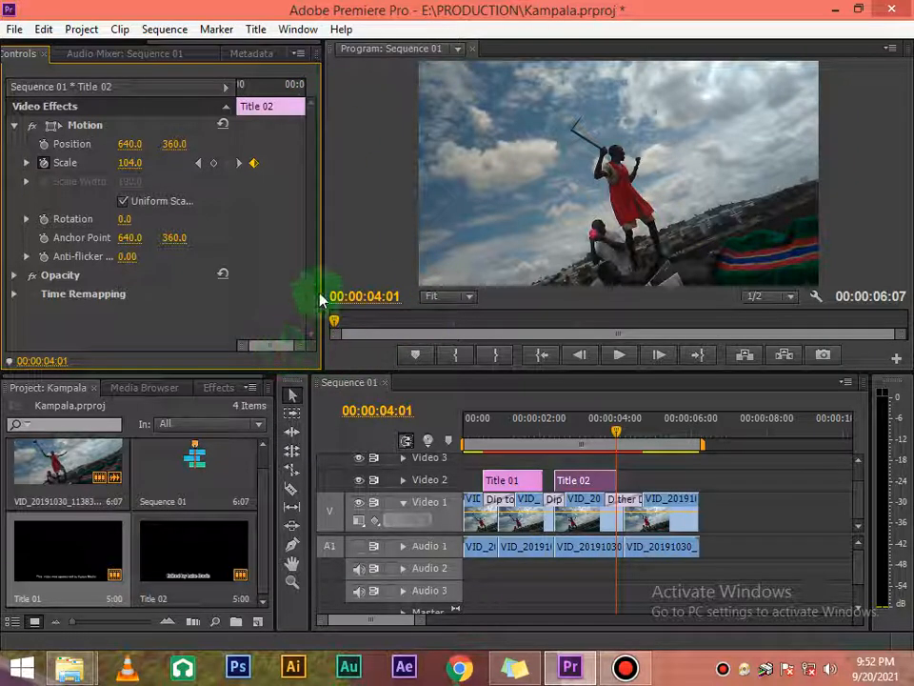
left_click_drag(320, 278, 371, 291)
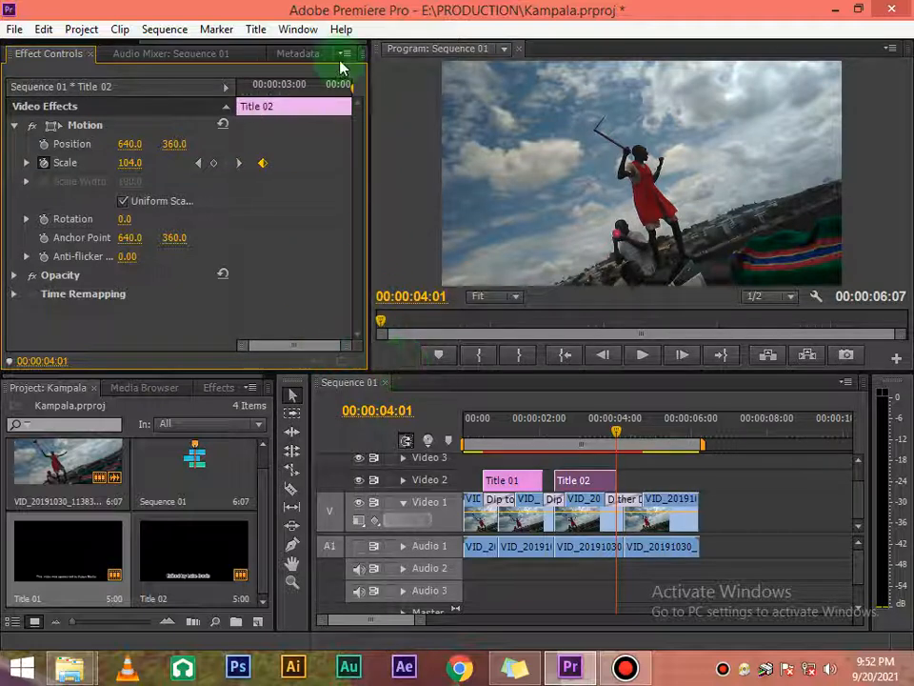
left_click_drag(371, 203, 504, 257)
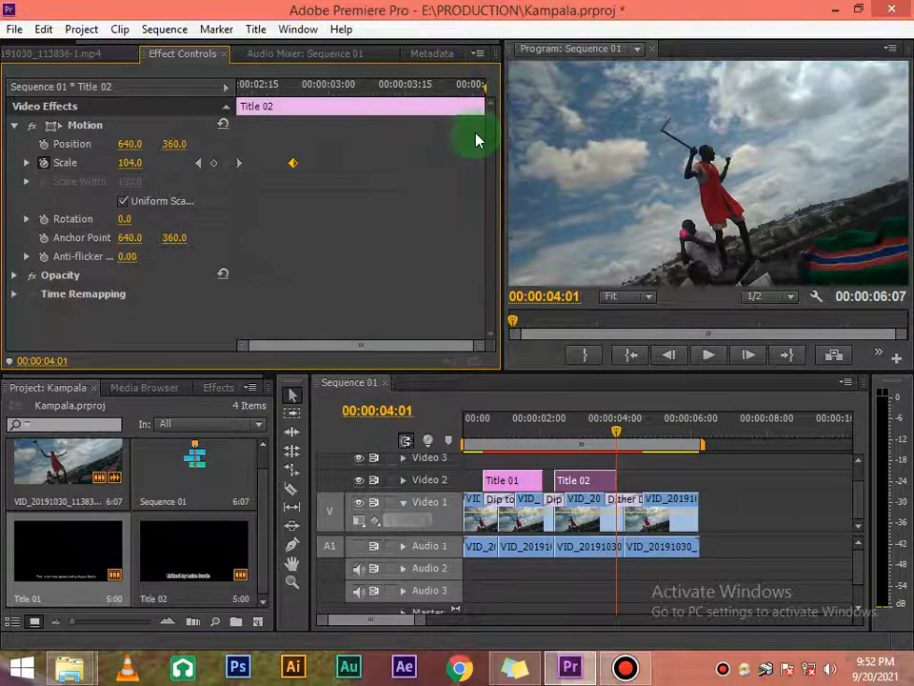
mouse_move(485, 95)
left_mouse_down()
mouse_move(478, 86)
mouse_move(481, 107)
left_mouse_up()
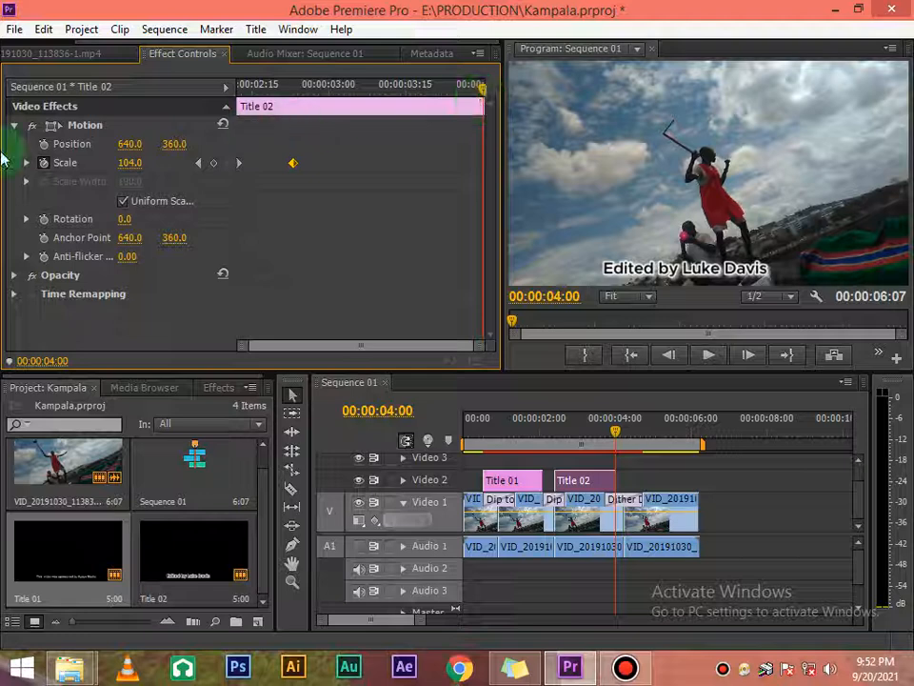
left_click(218, 163)
left_click(411, 196)
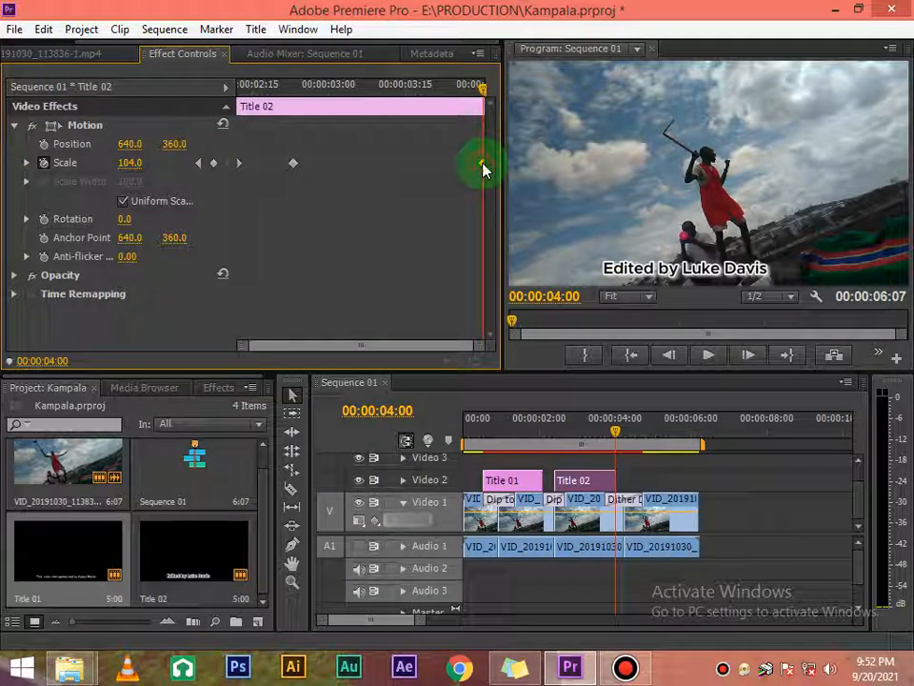
Check Title 02's three Scale keyframes and view the interpolation options of the first one at 00:00:02:12.
left_click(292, 164)
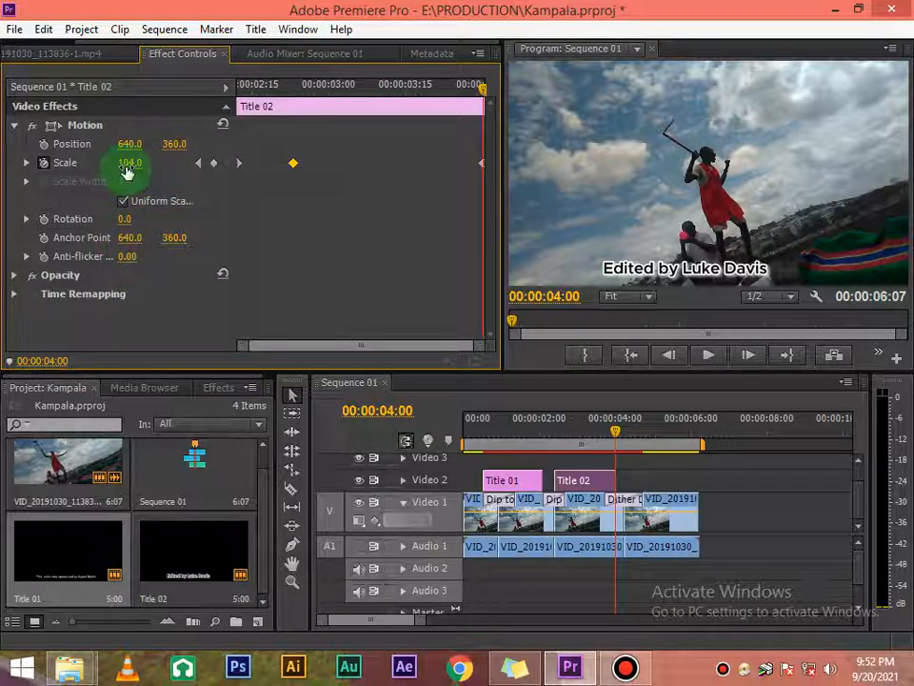
left_click(481, 164)
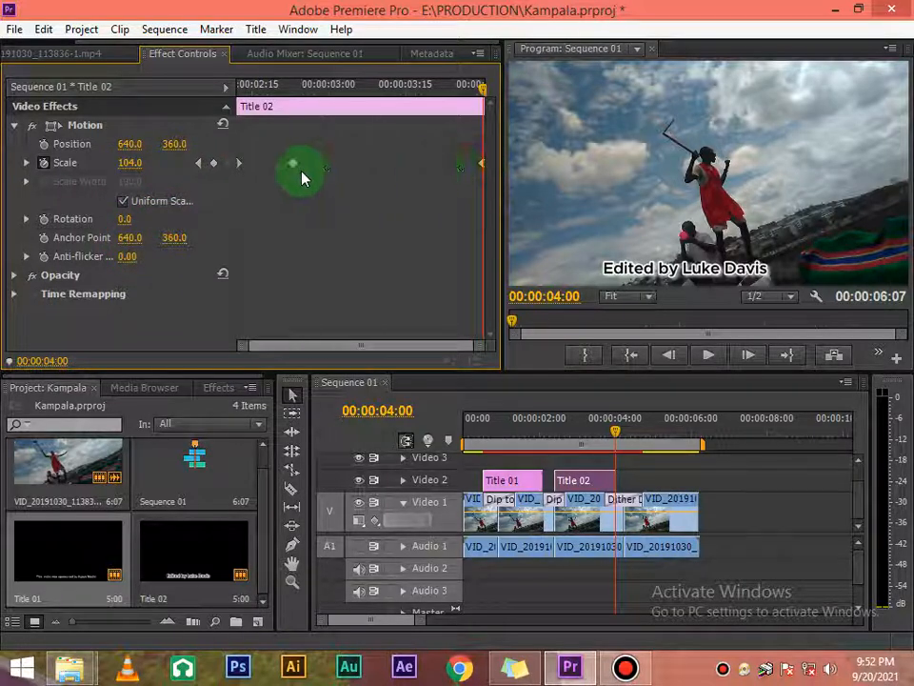
left_click(238, 167)
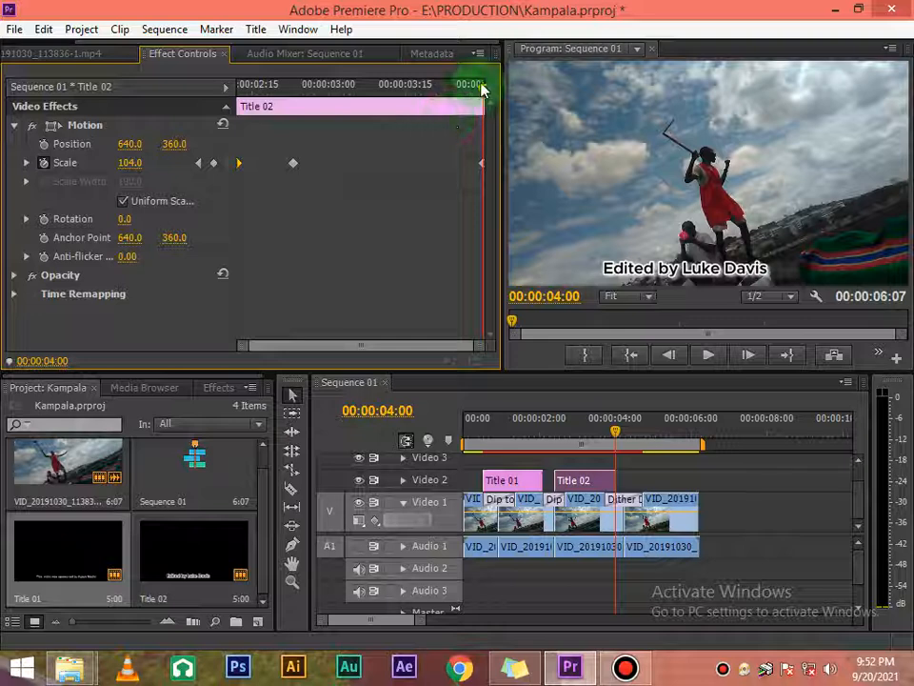
left_click_drag(482, 94, 239, 164)
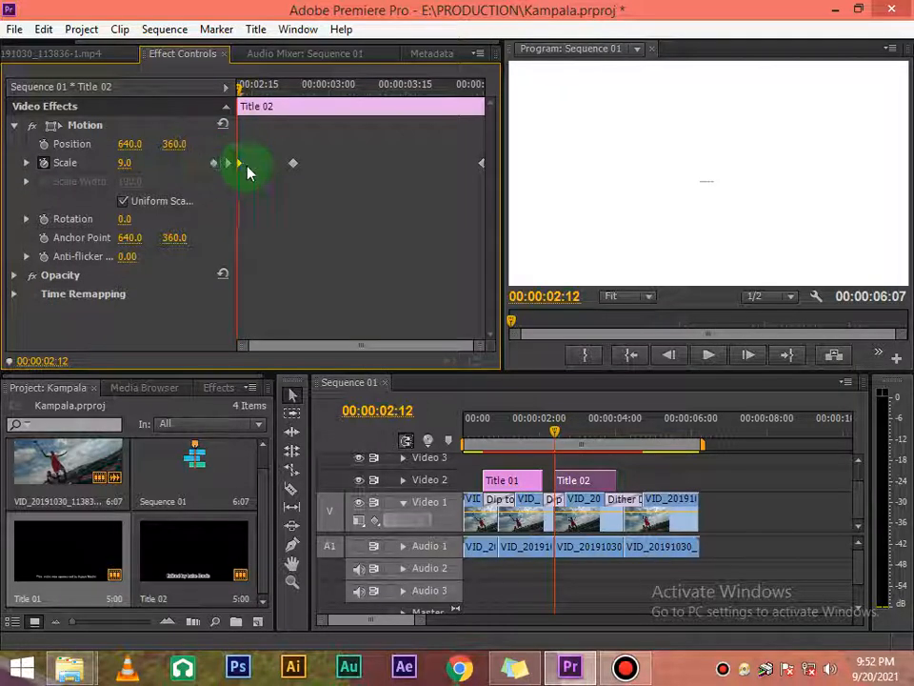
right_click(238, 170)
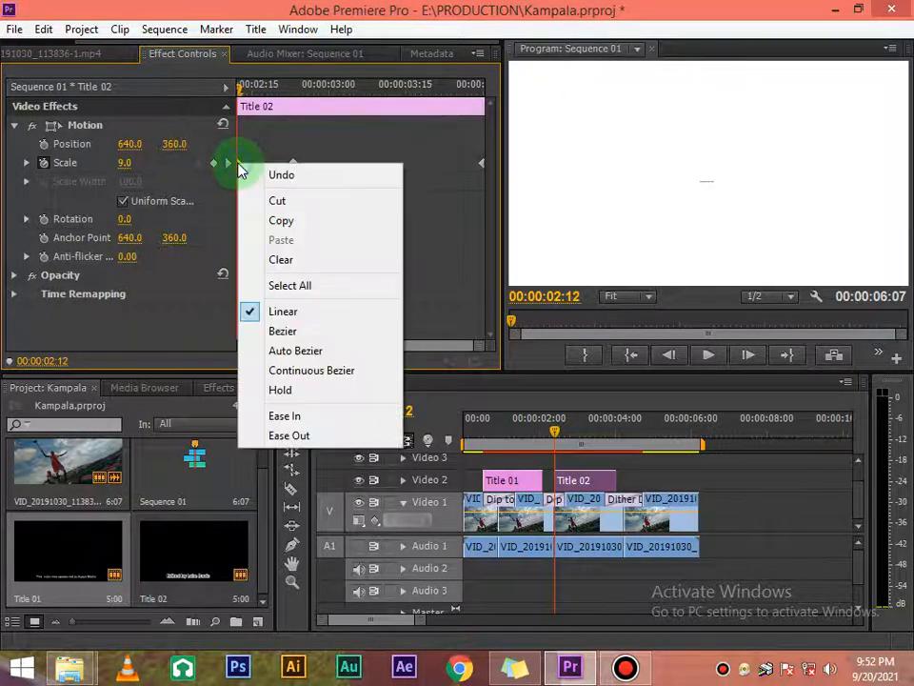
left_click(238, 174)
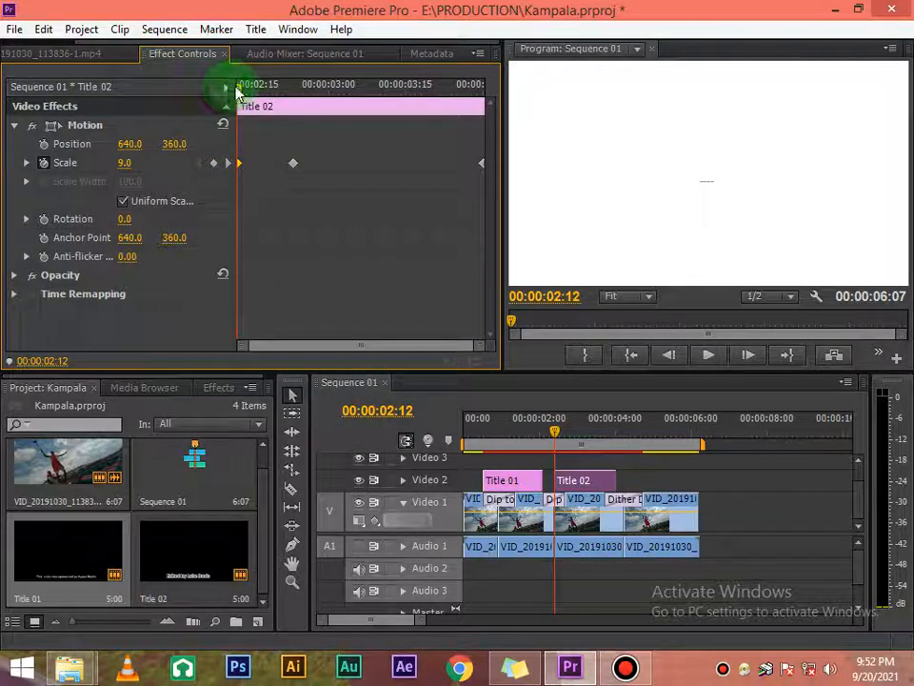
Scrub to 00:00:02:16 and shift Title 02's middle Scale keyframe a few frames toward the clip's end.
left_click_drag(238, 94, 259, 261)
left_click(307, 153)
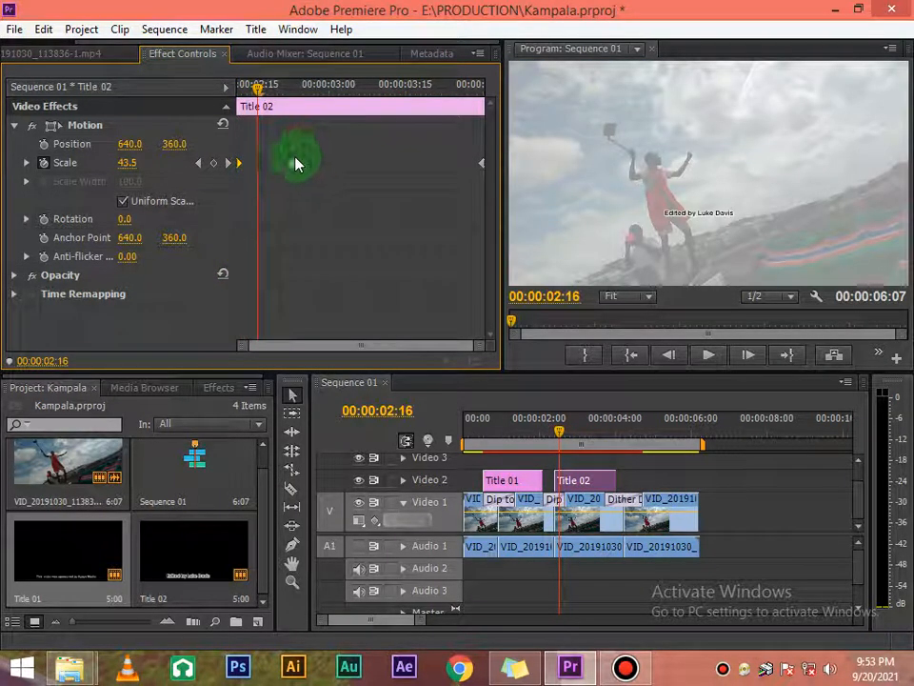
left_click_drag(294, 168, 310, 169)
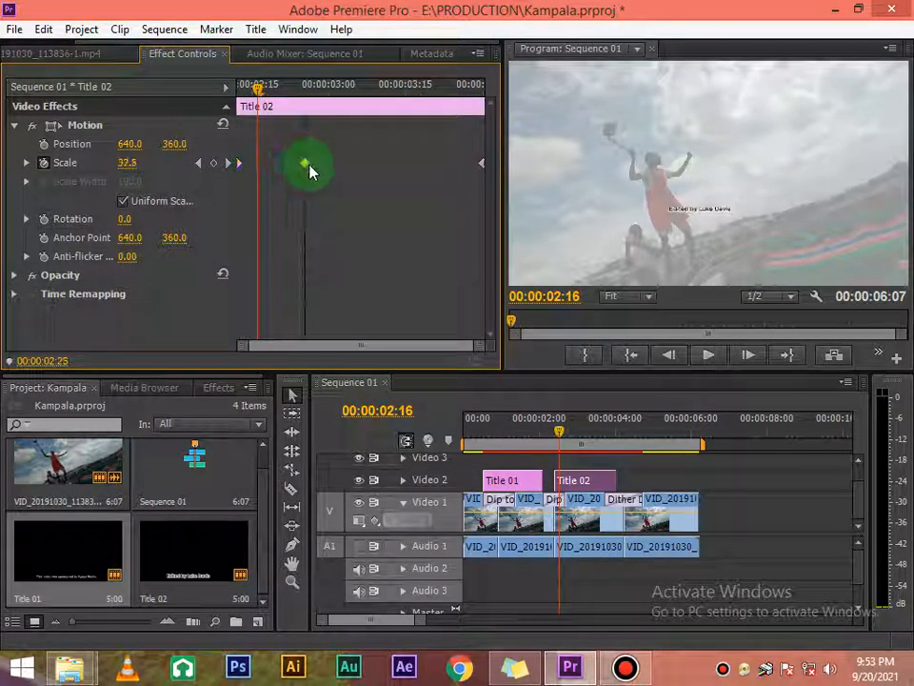
Narrow the effect controls area and play the sequence from the beginning through Title 02 to review its scale animation.
left_click_drag(259, 99, 495, 248)
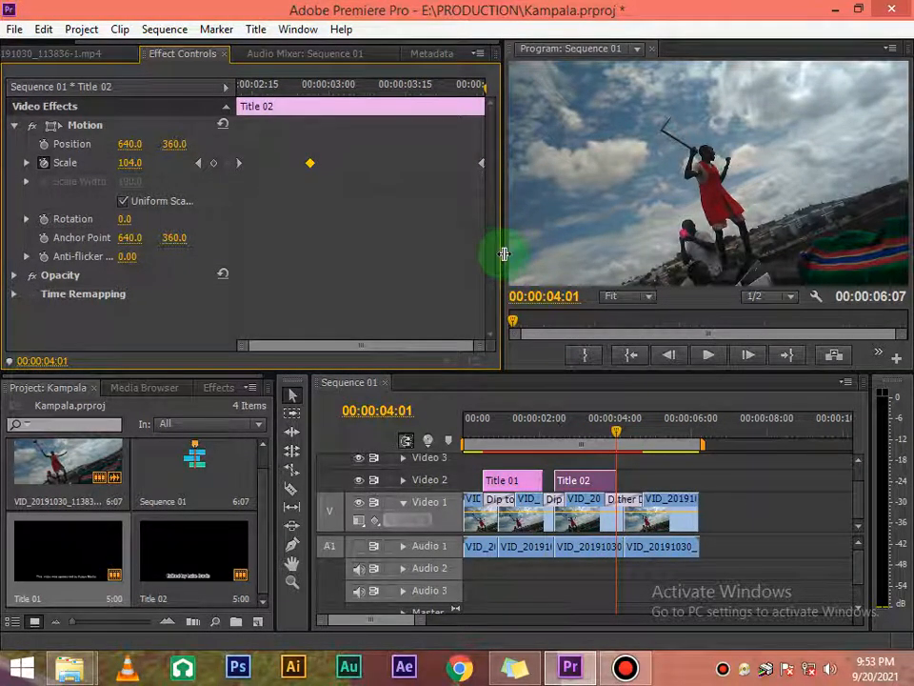
left_click_drag(504, 253, 314, 270)
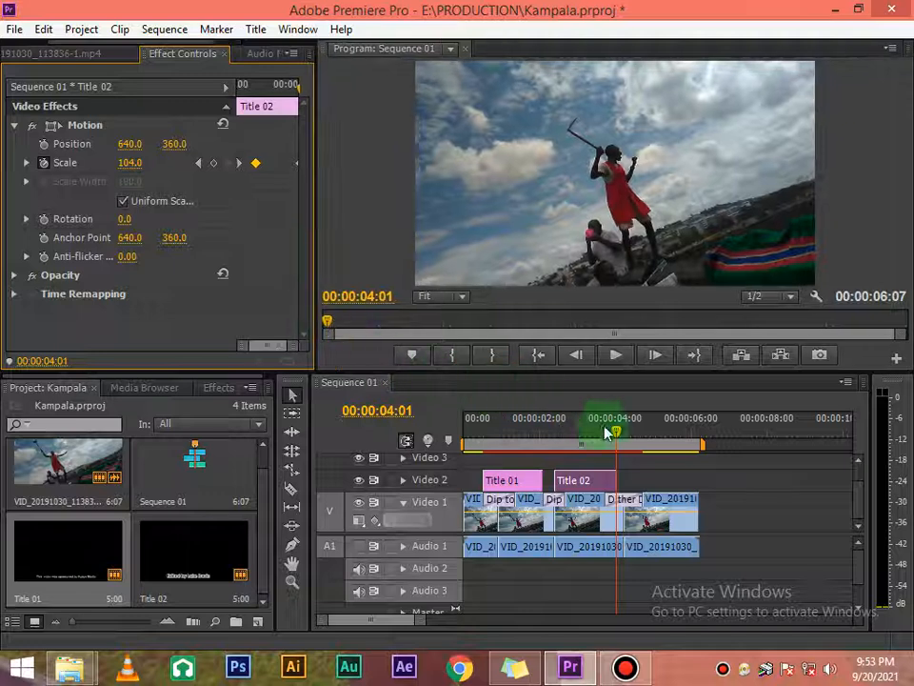
left_click_drag(605, 432, 461, 437)
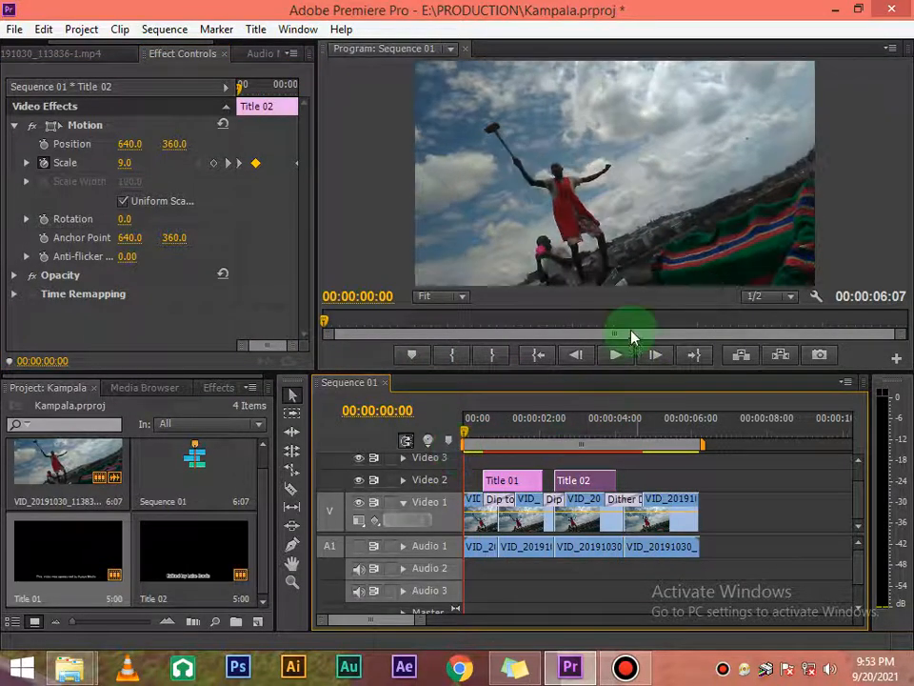
left_click(616, 354)
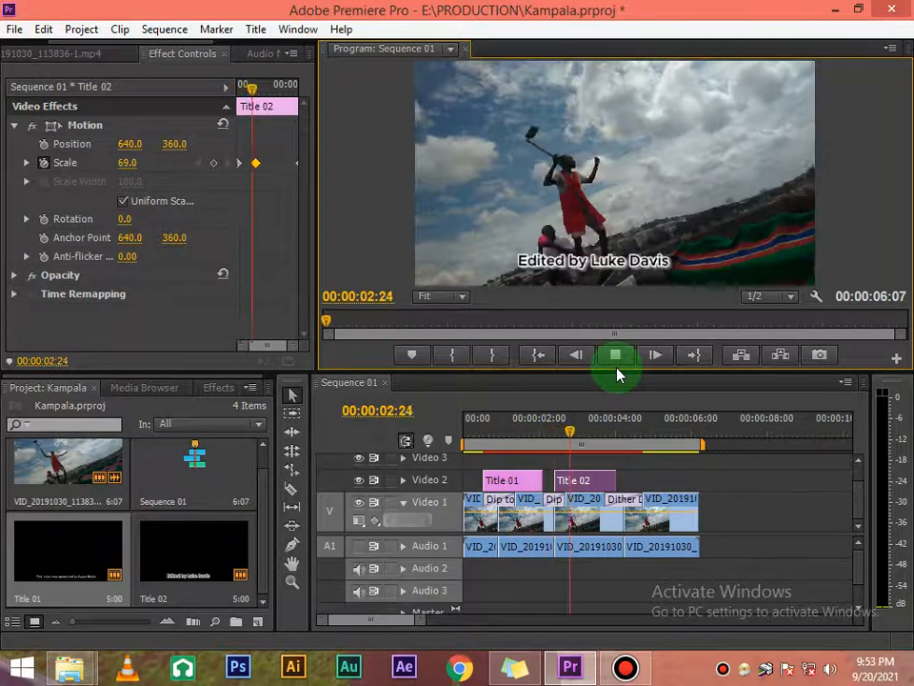
left_click(616, 368)
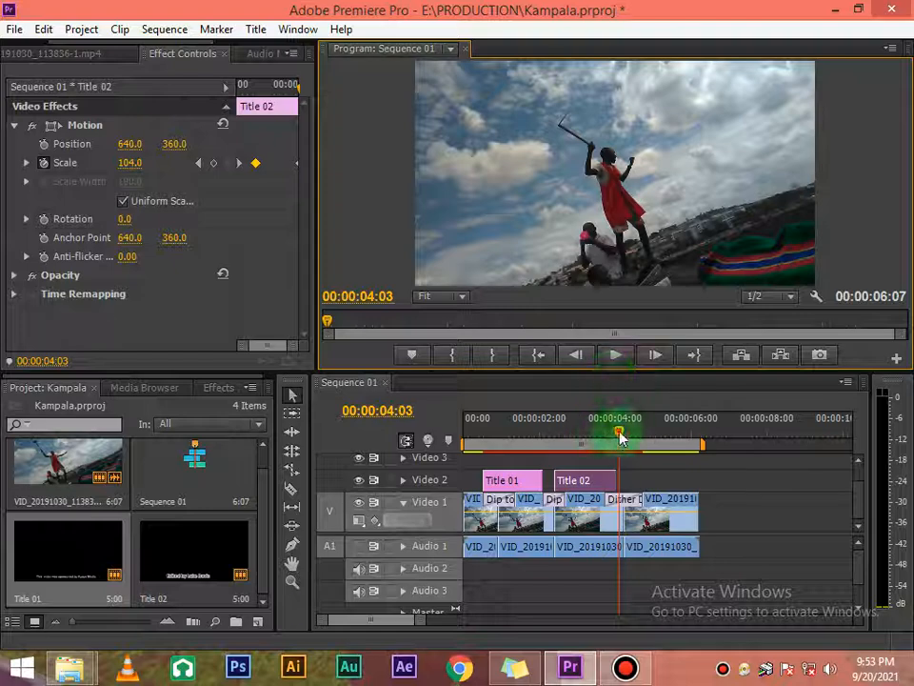
Select the second video clip on Video 1 at 00:00:01:27 and expand its Motion properties.
left_click_drag(619, 435, 534, 537)
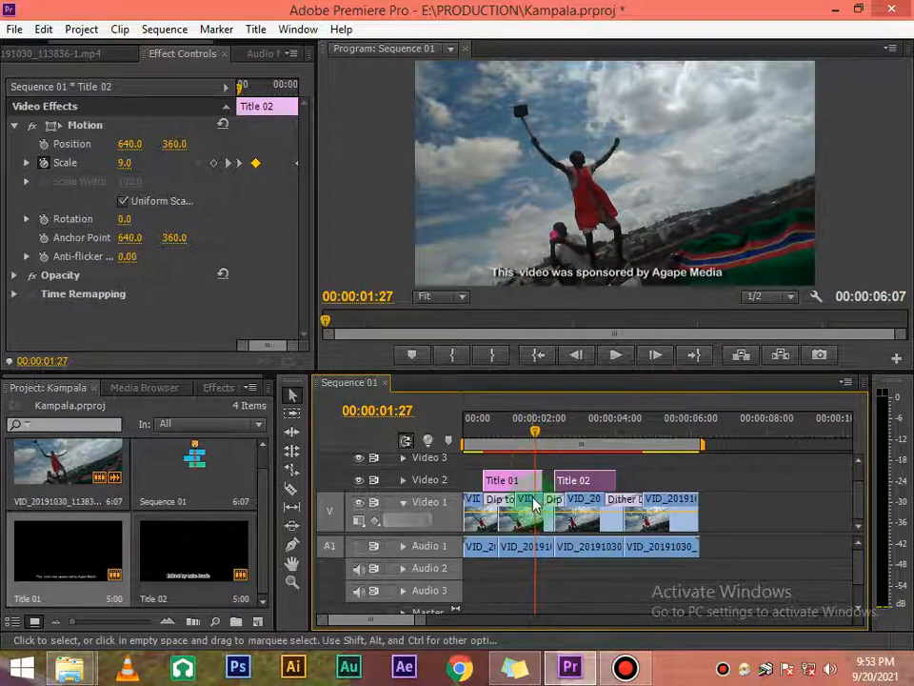
left_click(535, 506)
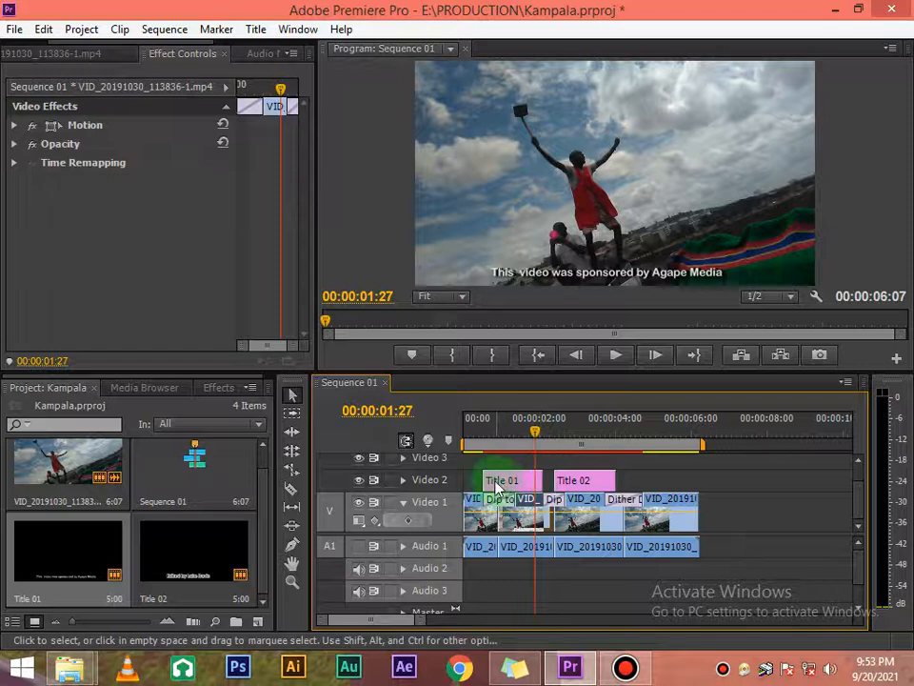
left_click(479, 506)
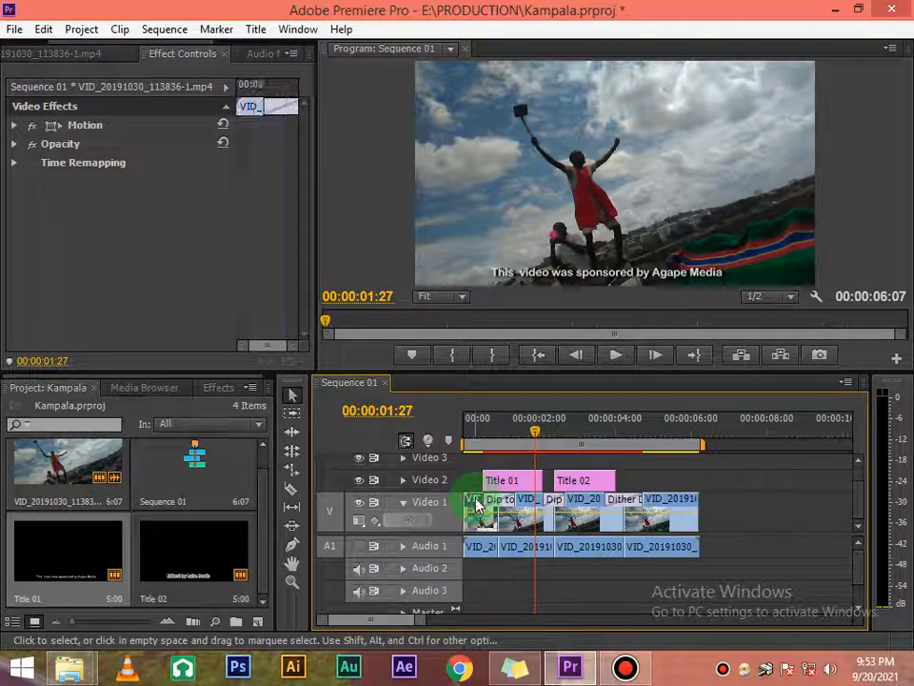
left_click(535, 508)
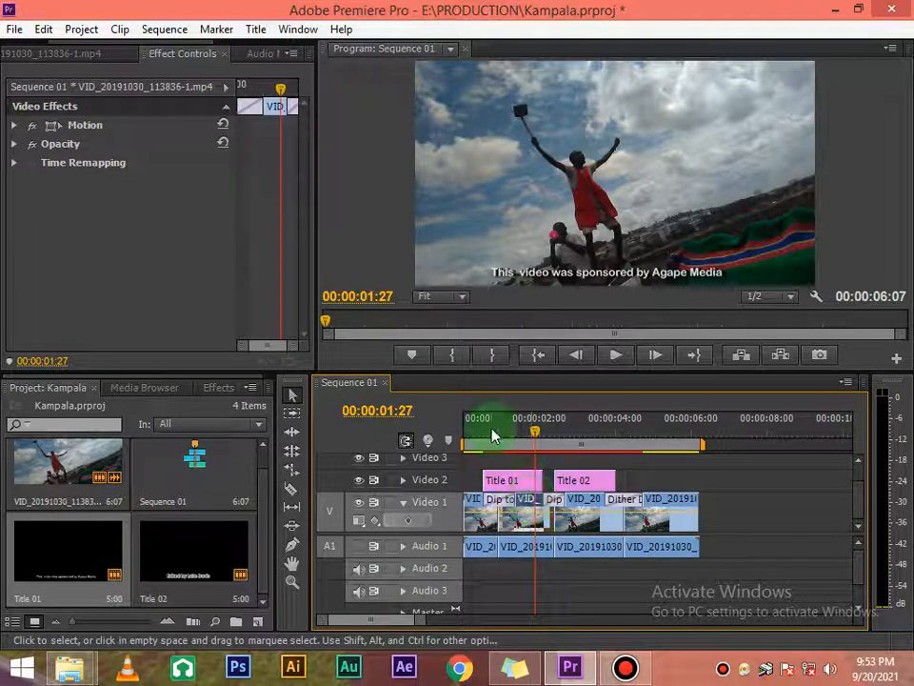
left_click(15, 126)
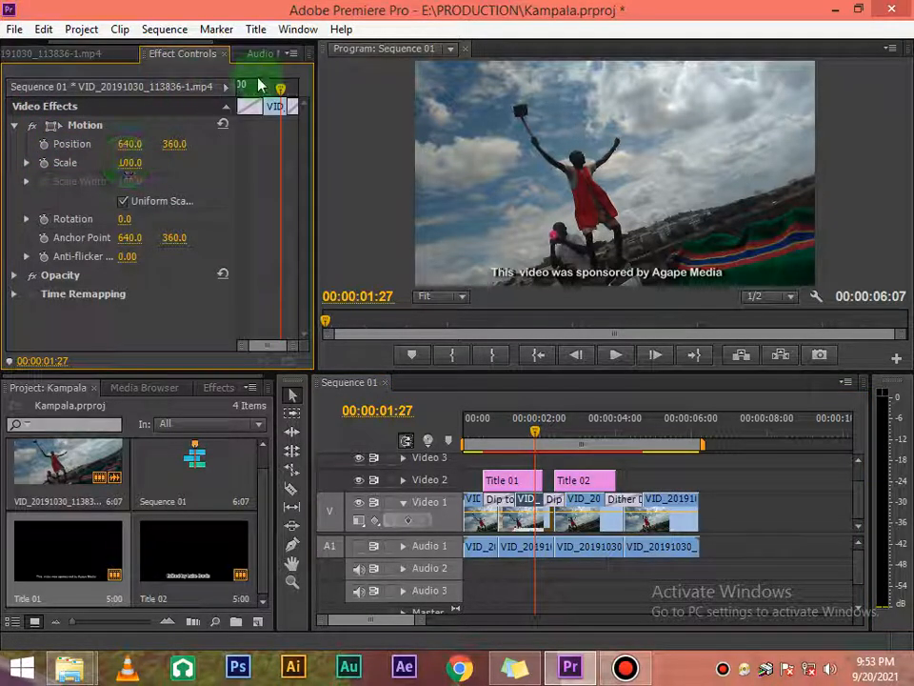
Enable Scale keyframing on the second video clip at 00:00:00:28 and set that first keyframe's scale to 31.
left_click_drag(269, 84, 252, 115)
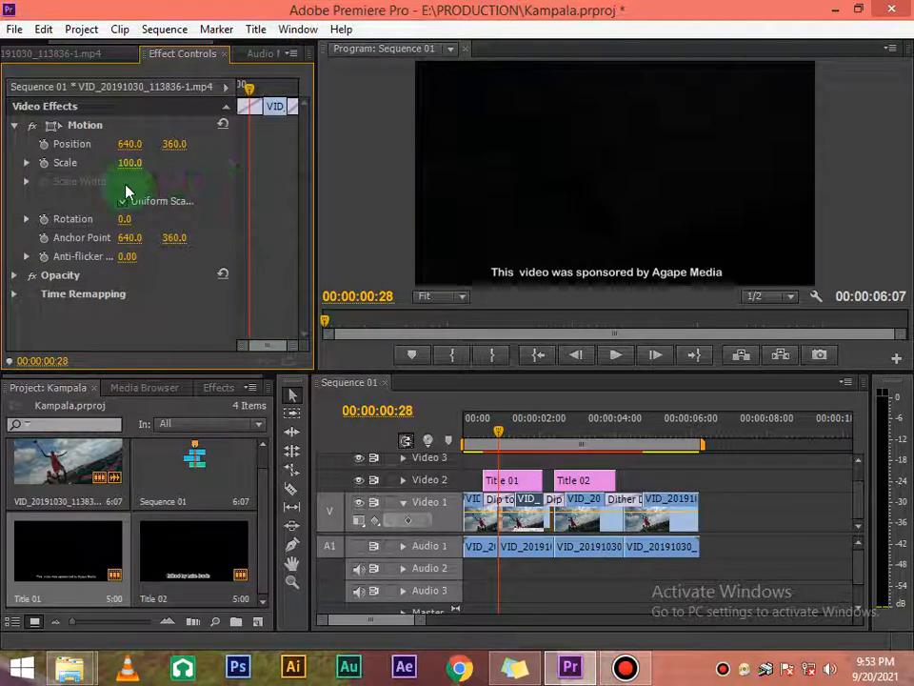
left_click(43, 163)
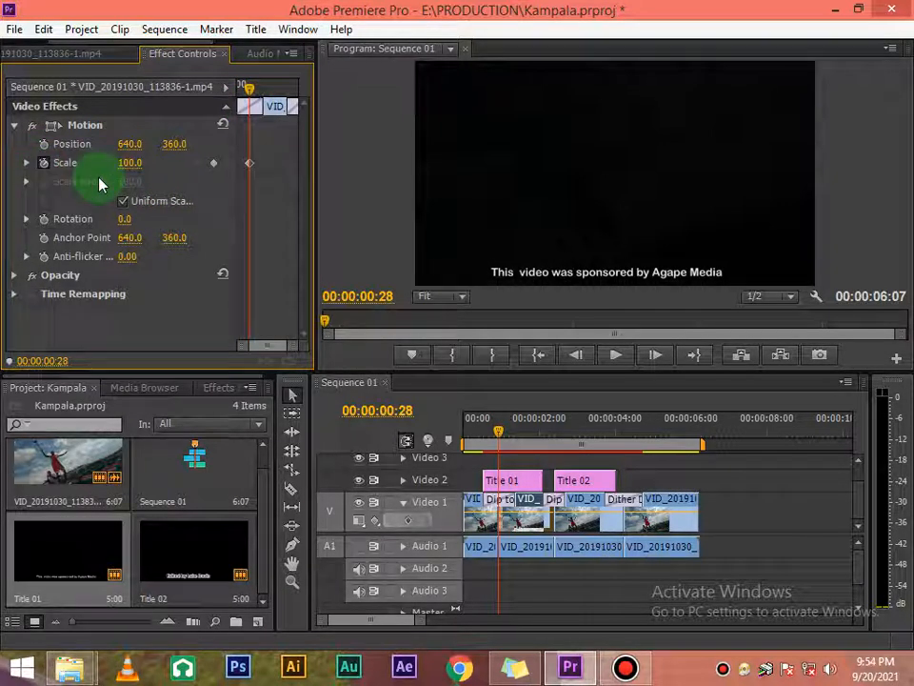
left_click(251, 164)
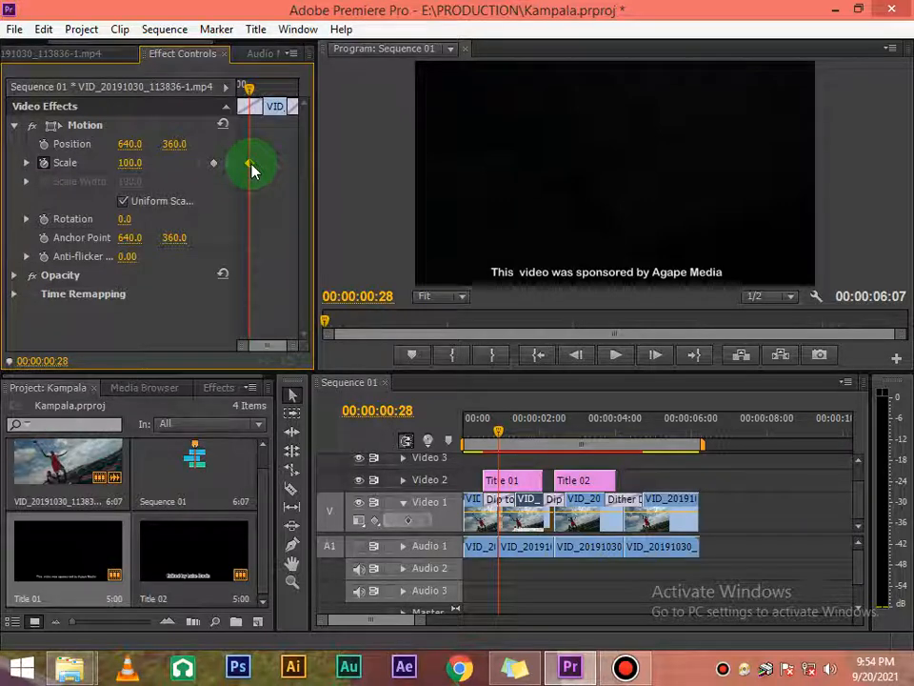
left_click(126, 164)
type("62")
key("Return")
mouse_move(125, 164)
left_mouse_down()
mouse_move(111, 164)
mouse_move(122, 163)
left_mouse_up()
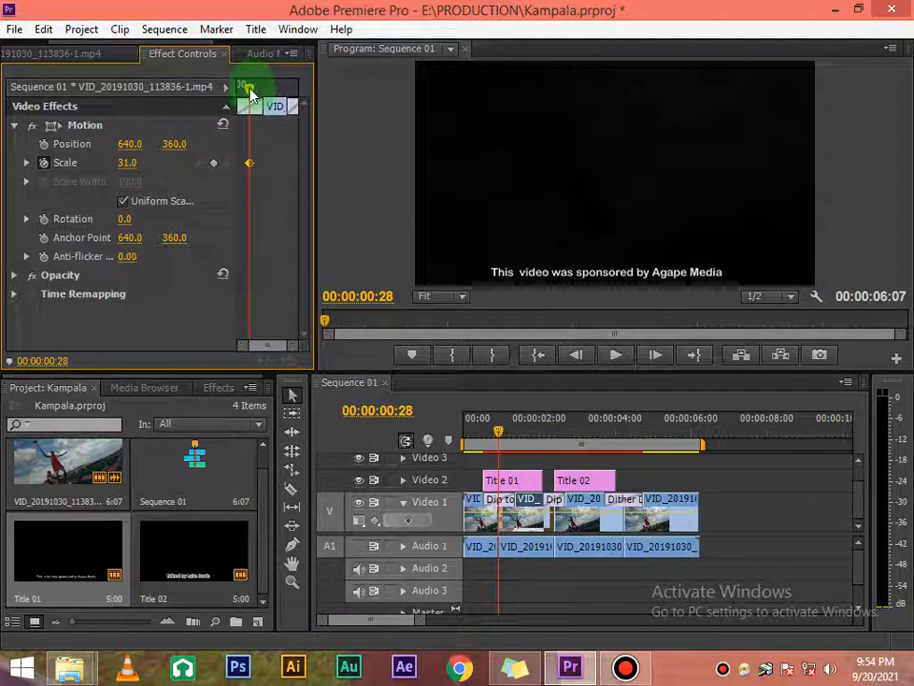
Add a second Scale keyframe to the clip at 00:00:01:14 and set its scale to 100.
left_click_drag(249, 90, 270, 113)
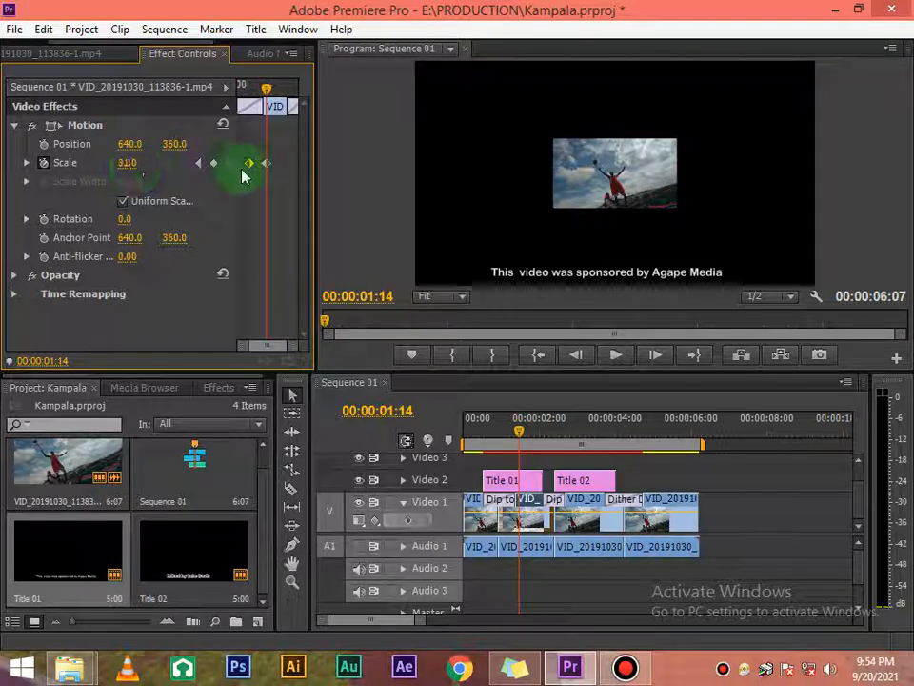
left_click(267, 164)
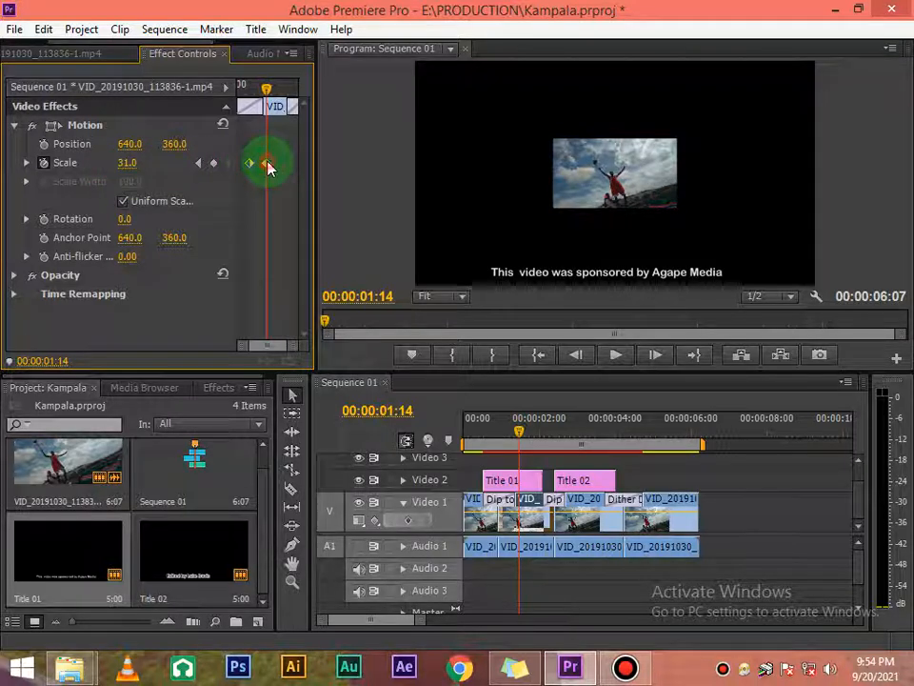
left_click_drag(122, 167, 187, 168)
left_click(133, 163)
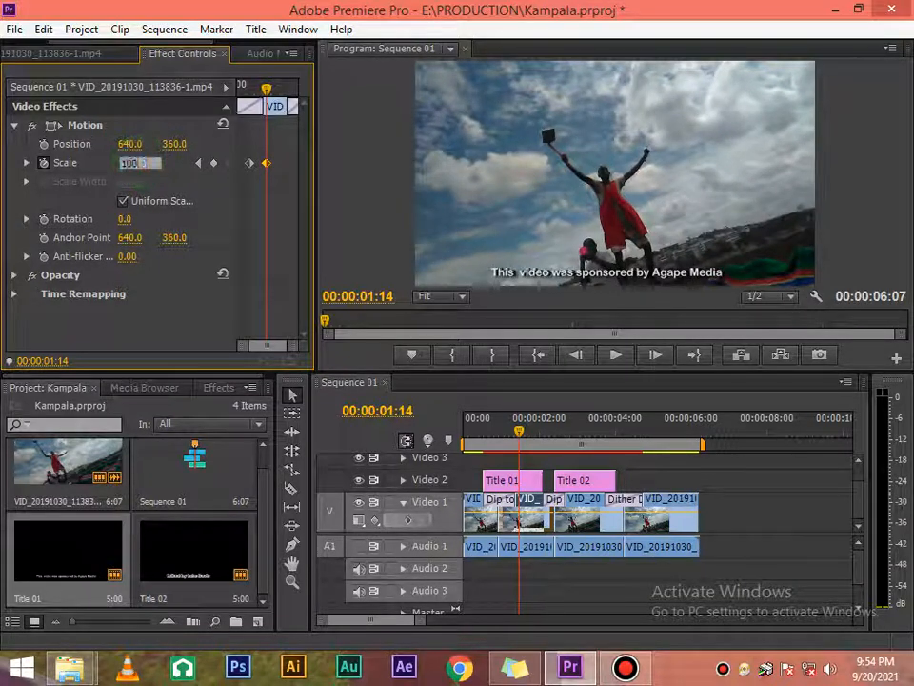
type("100")
key("Return")
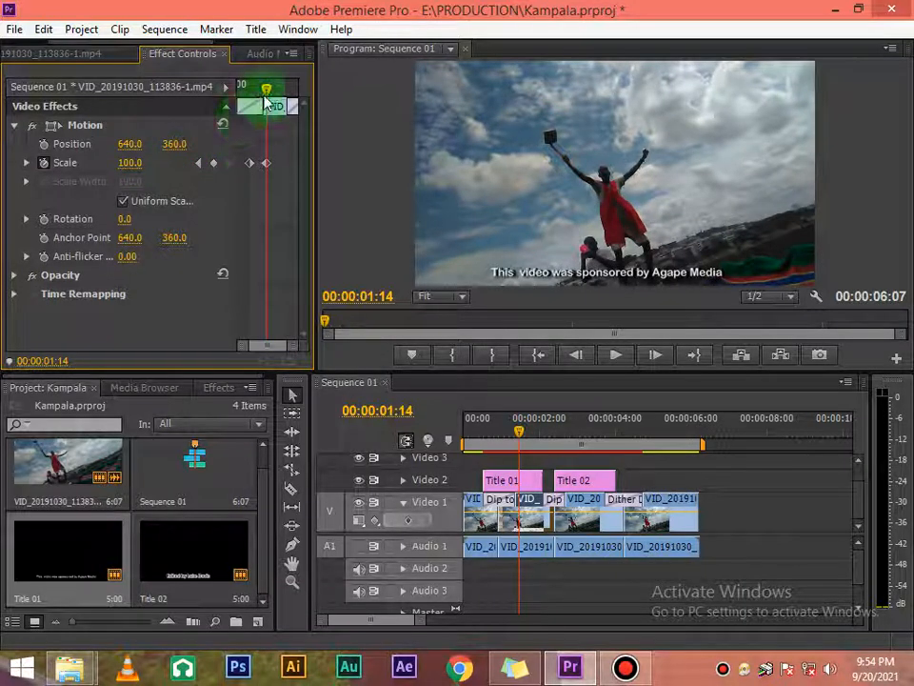
Add a third Scale keyframe near the end of the clip at 00:00:02:11.
left_click_drag(267, 96, 299, 148)
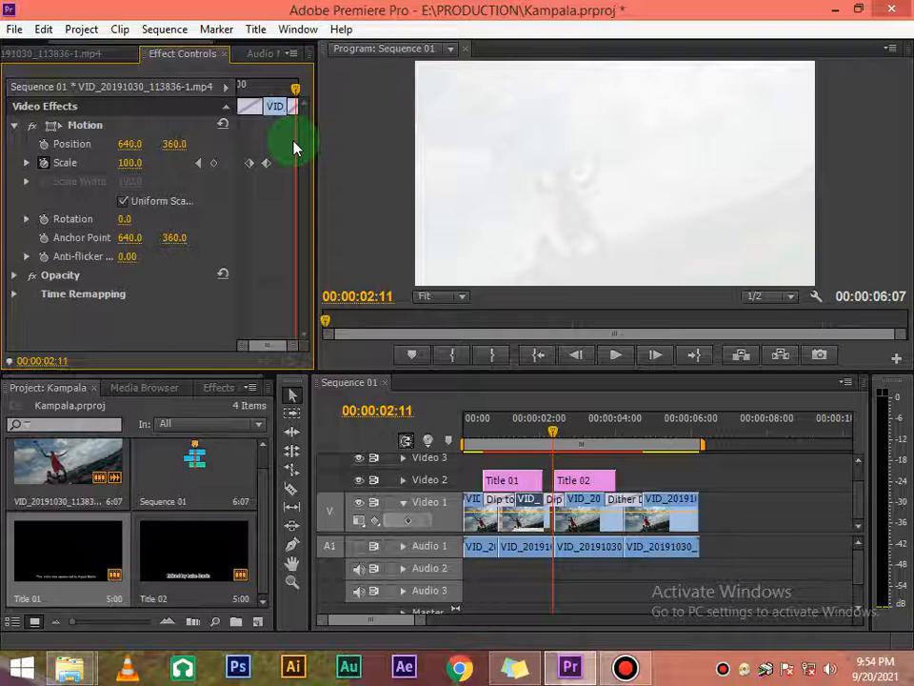
left_click(211, 165)
left_click(296, 163)
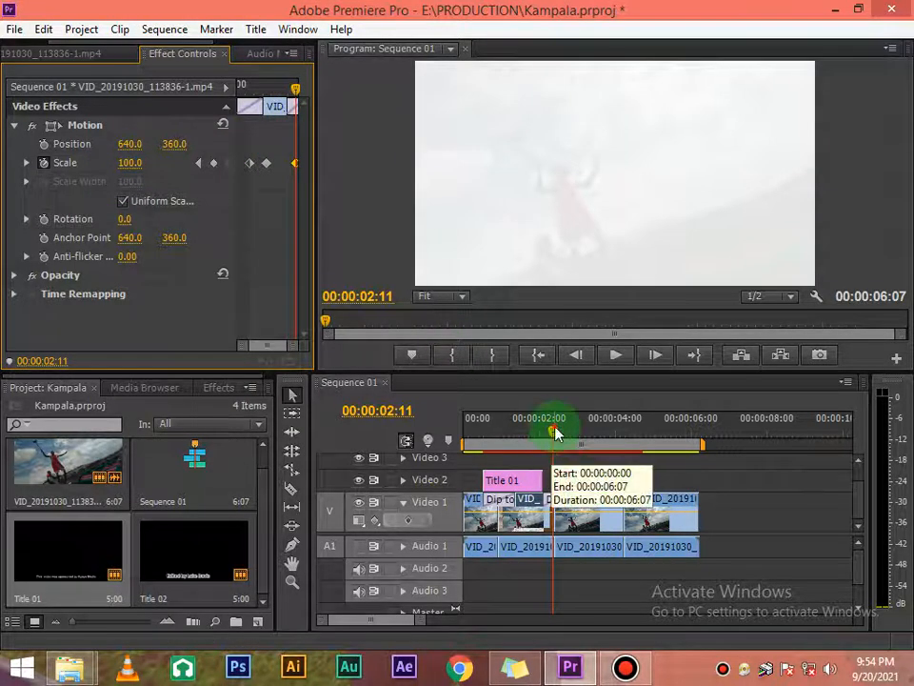
Play the sequence from the beginning to review the clip's scale animation, then scrub ahead to 00:00:03:27 in Title 02.
left_click_drag(554, 430, 434, 435)
key("space")
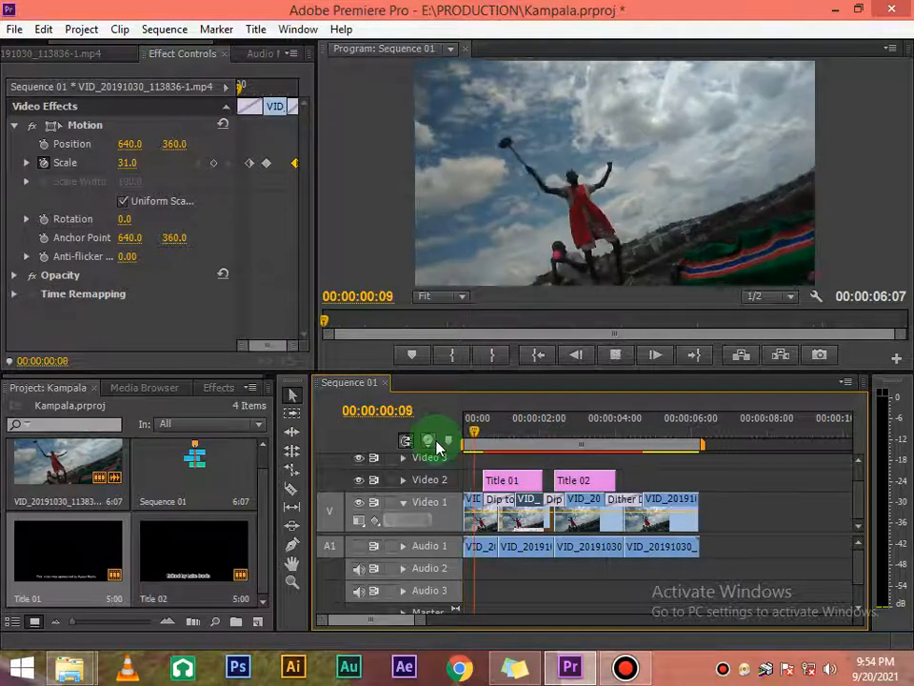
key("space")
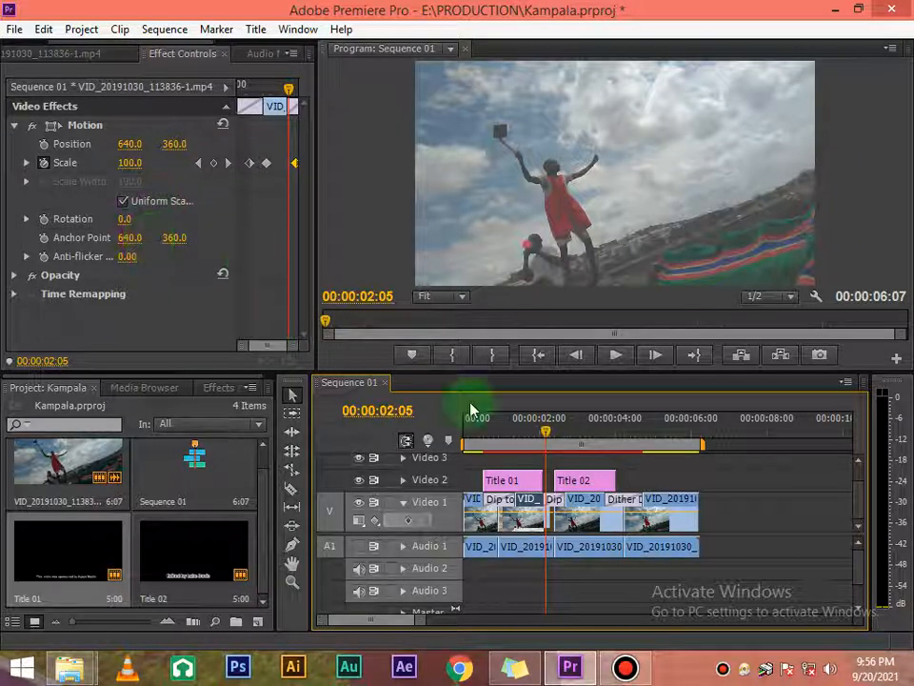
left_click_drag(543, 431, 610, 453)
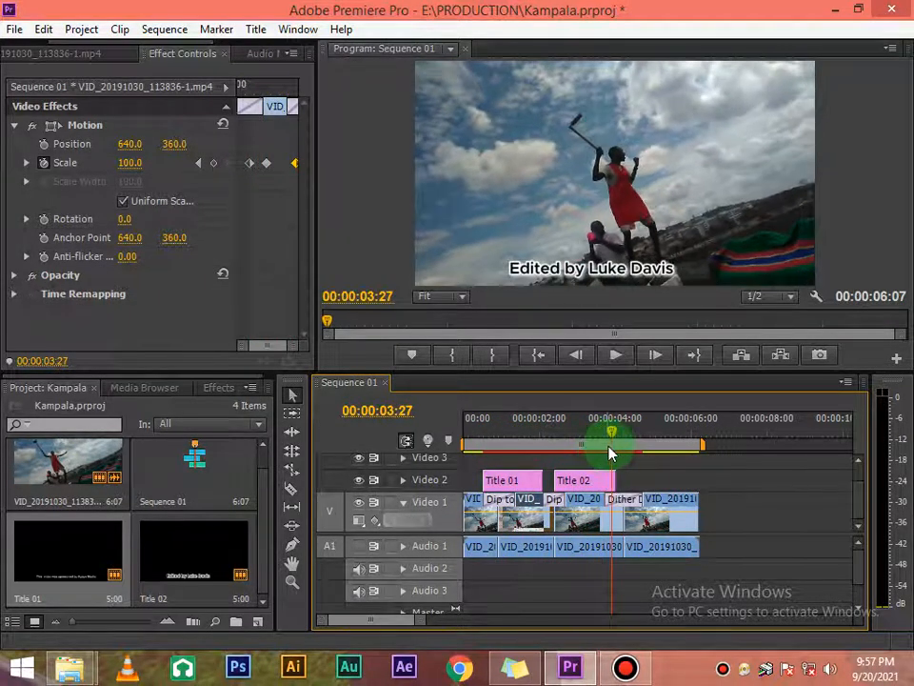